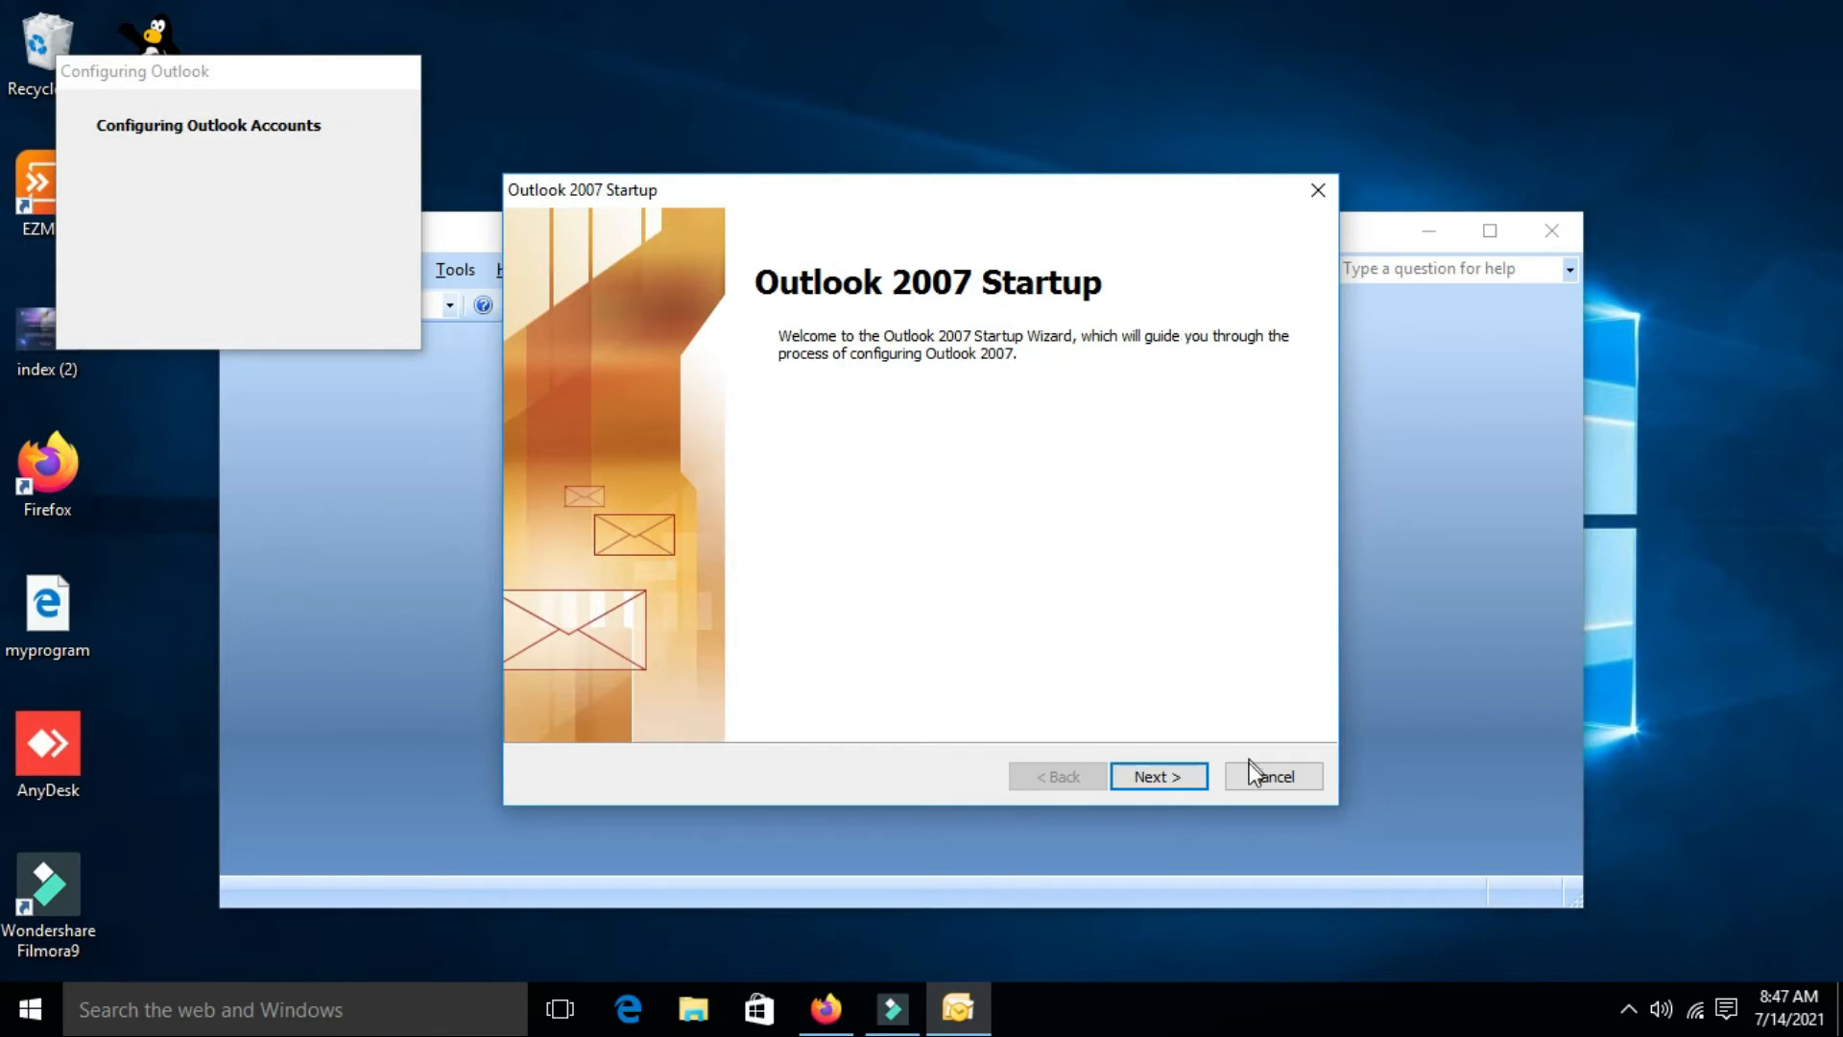
Decline setting up an e-mail account and finish the startup wizard with no e-mail support
click(1150, 777)
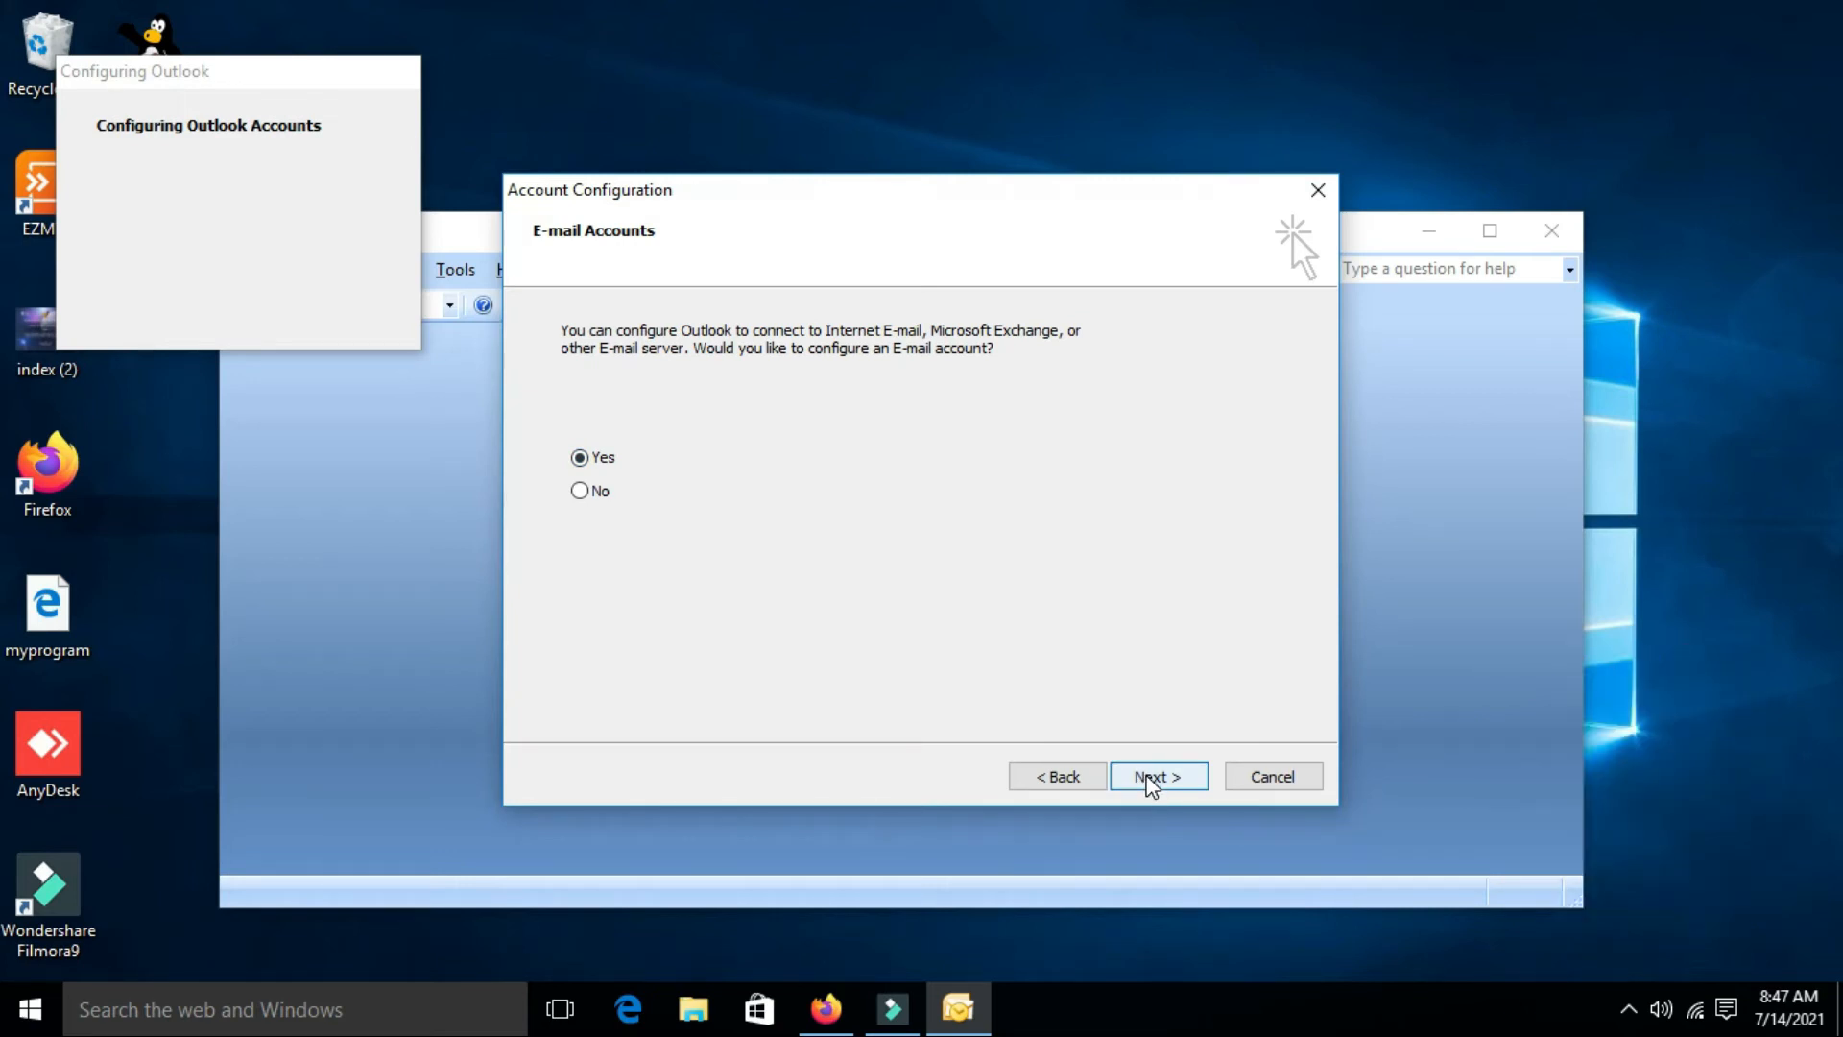
click(587, 492)
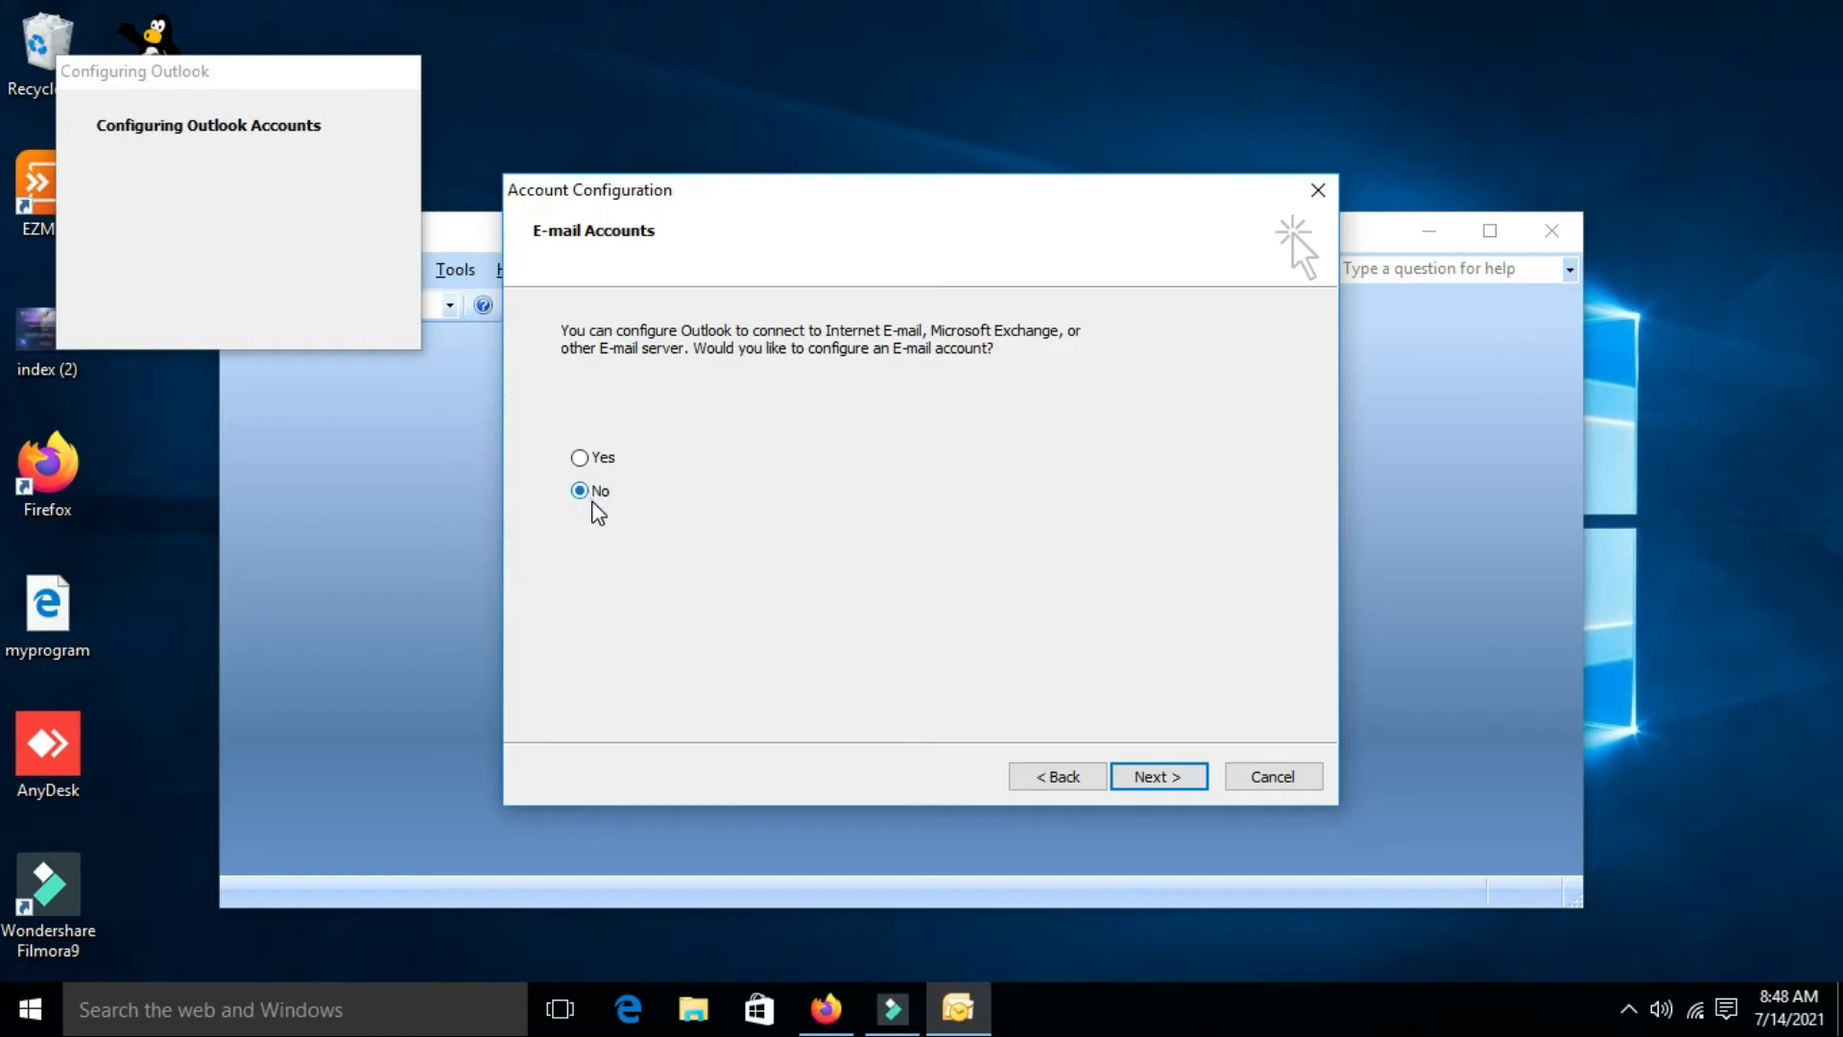
click(1157, 779)
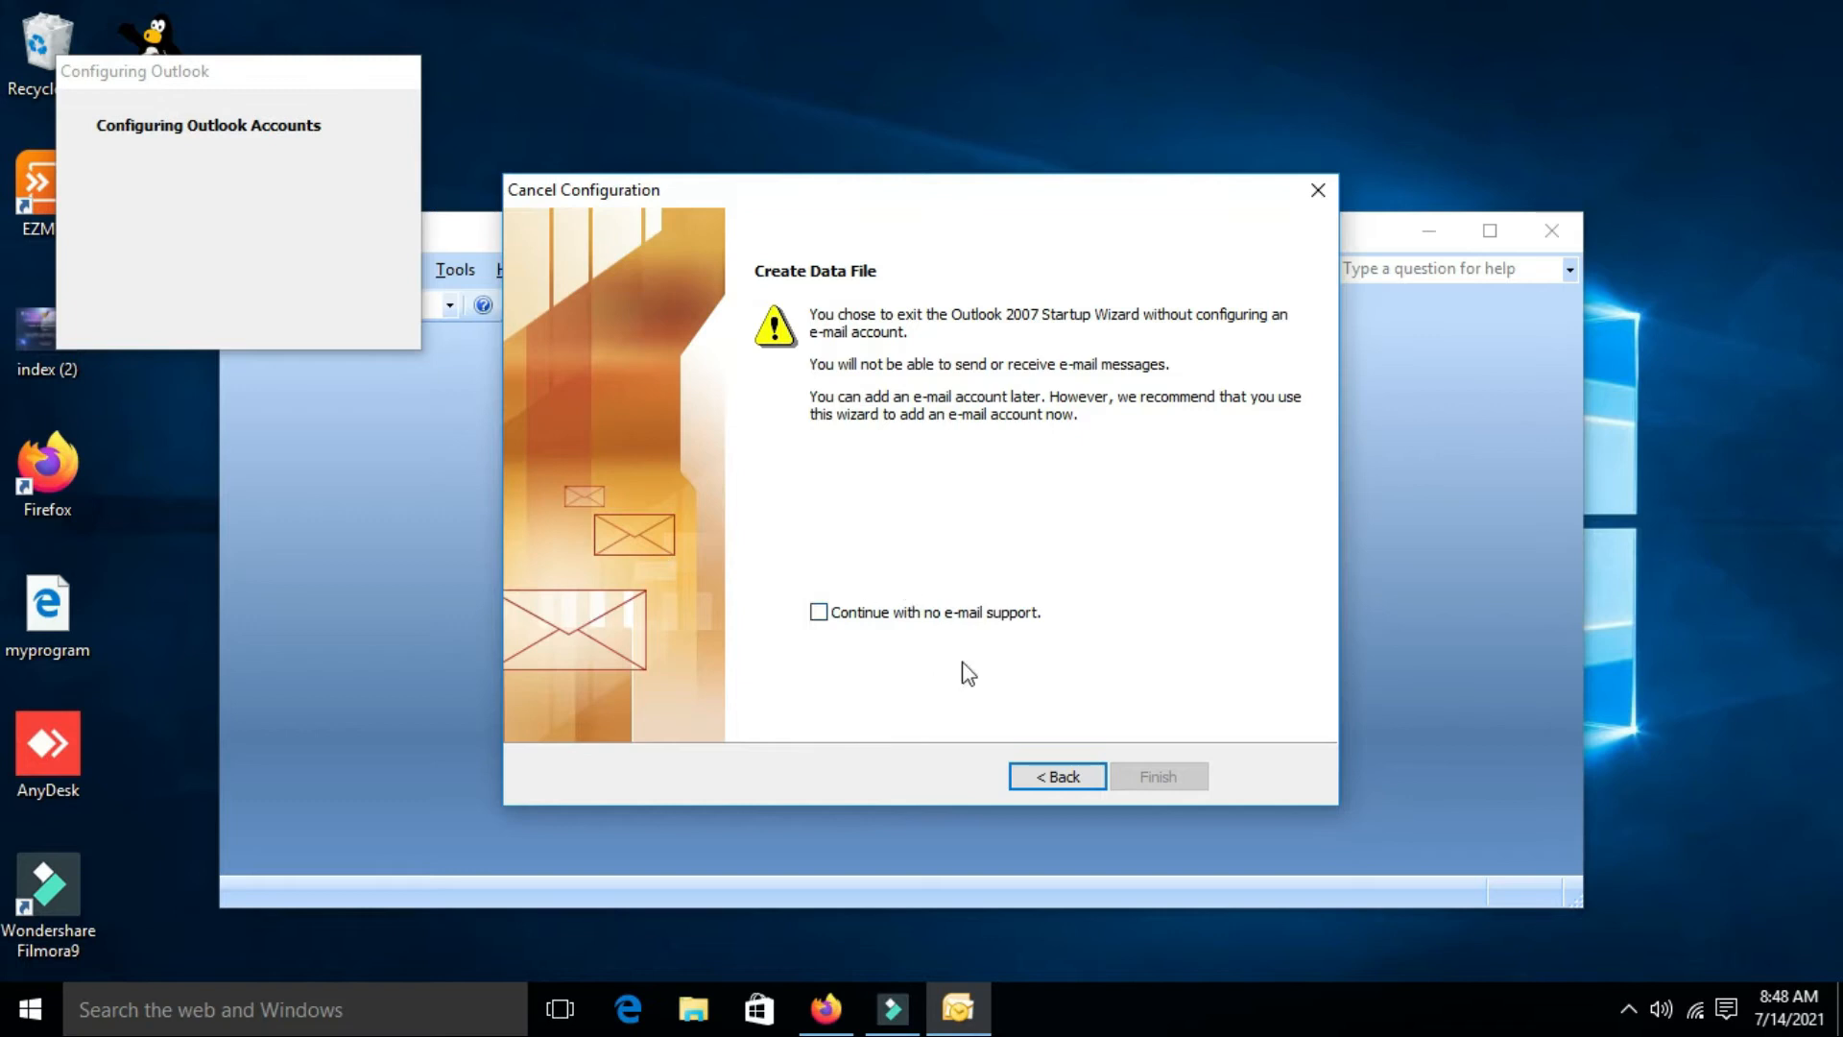
click(819, 613)
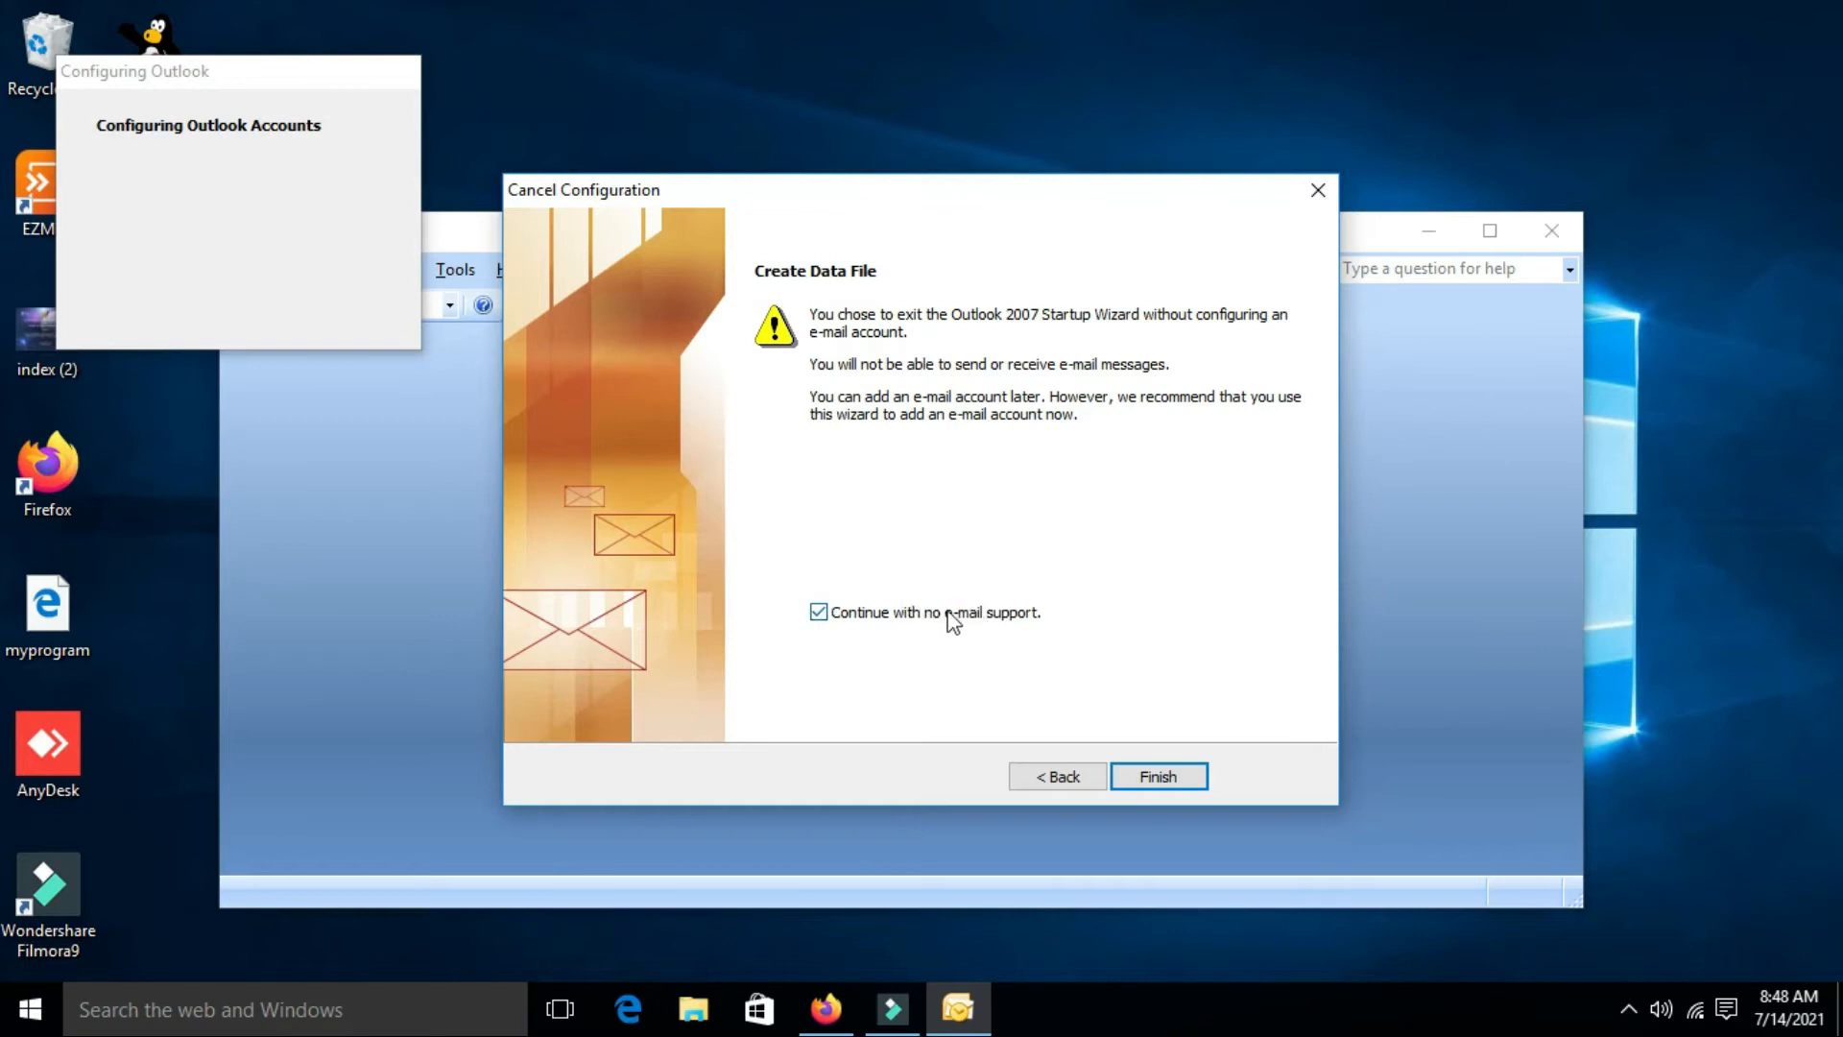
click(1154, 783)
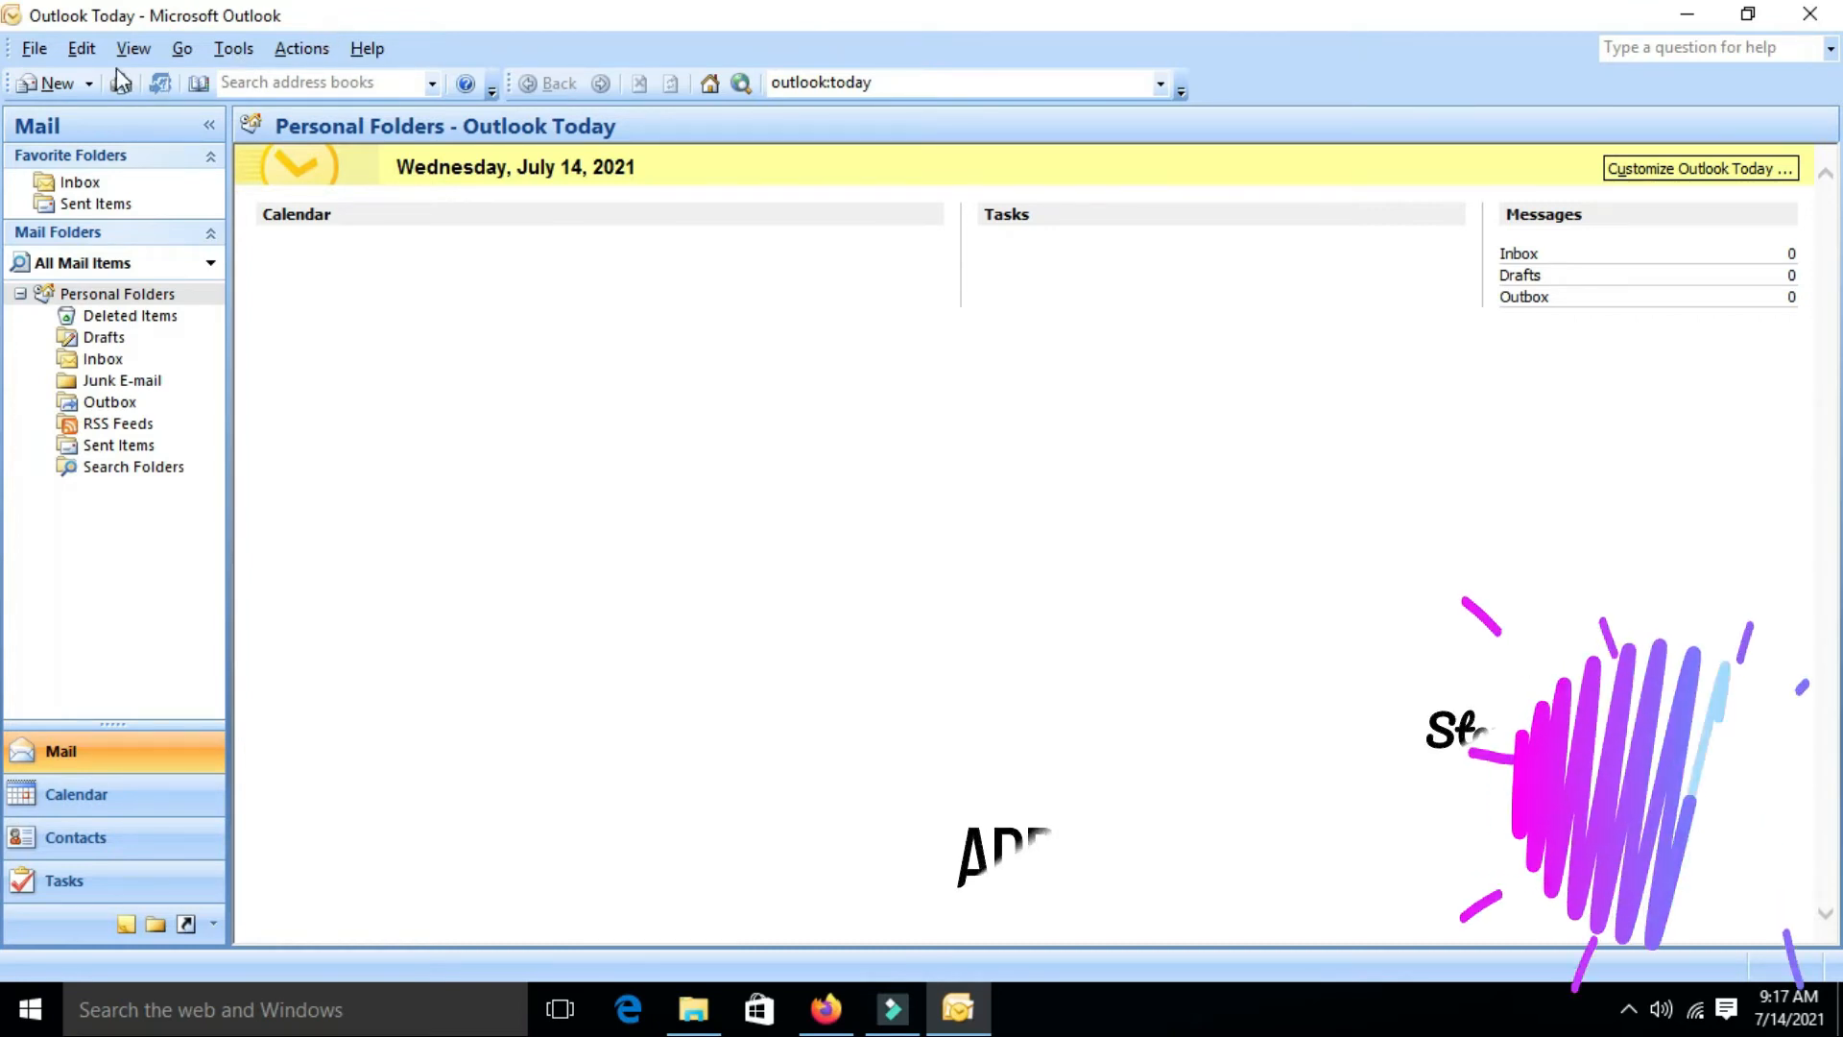
From Tools > Account Settings, open the Add New E-mail Account form, move it aside, and switch to the browser
click(229, 45)
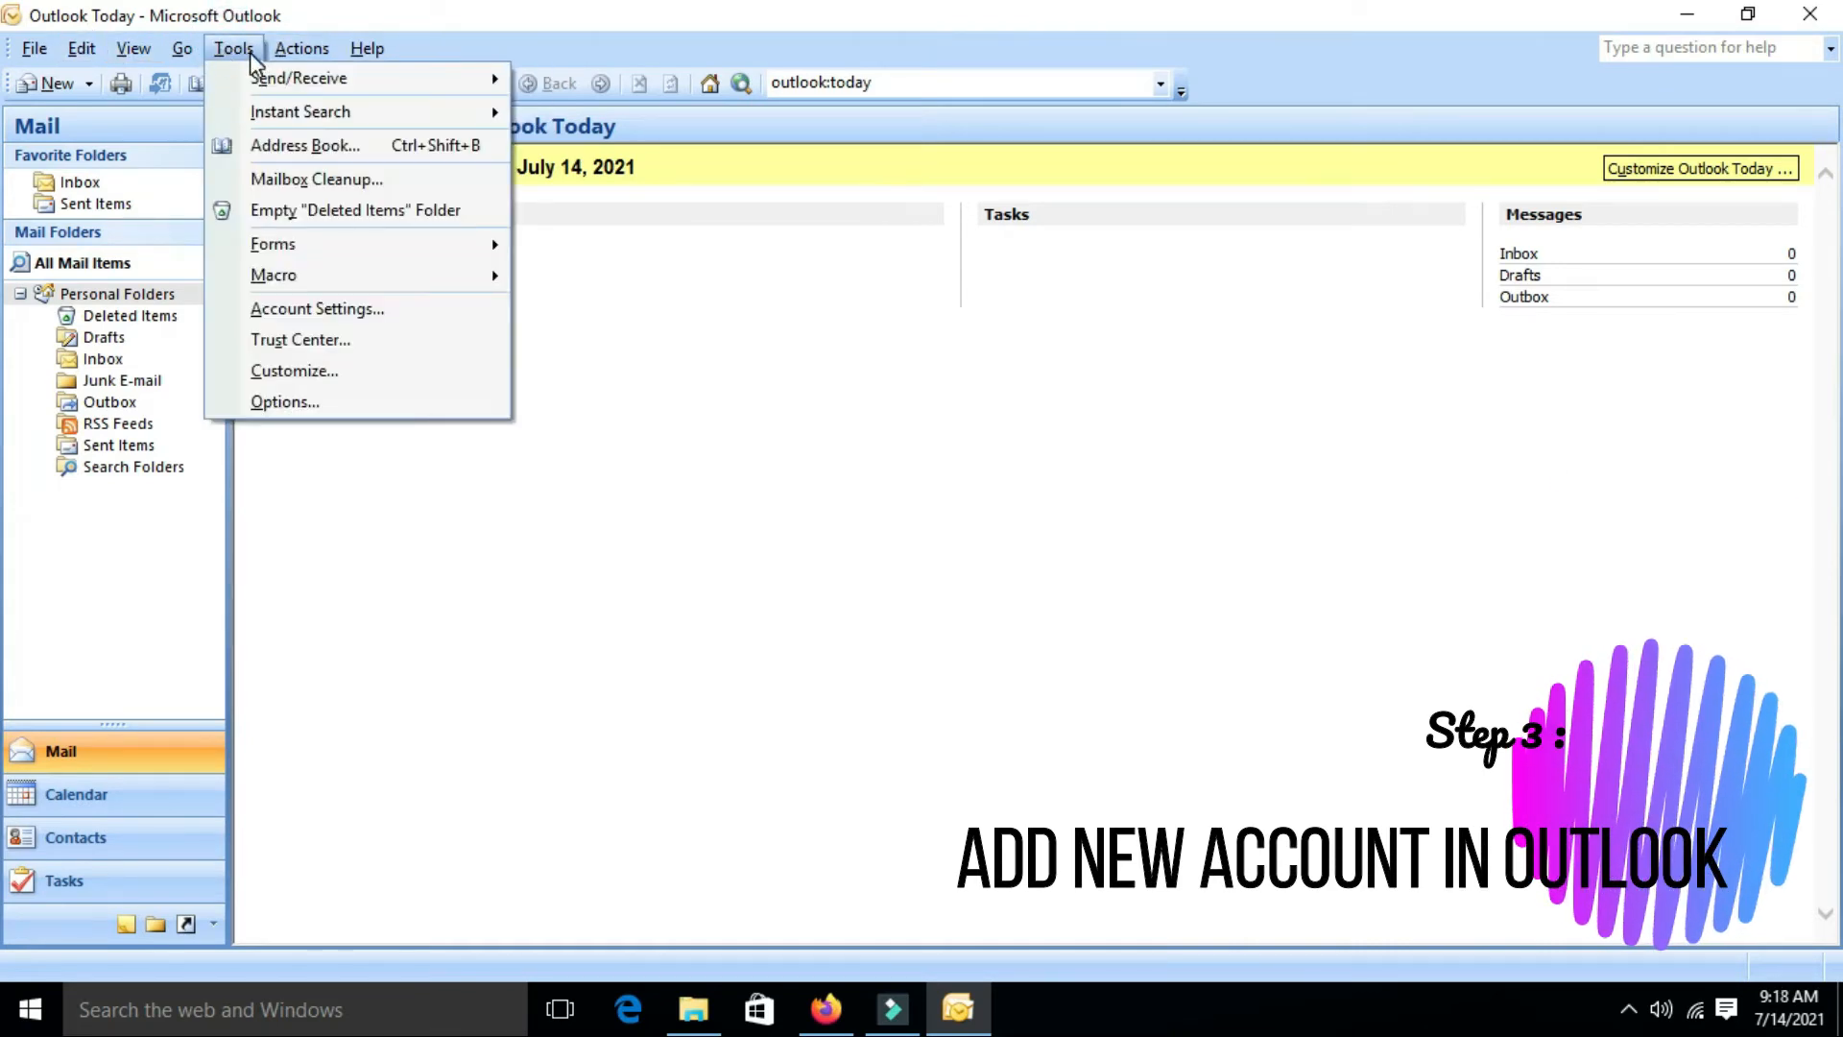
click(286, 309)
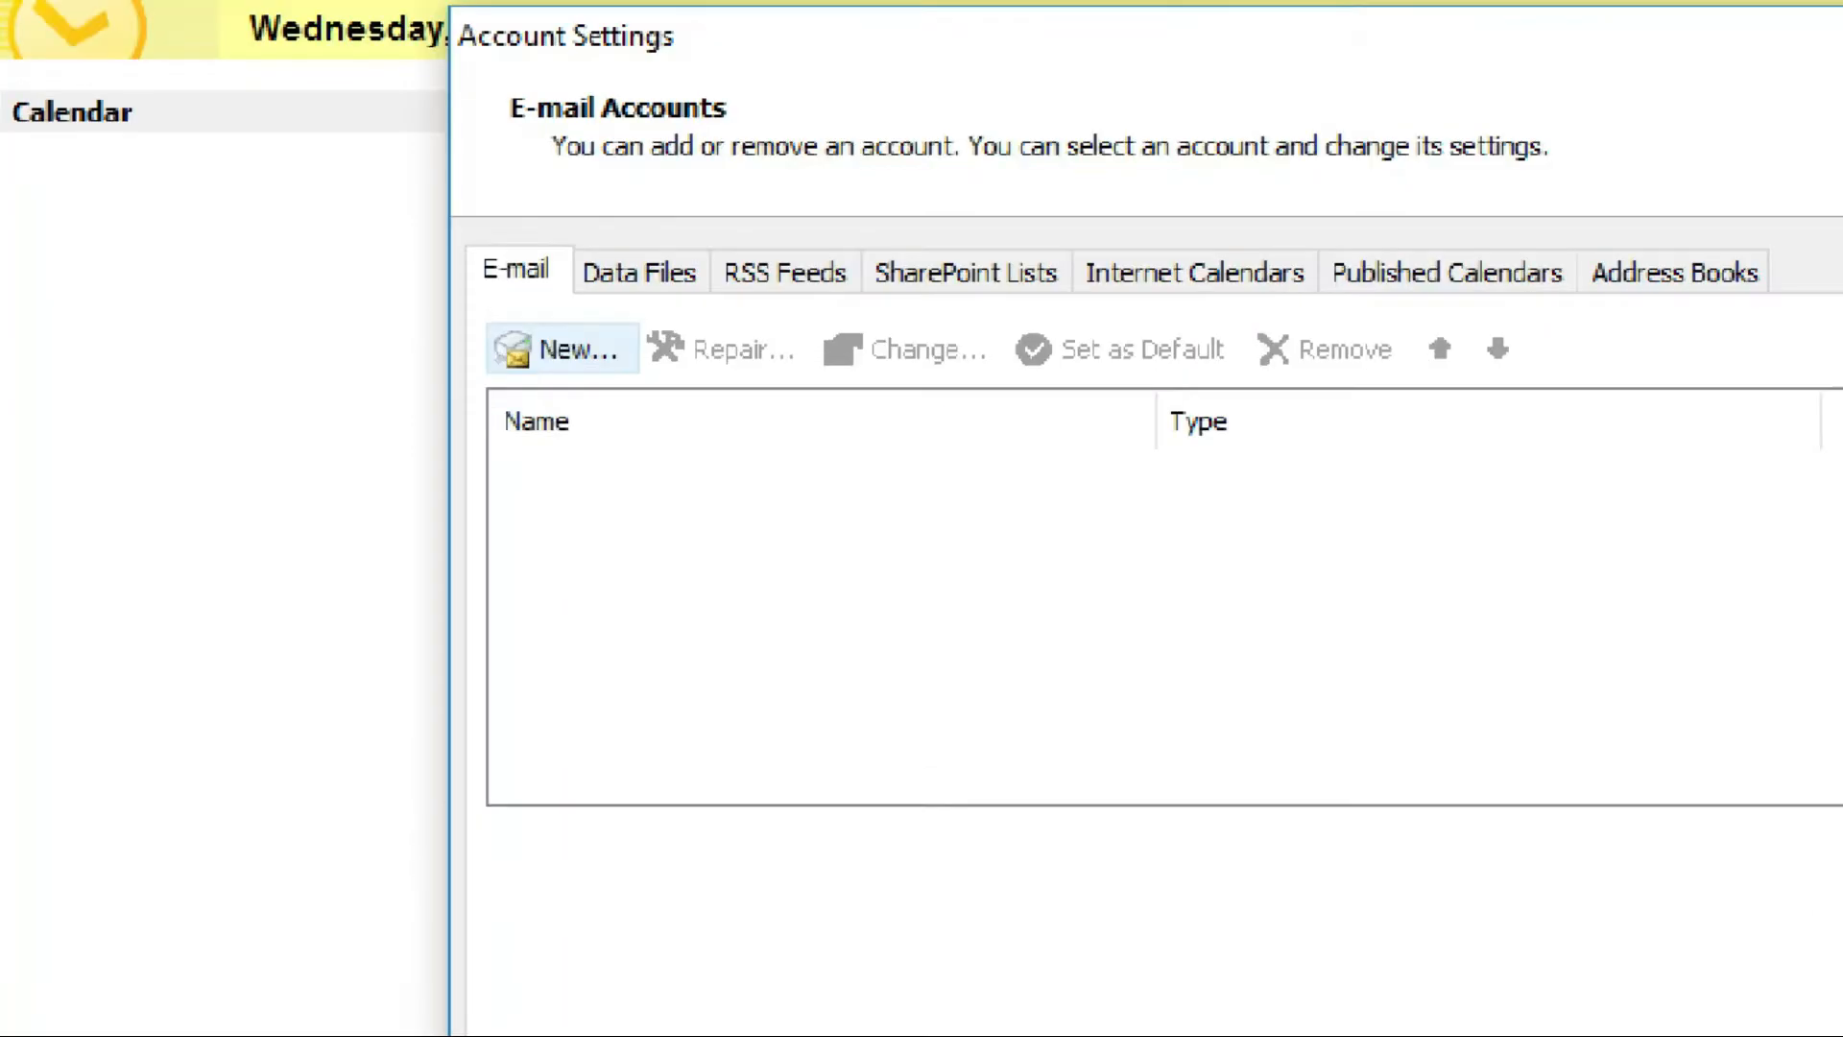
click(561, 350)
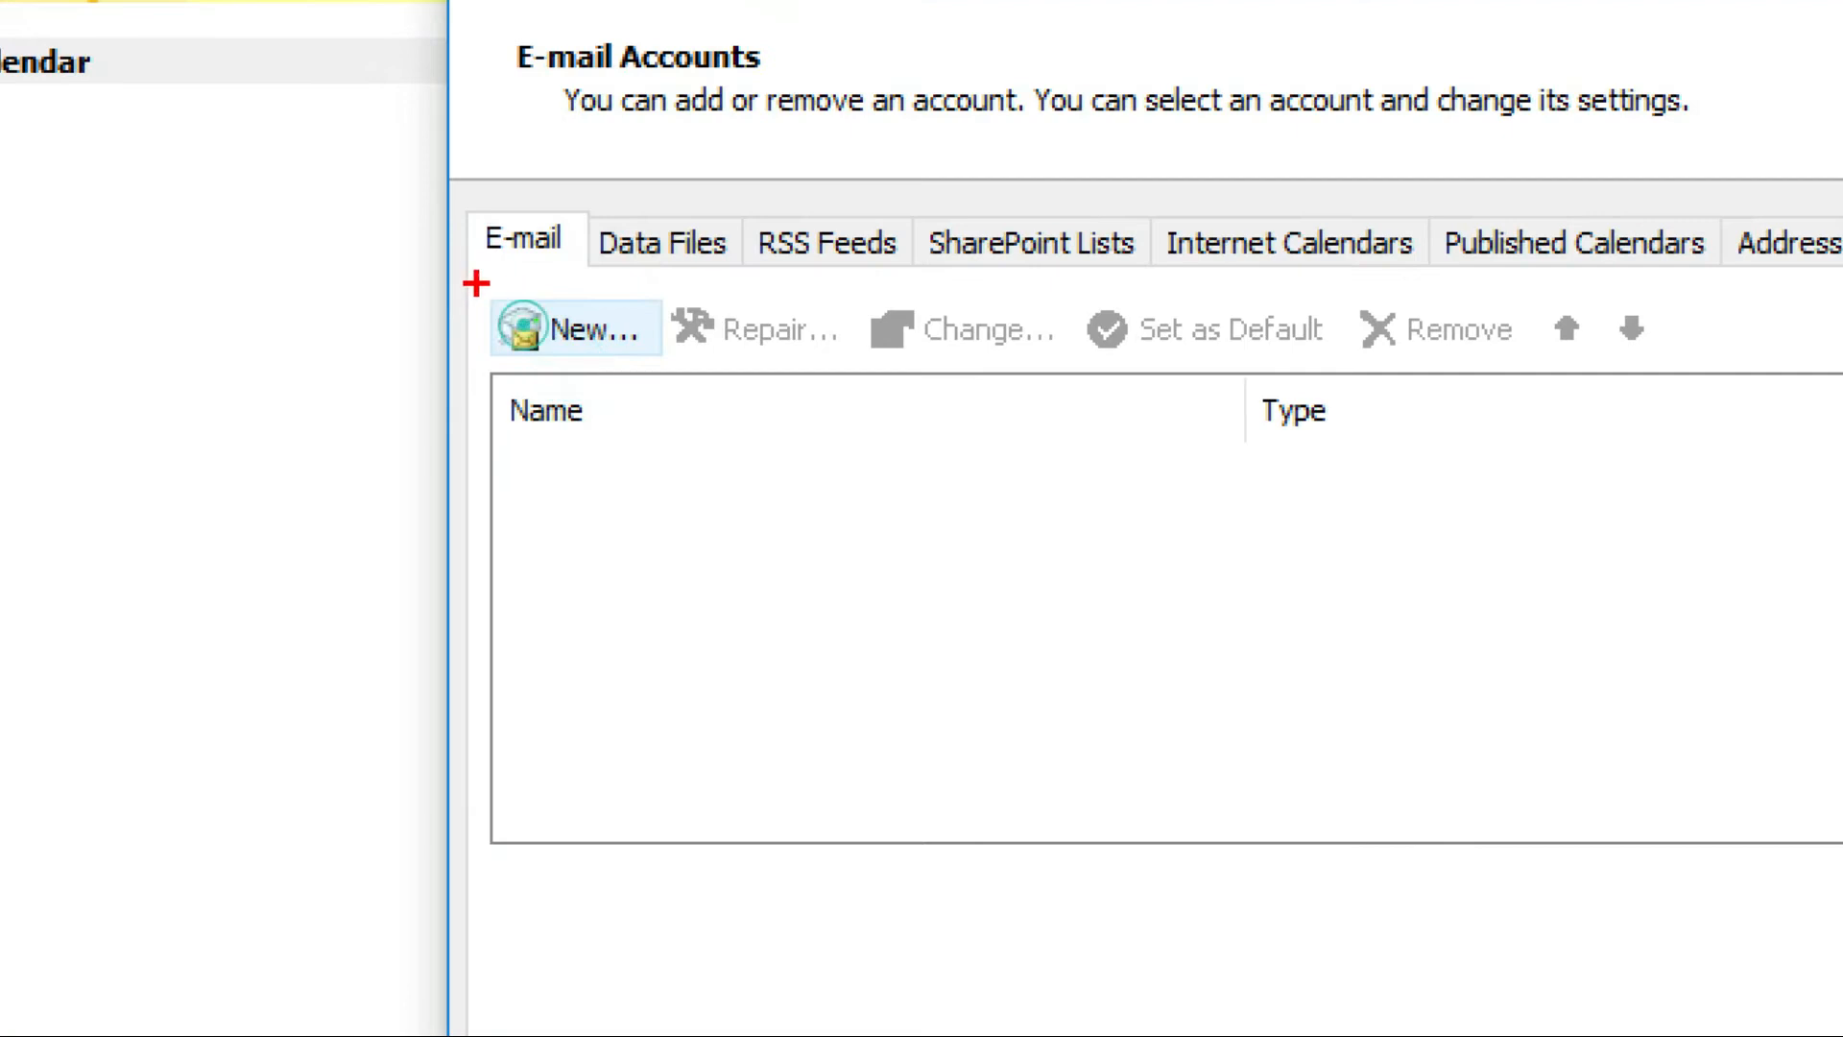
drag(475, 283, 665, 448)
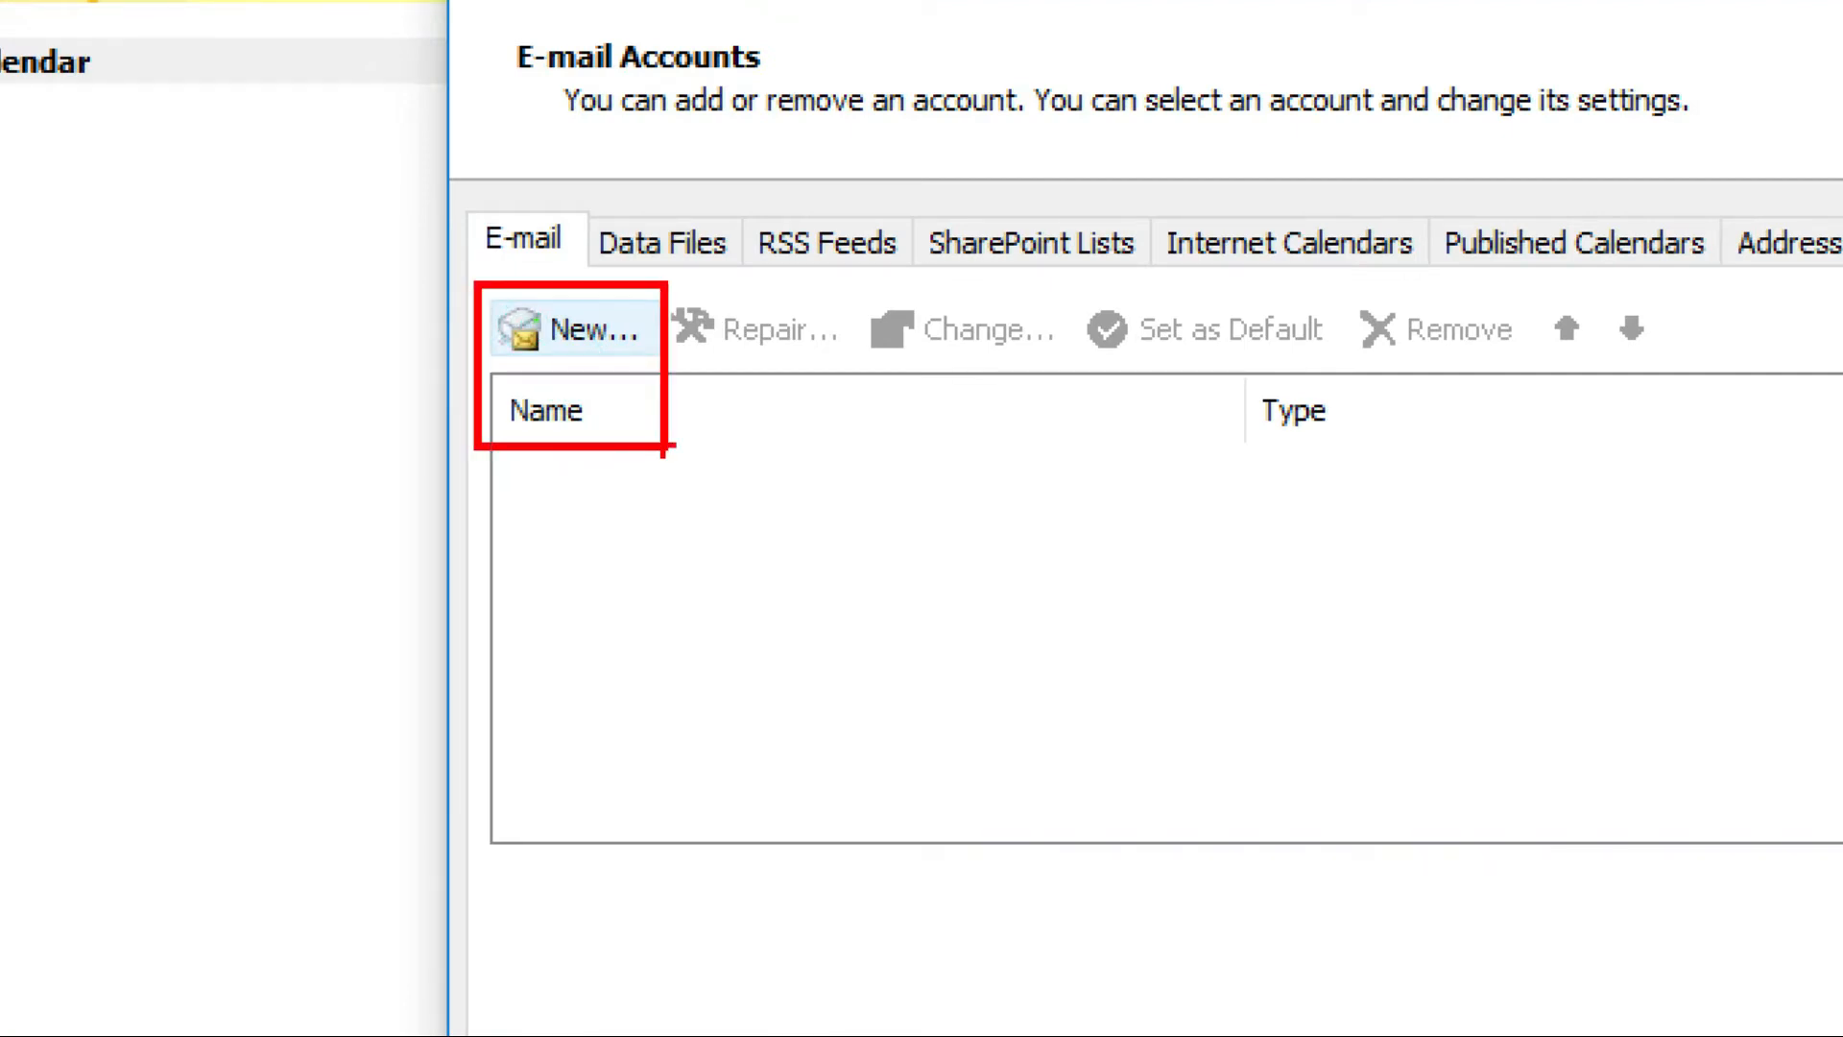
key(Escape)
click(594, 336)
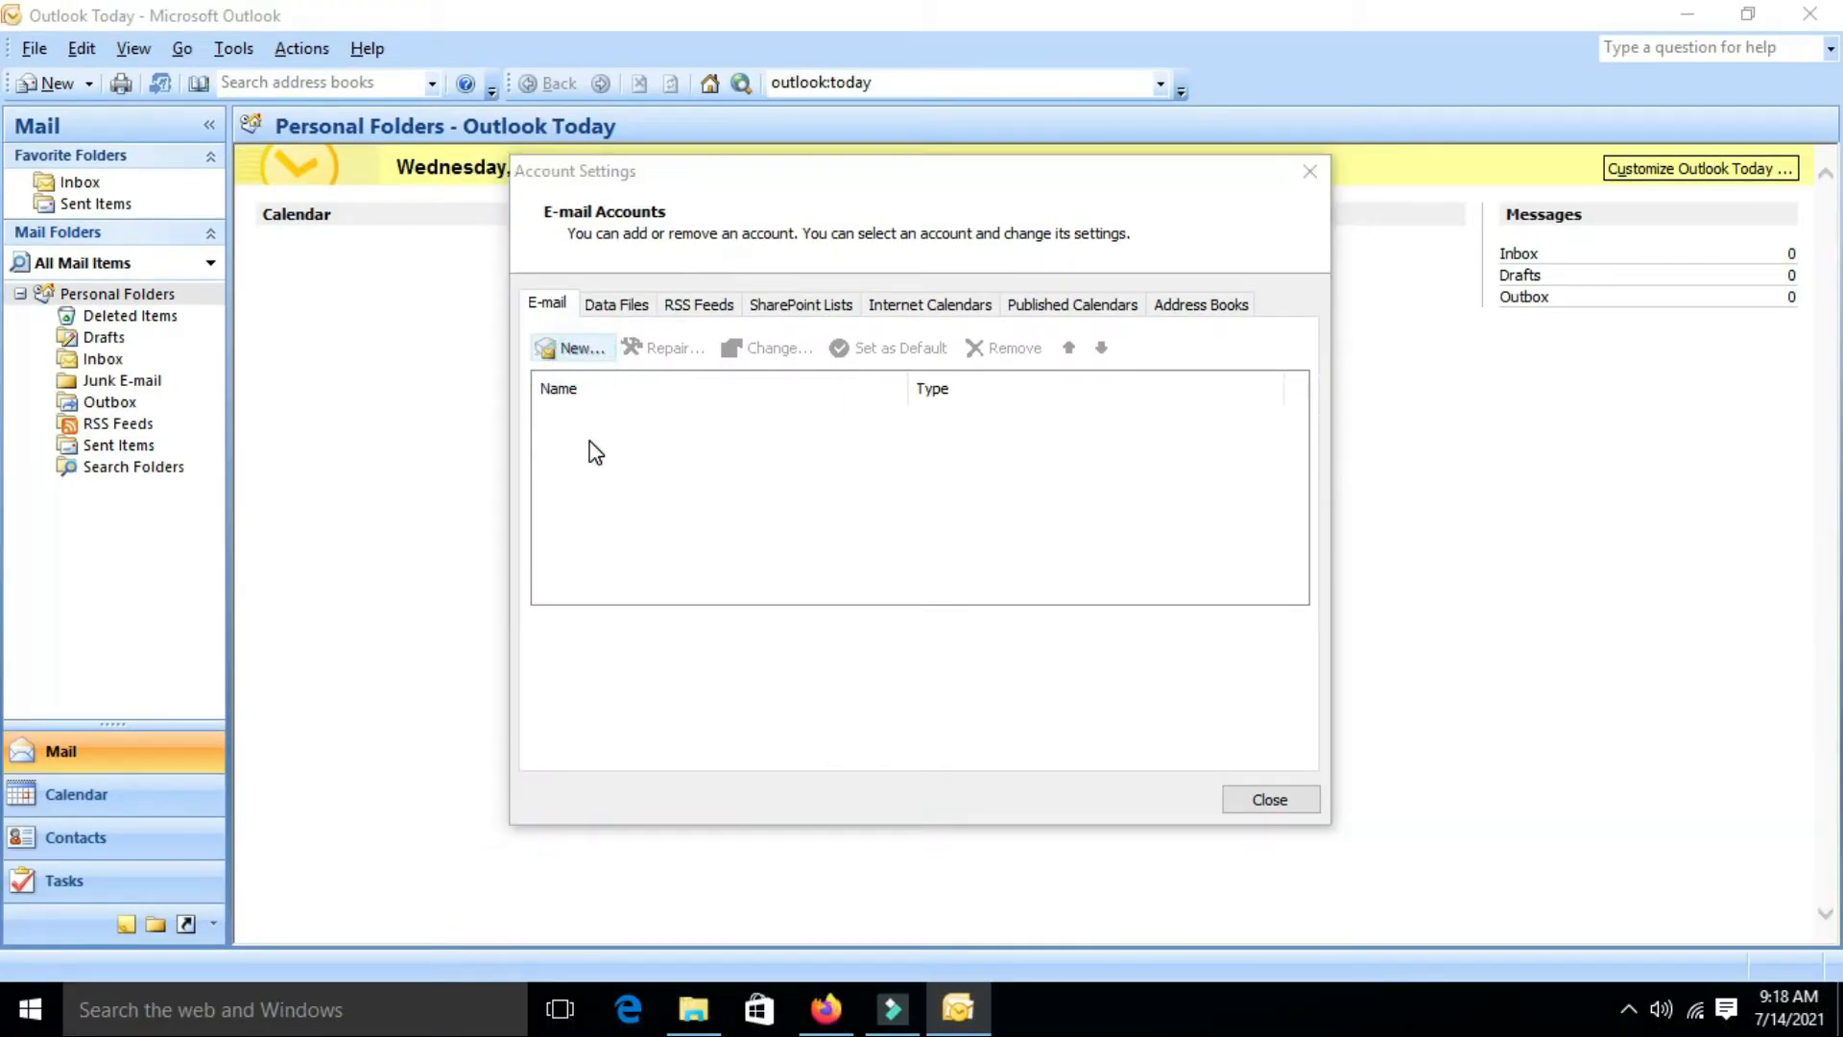
drag(811, 370, 682, 118)
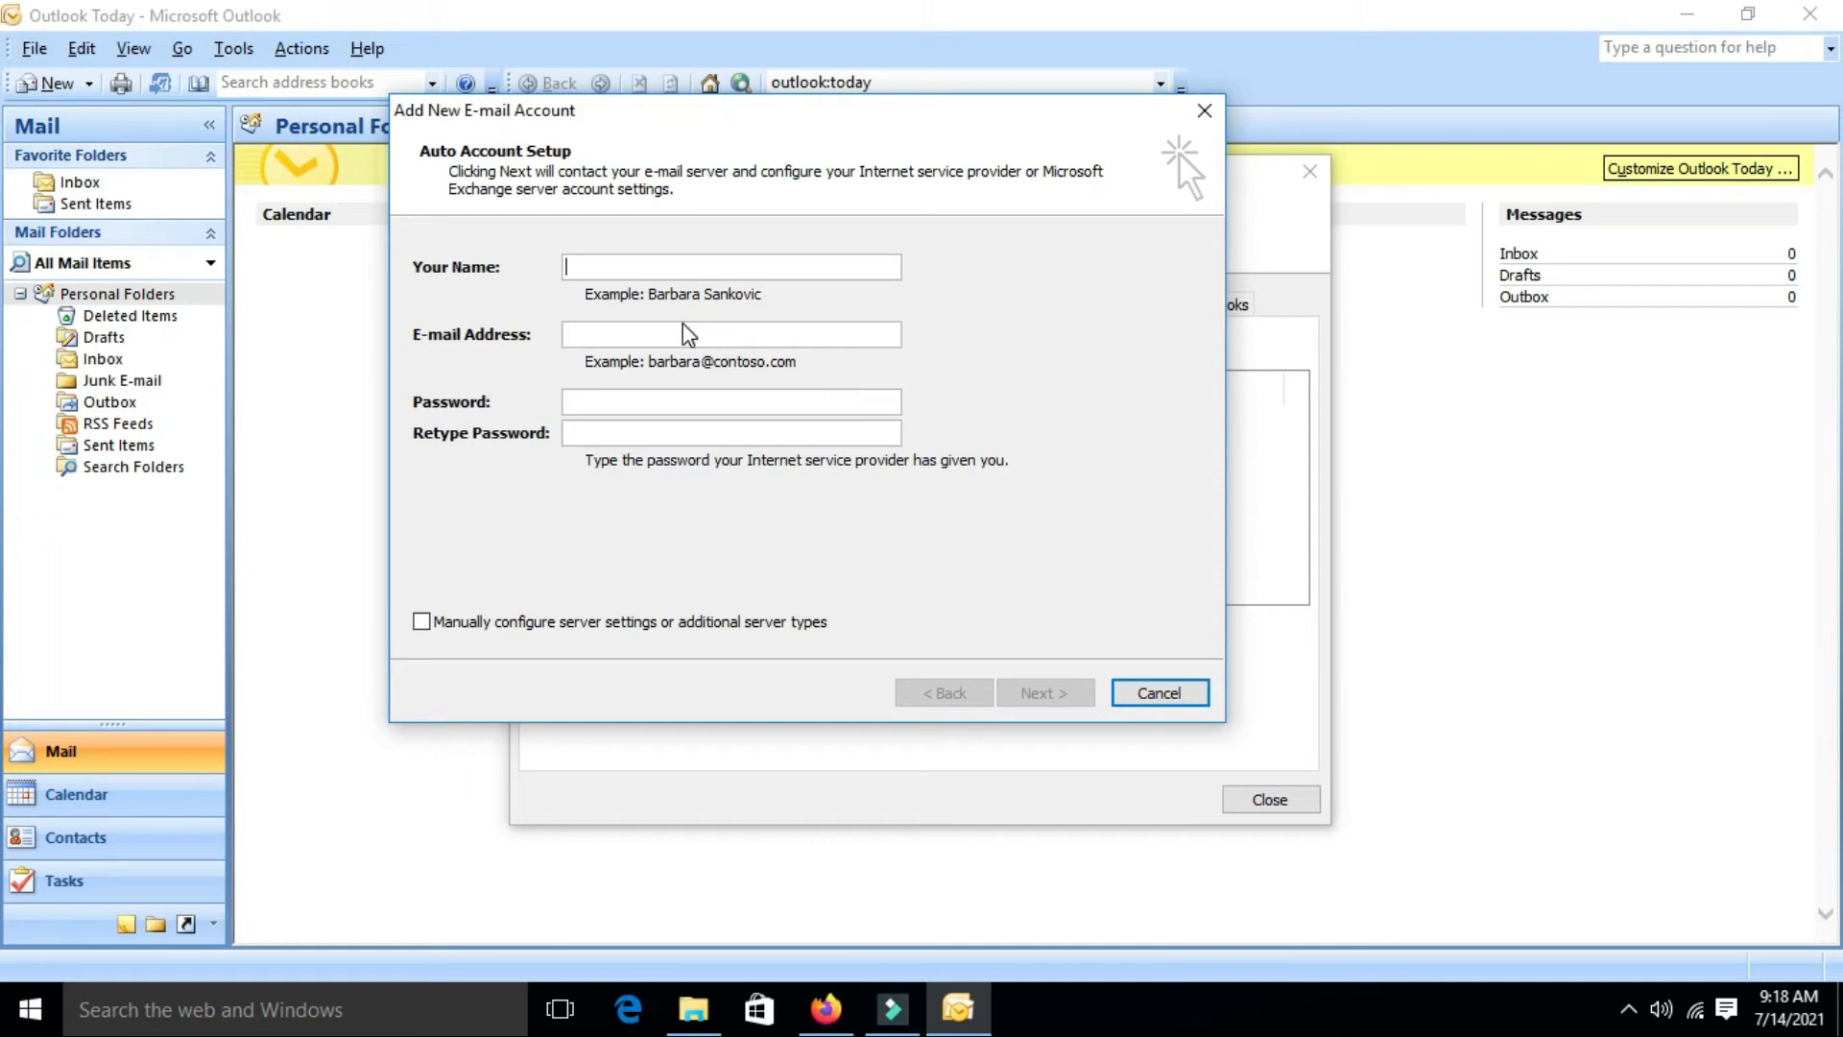
click(853, 1004)
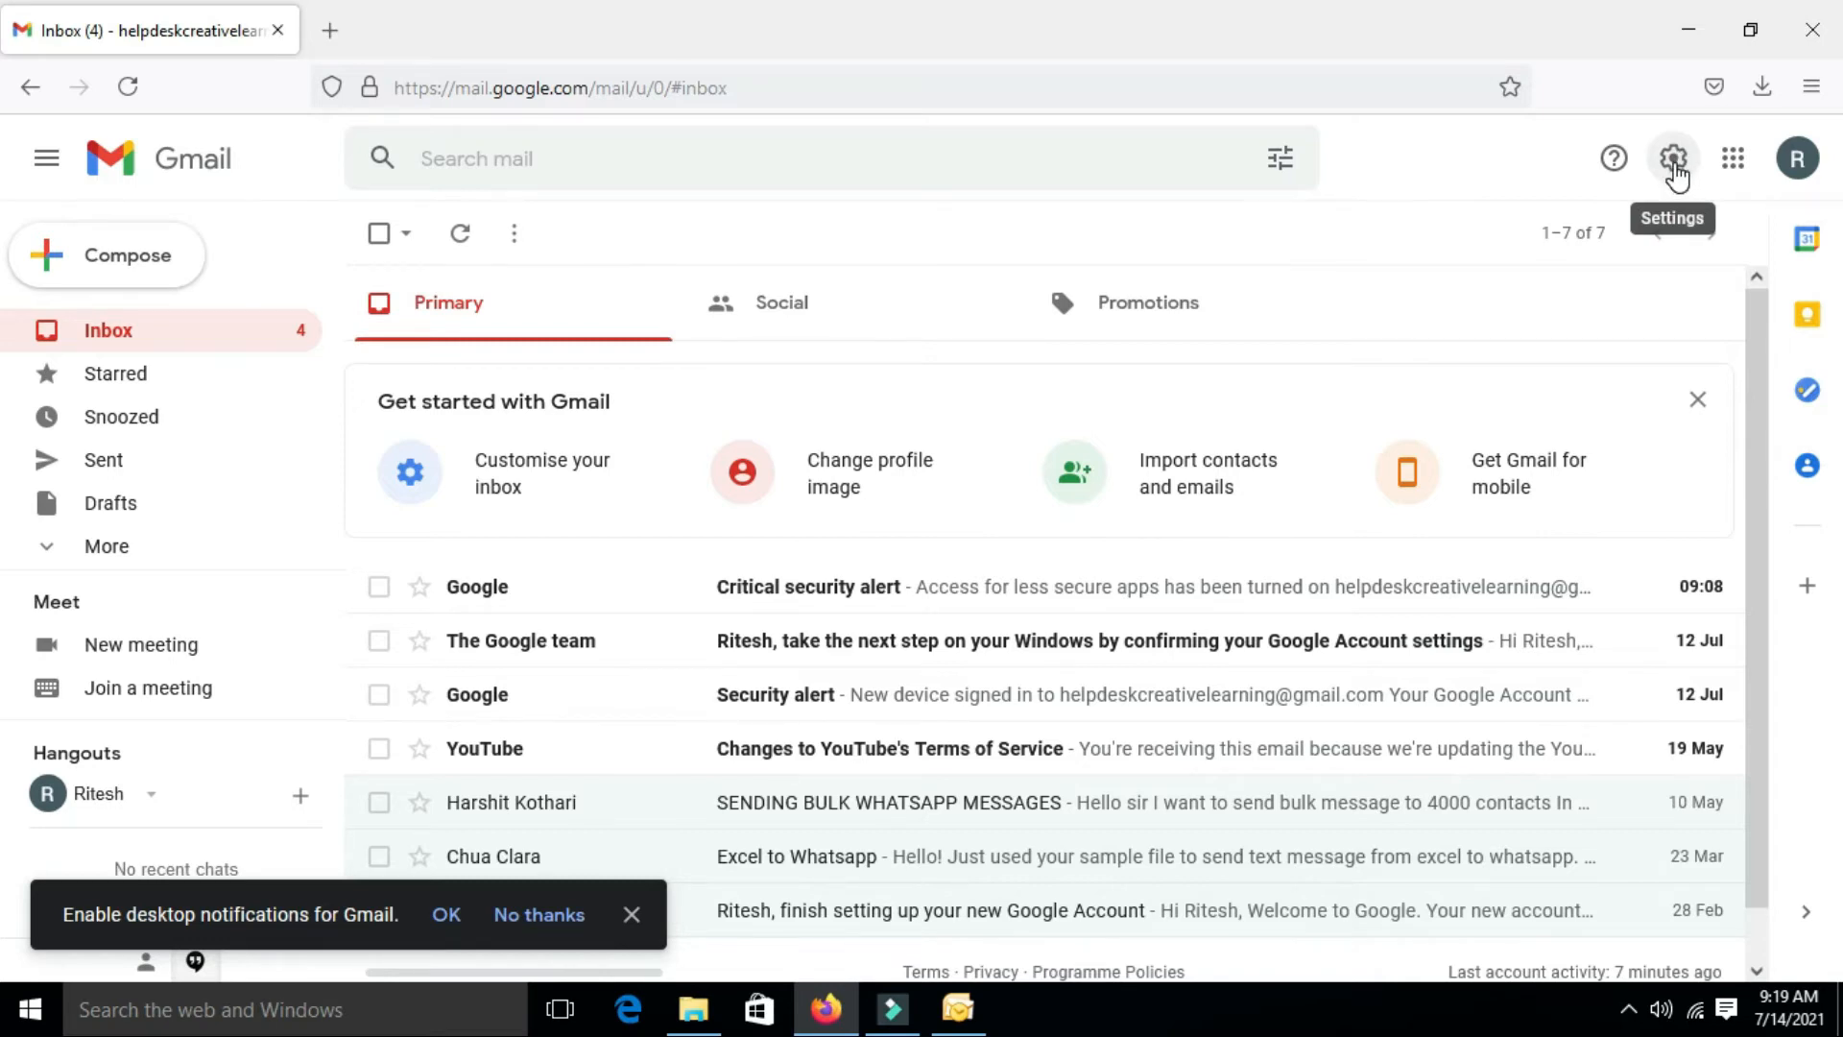
Go to Gmail's See all settings and show the Forwarding and POP/IMAP tab
click(1673, 159)
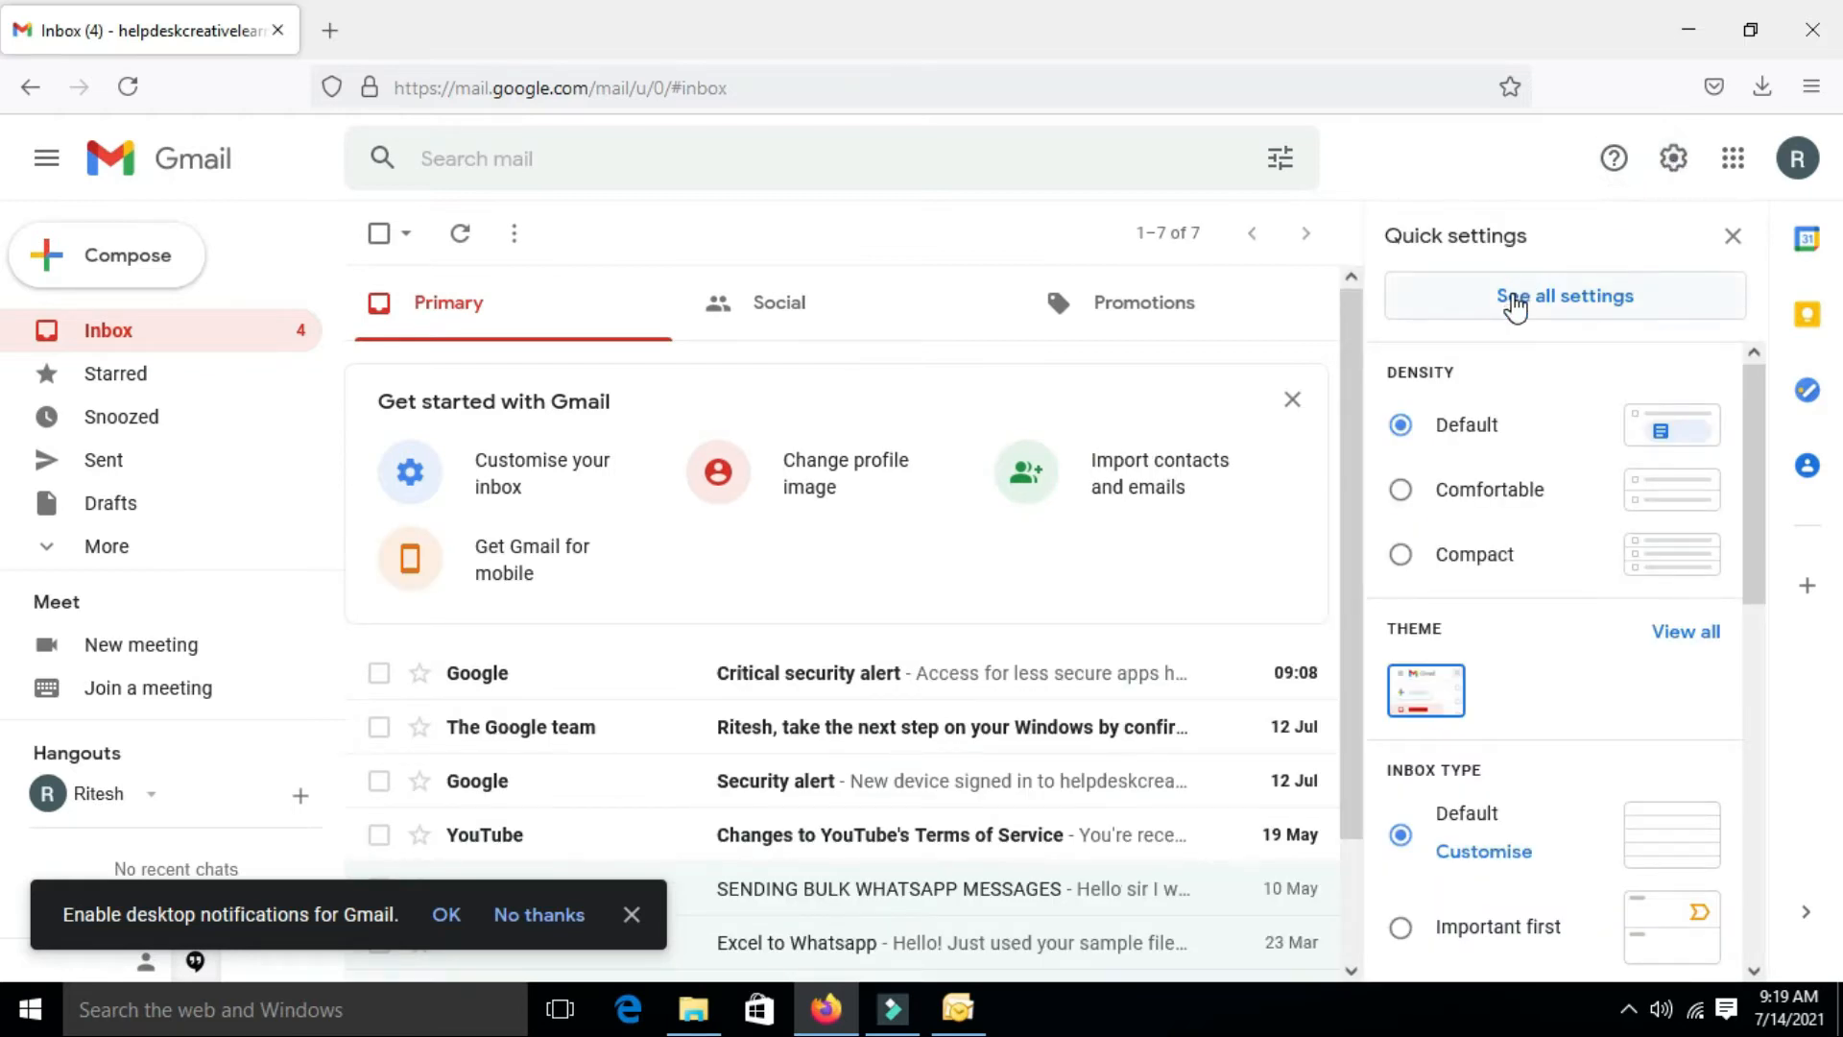
click(1515, 305)
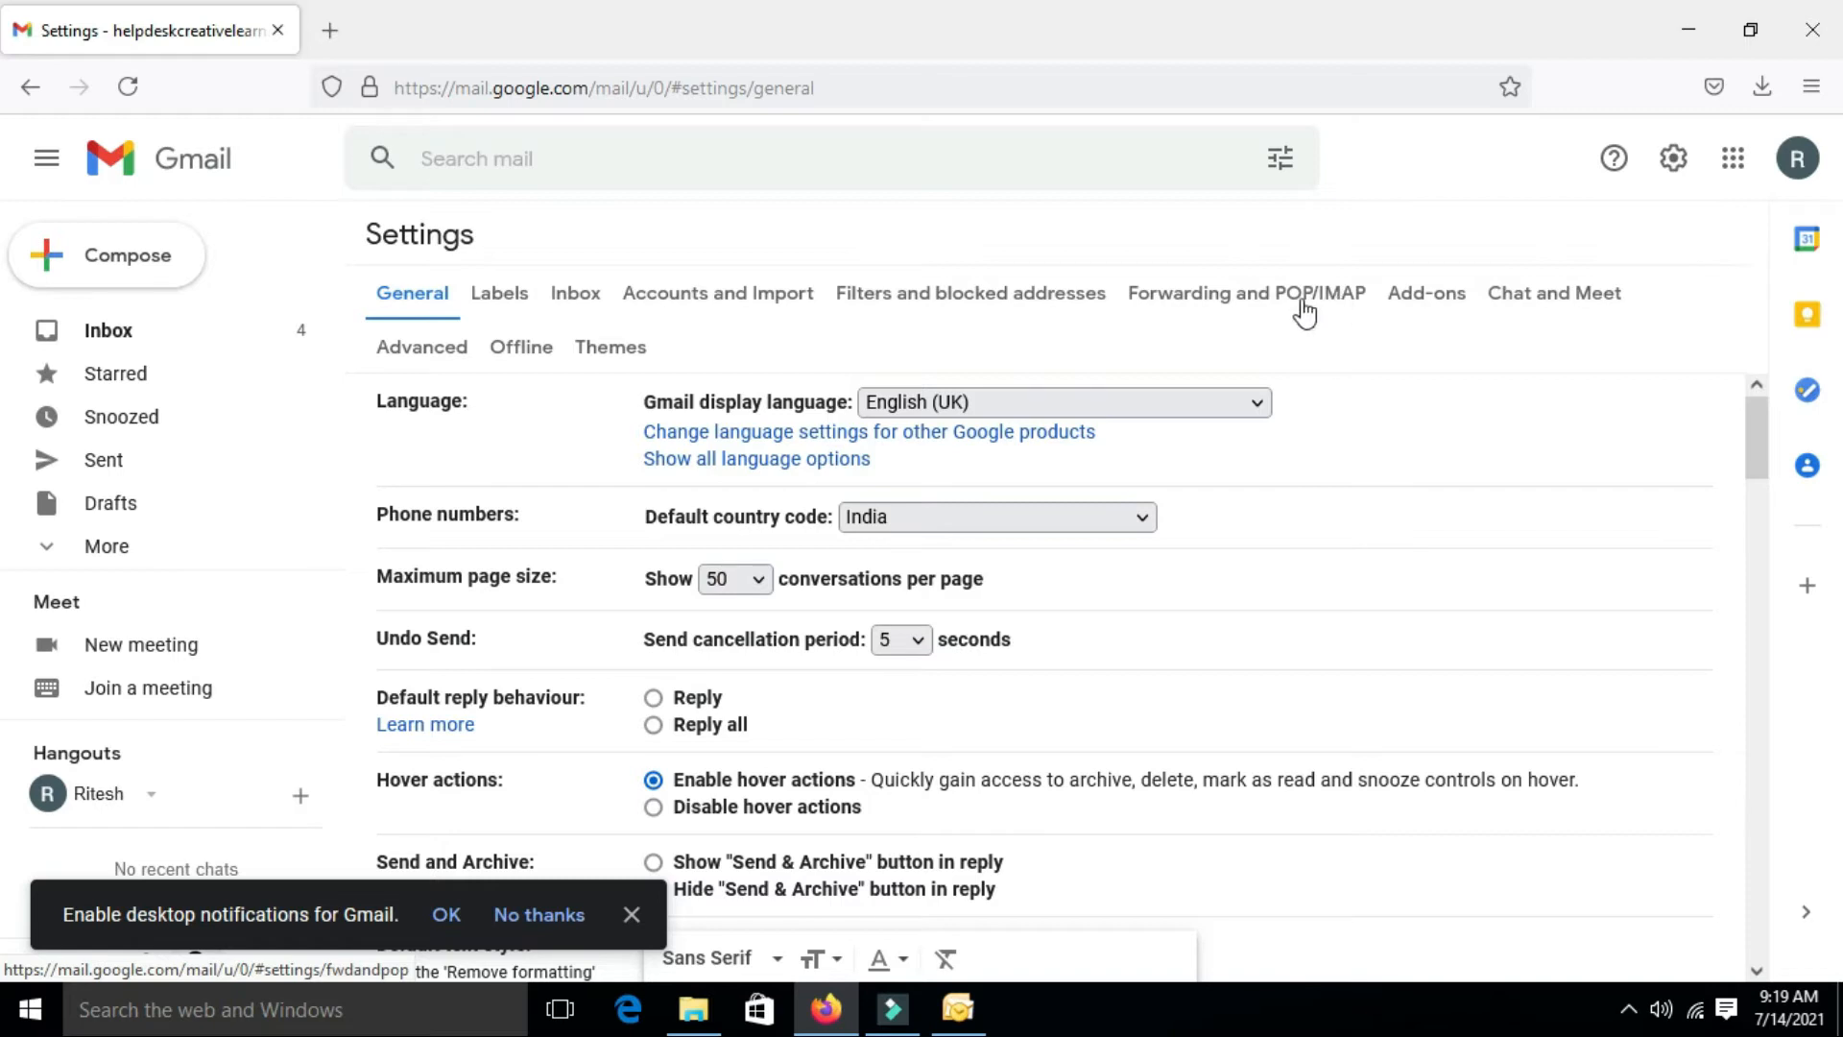
click(1303, 300)
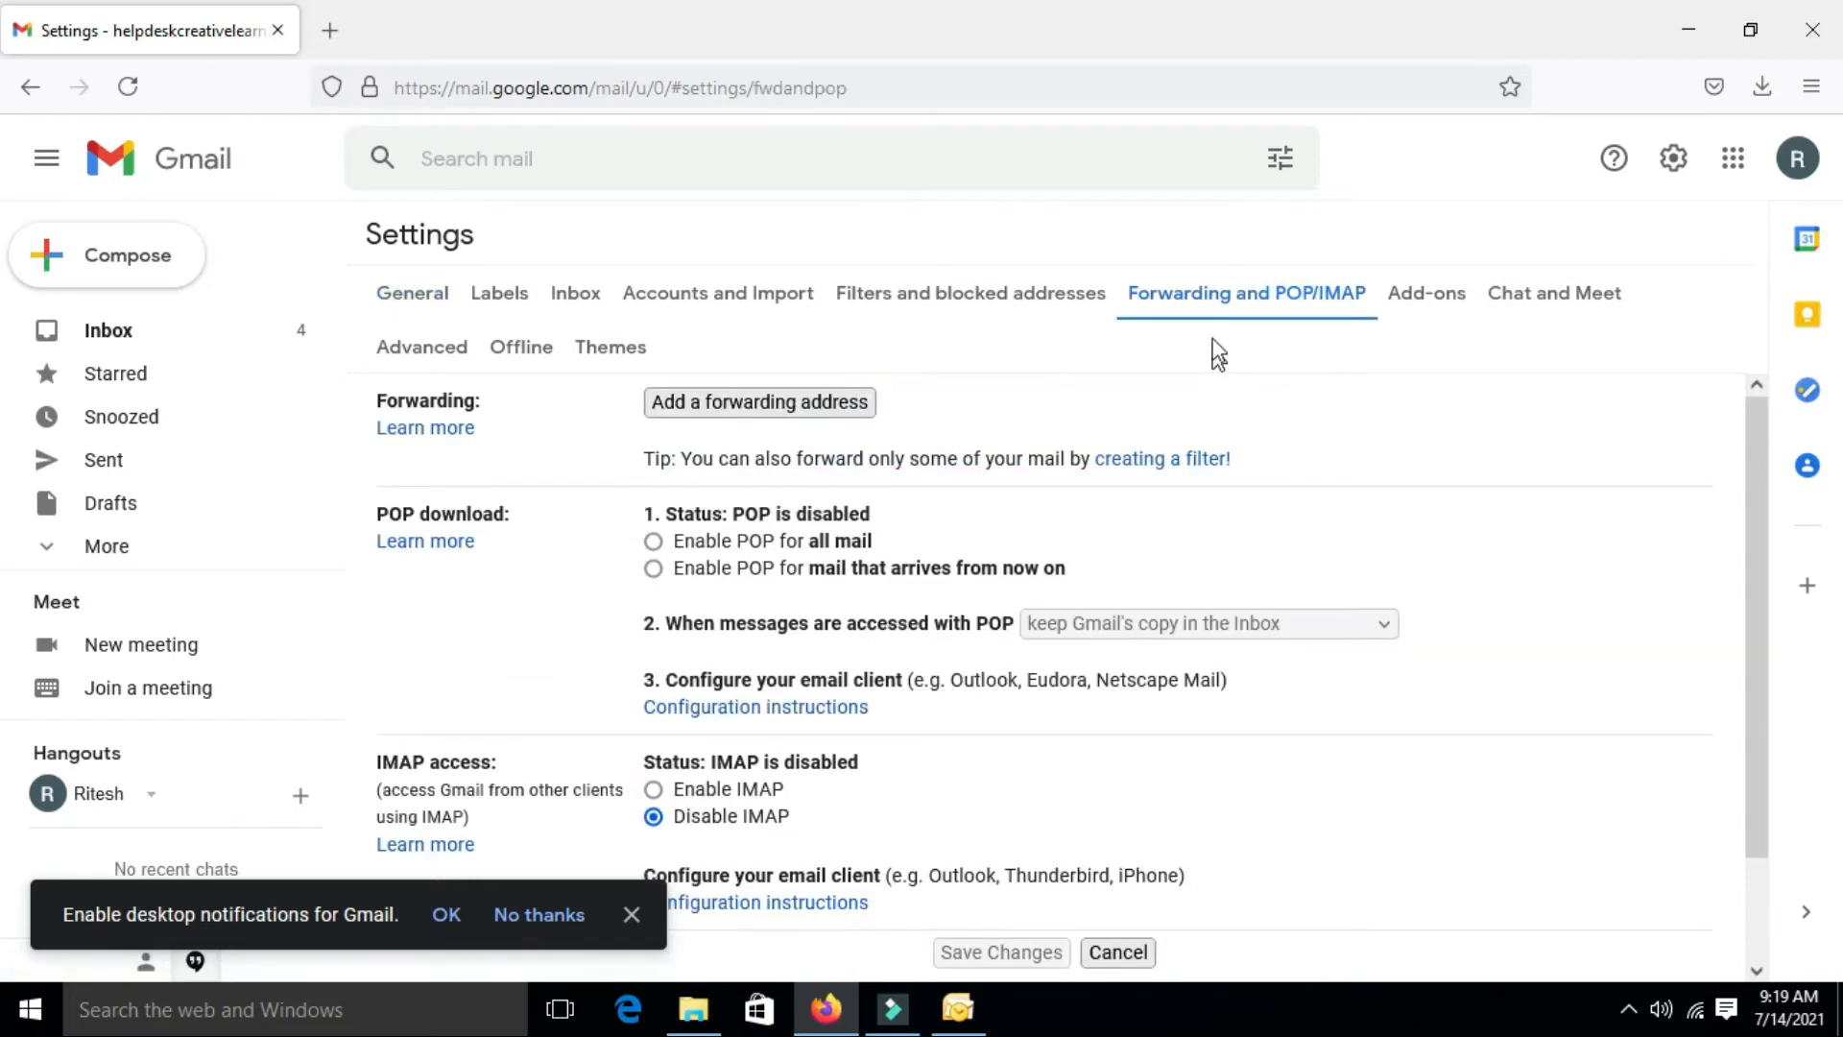
Select 'Enable POP for all mail' and 'Enable IMAP' in Gmail, then save the changes
scroll(672, 495, down, 2)
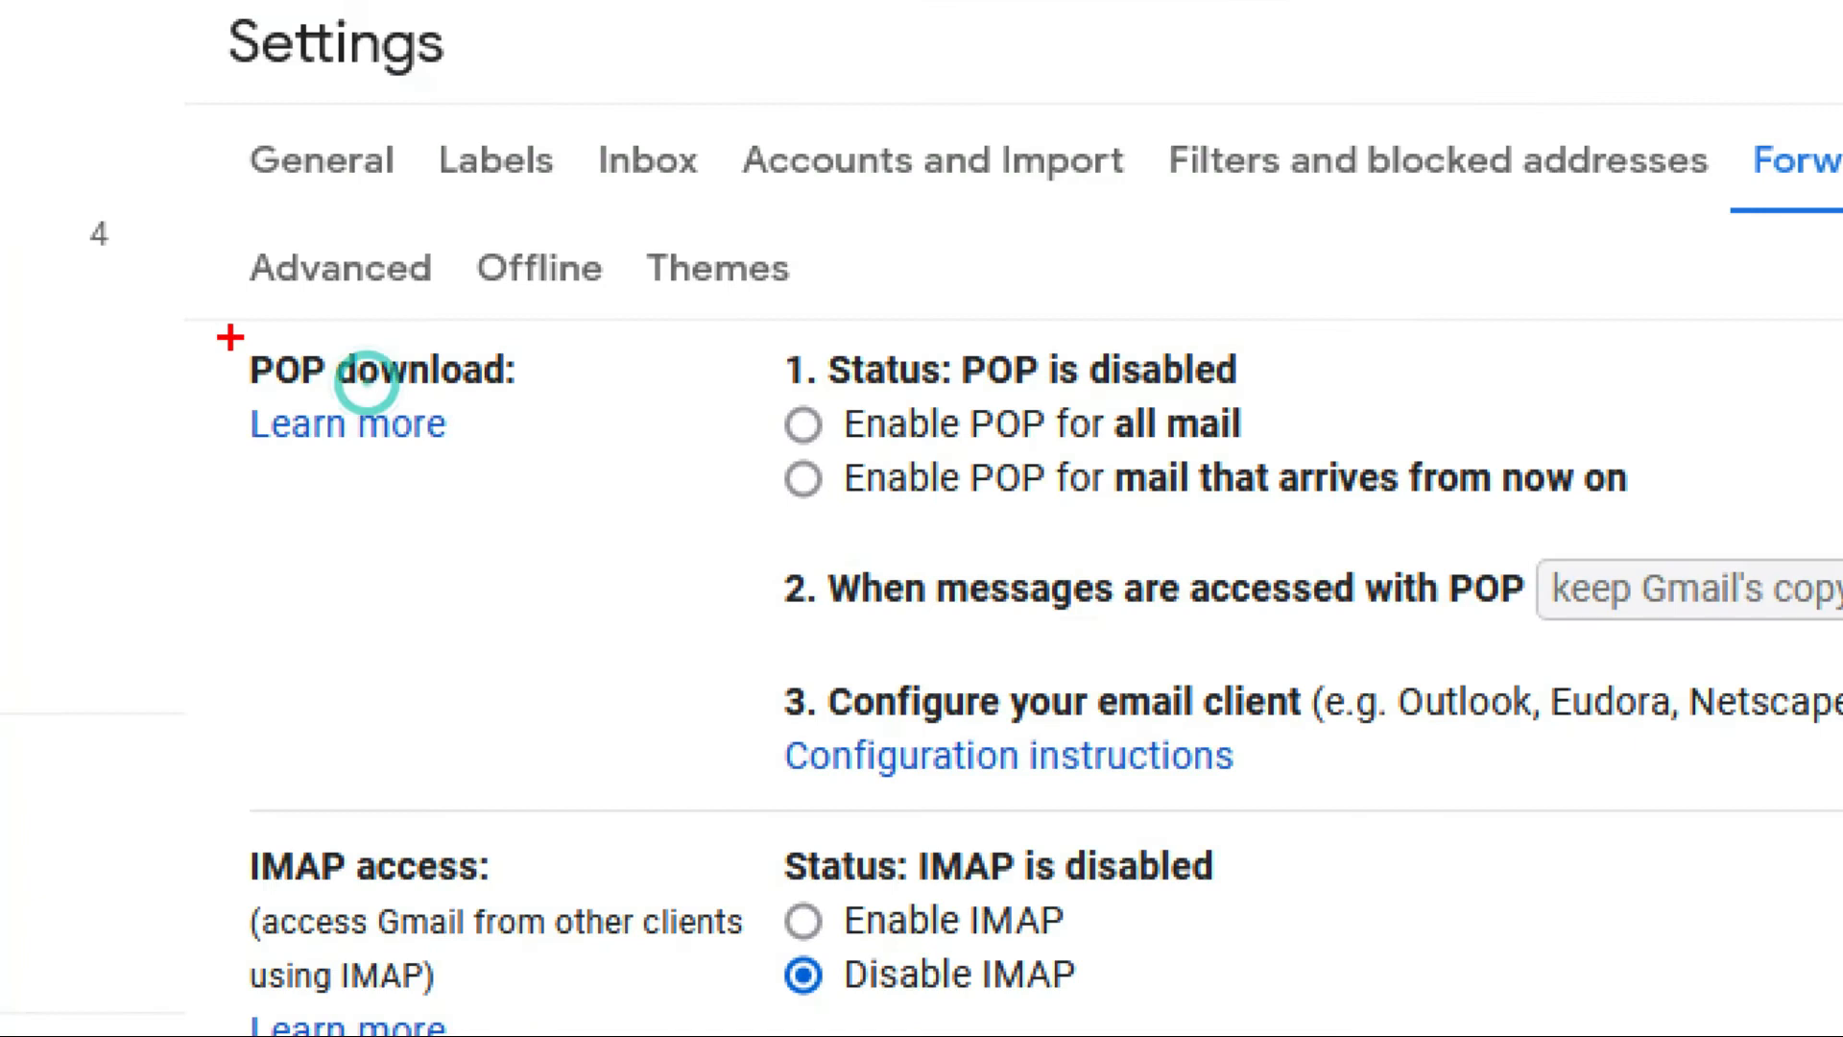
mouse_move(230, 337)
mouse_down()
mouse_move(534, 522)
mouse_move(609, 467)
mouse_up()
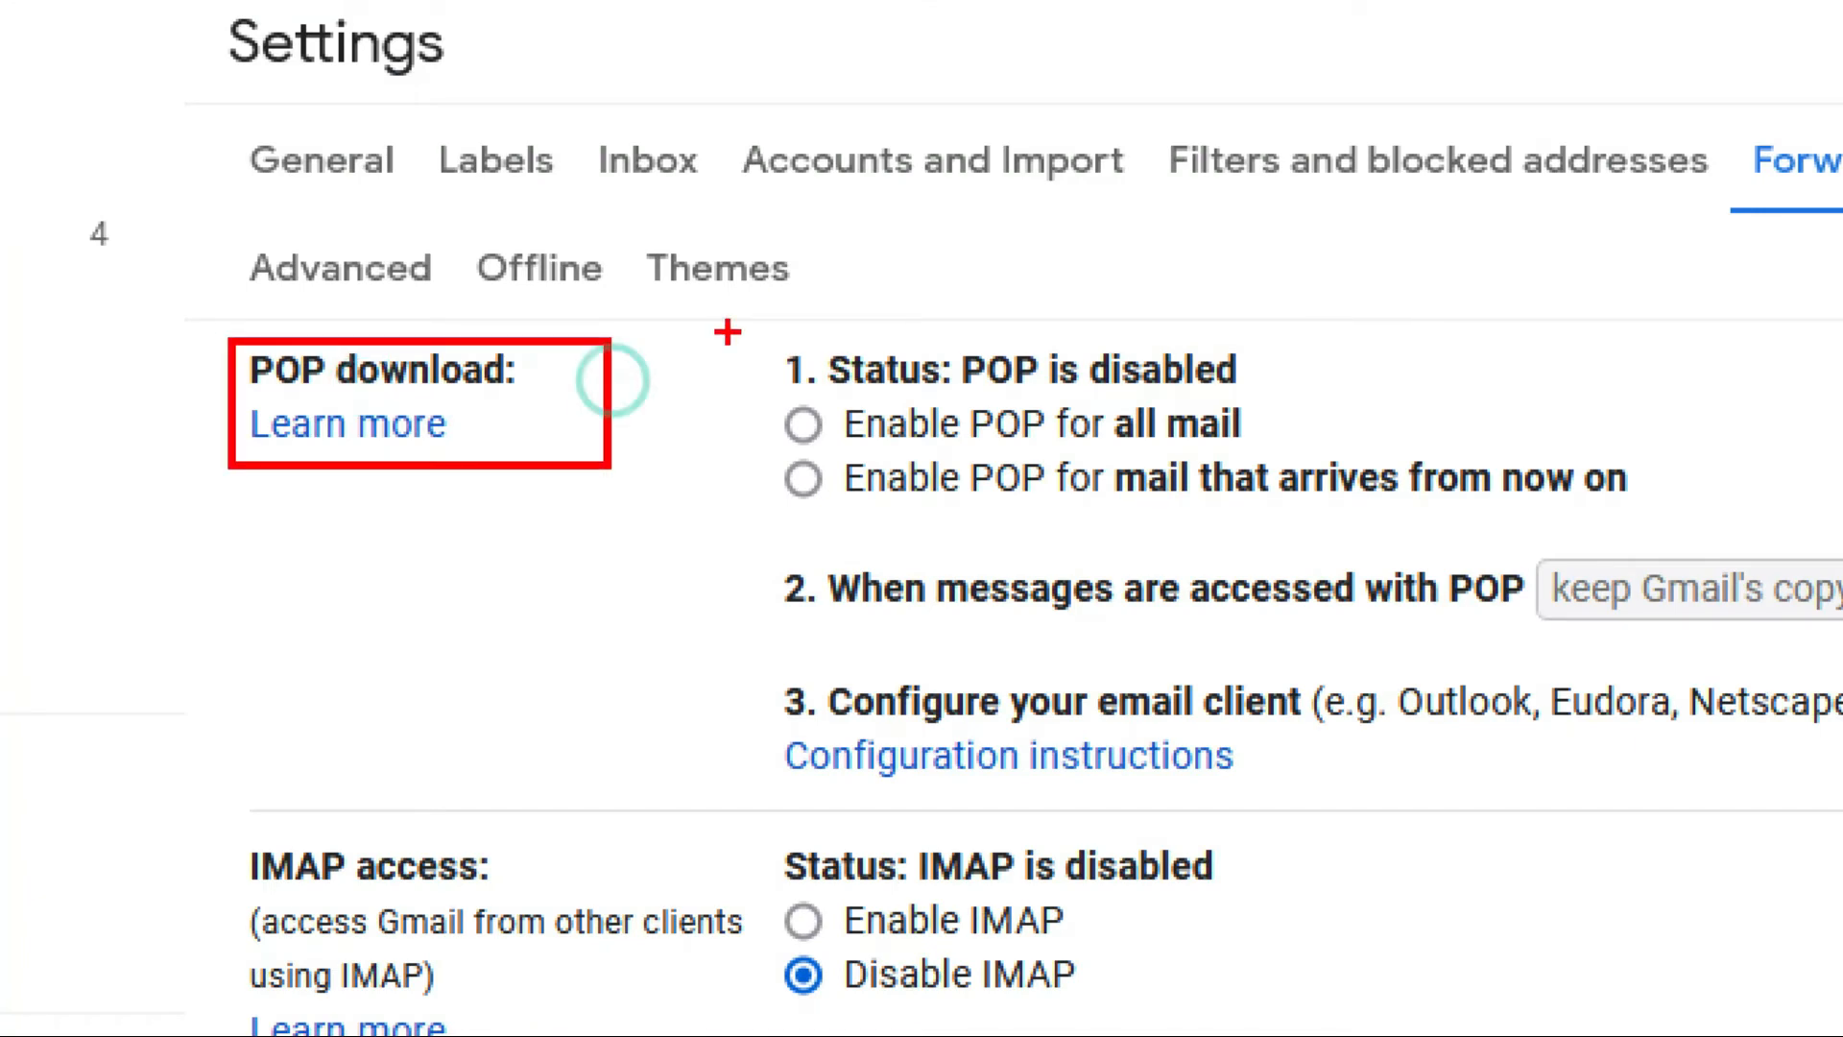
drag(727, 332, 1373, 452)
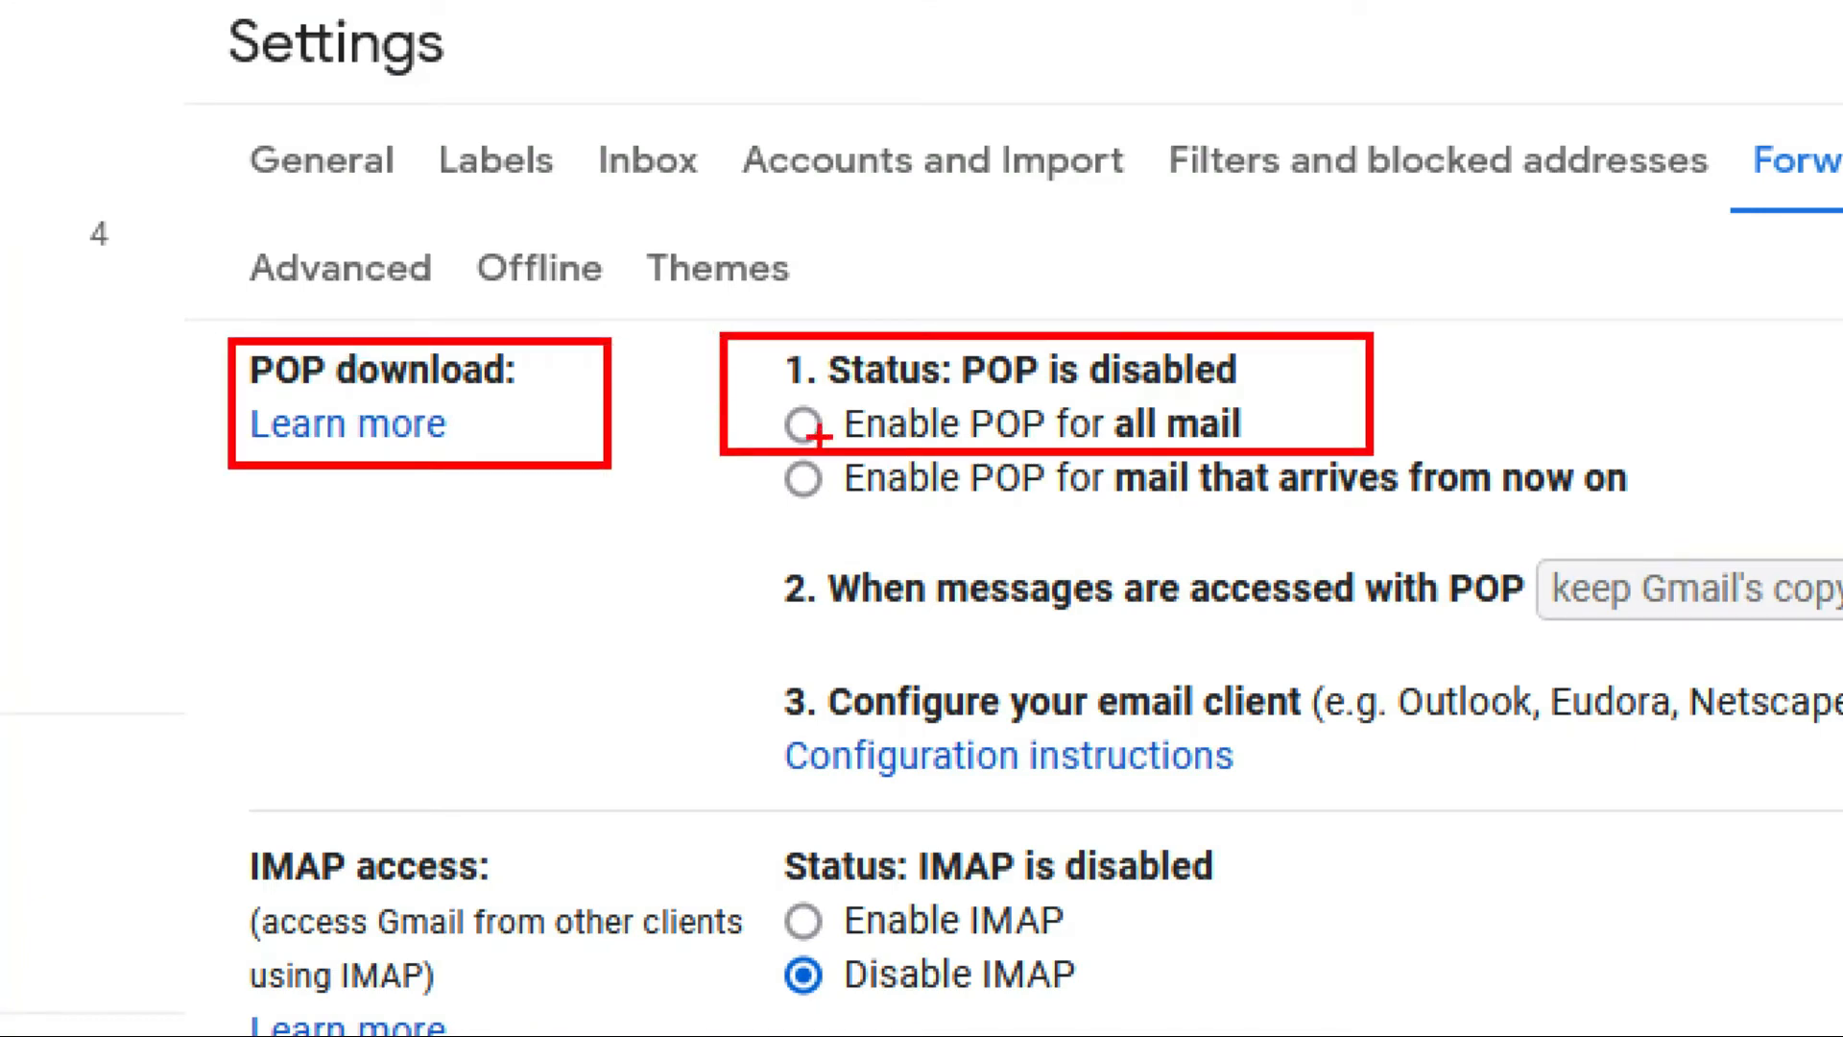
drag(797, 437, 667, 567)
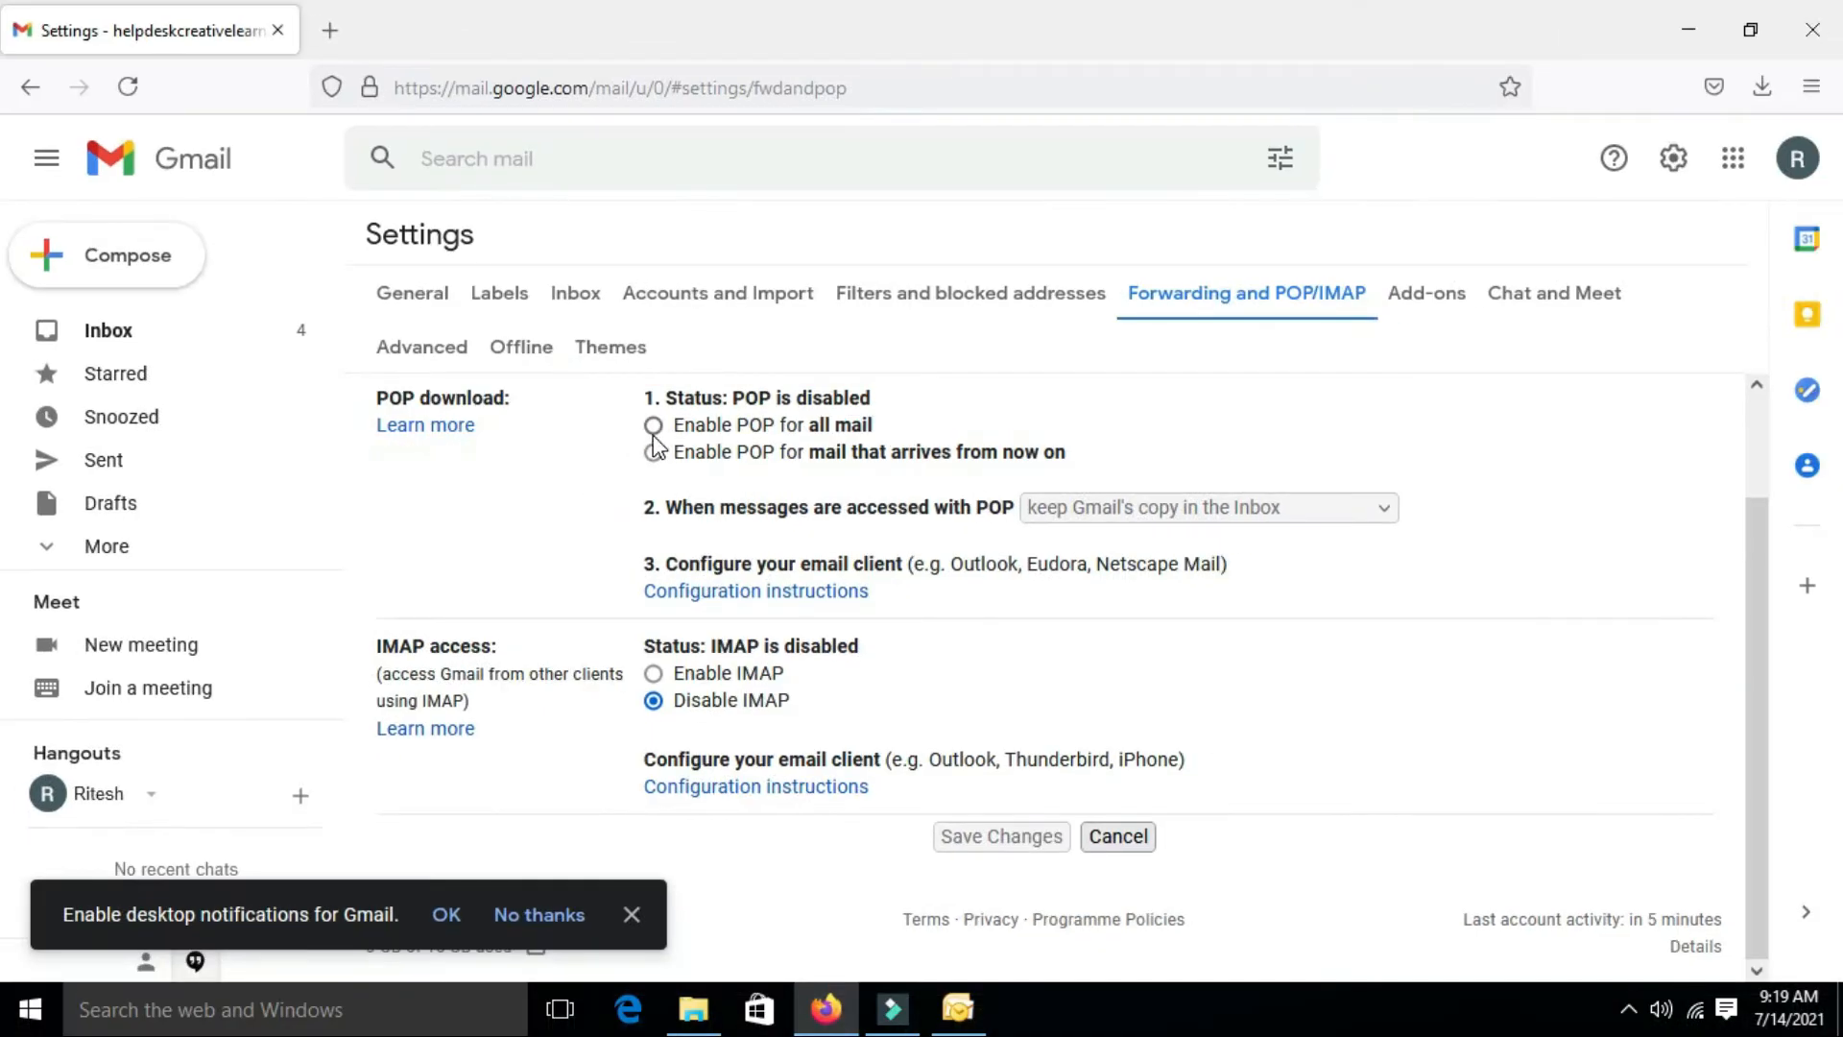
click(655, 428)
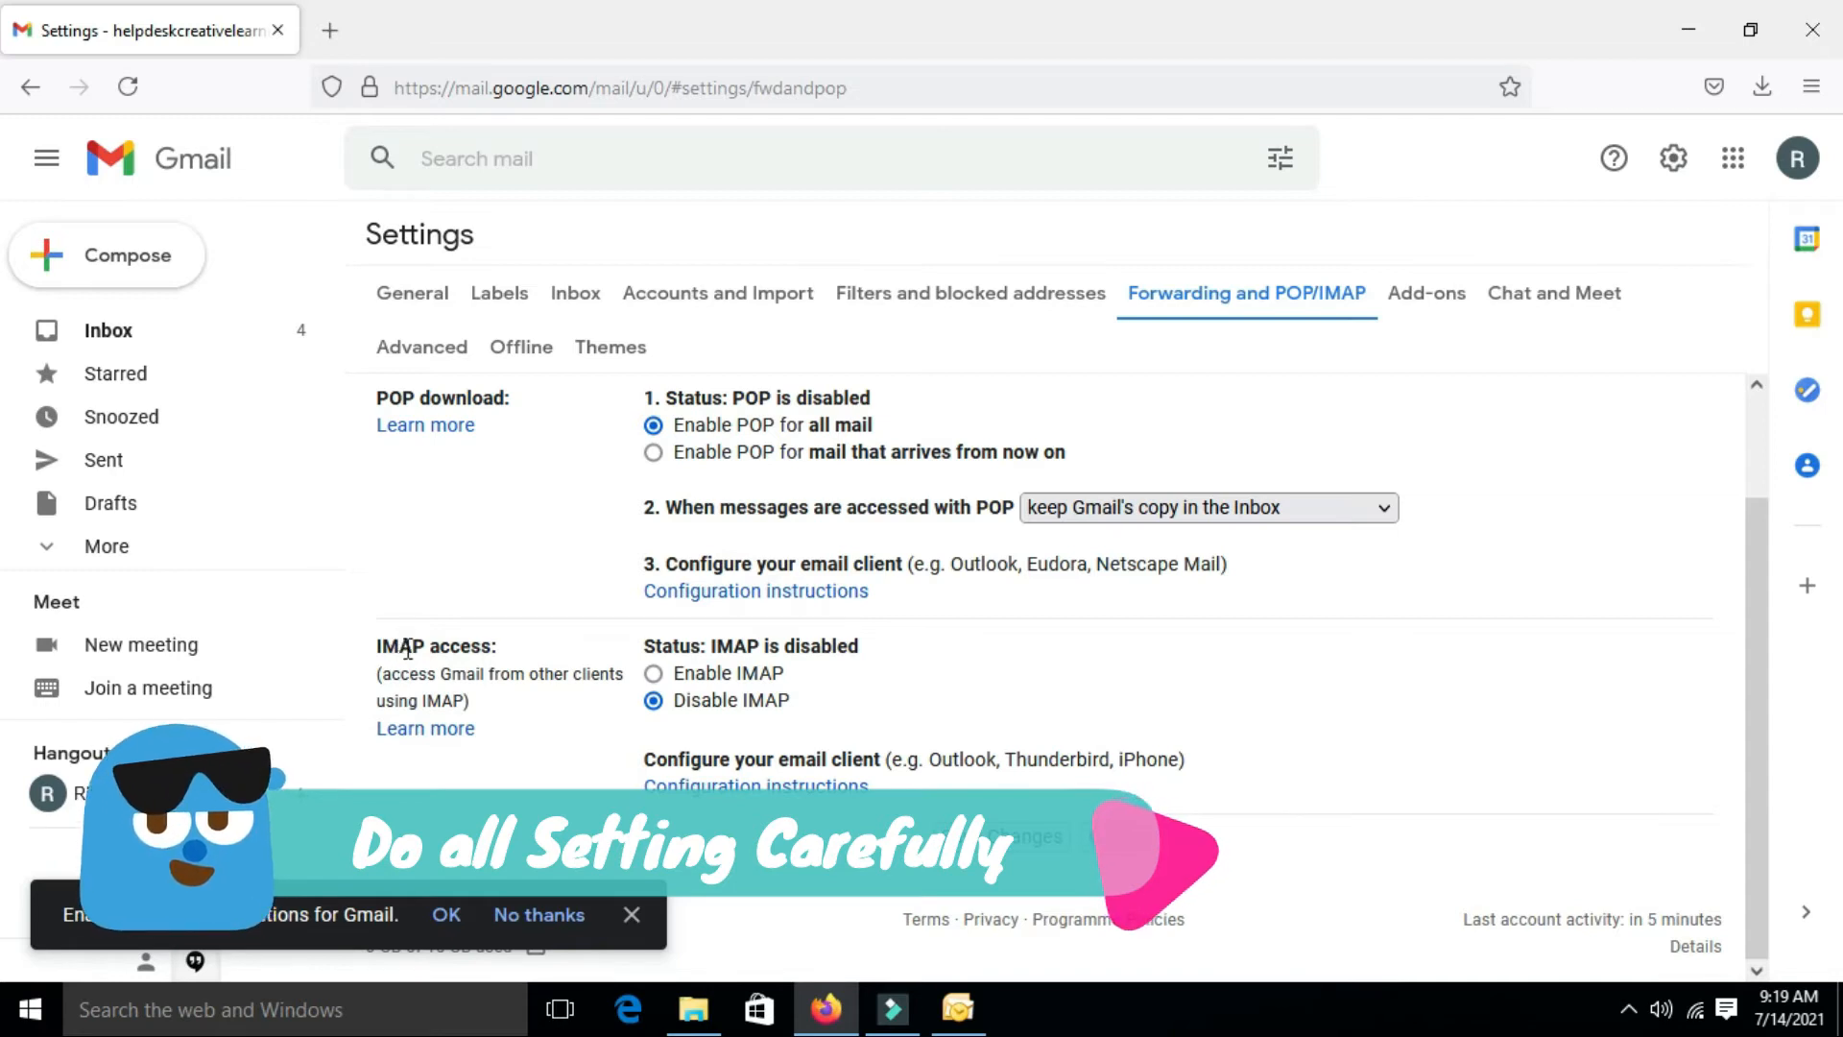
click(677, 674)
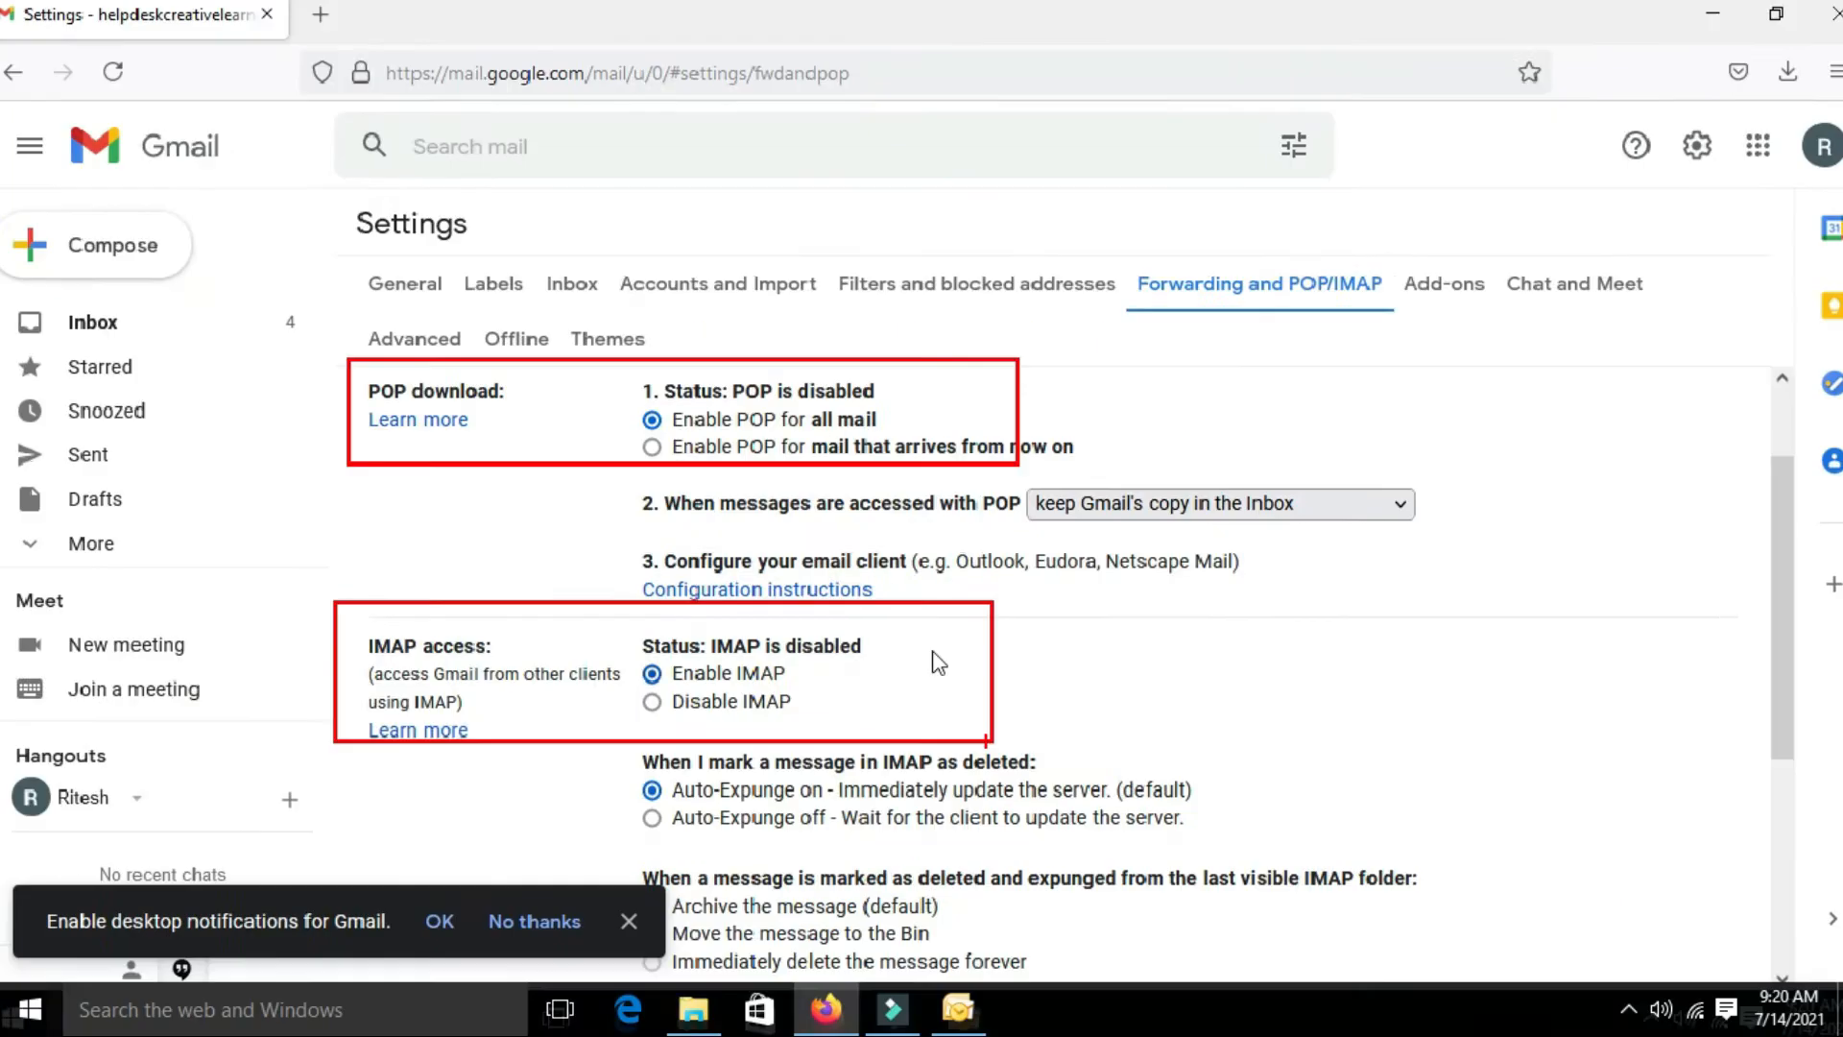
scroll(732, 515, down, 4)
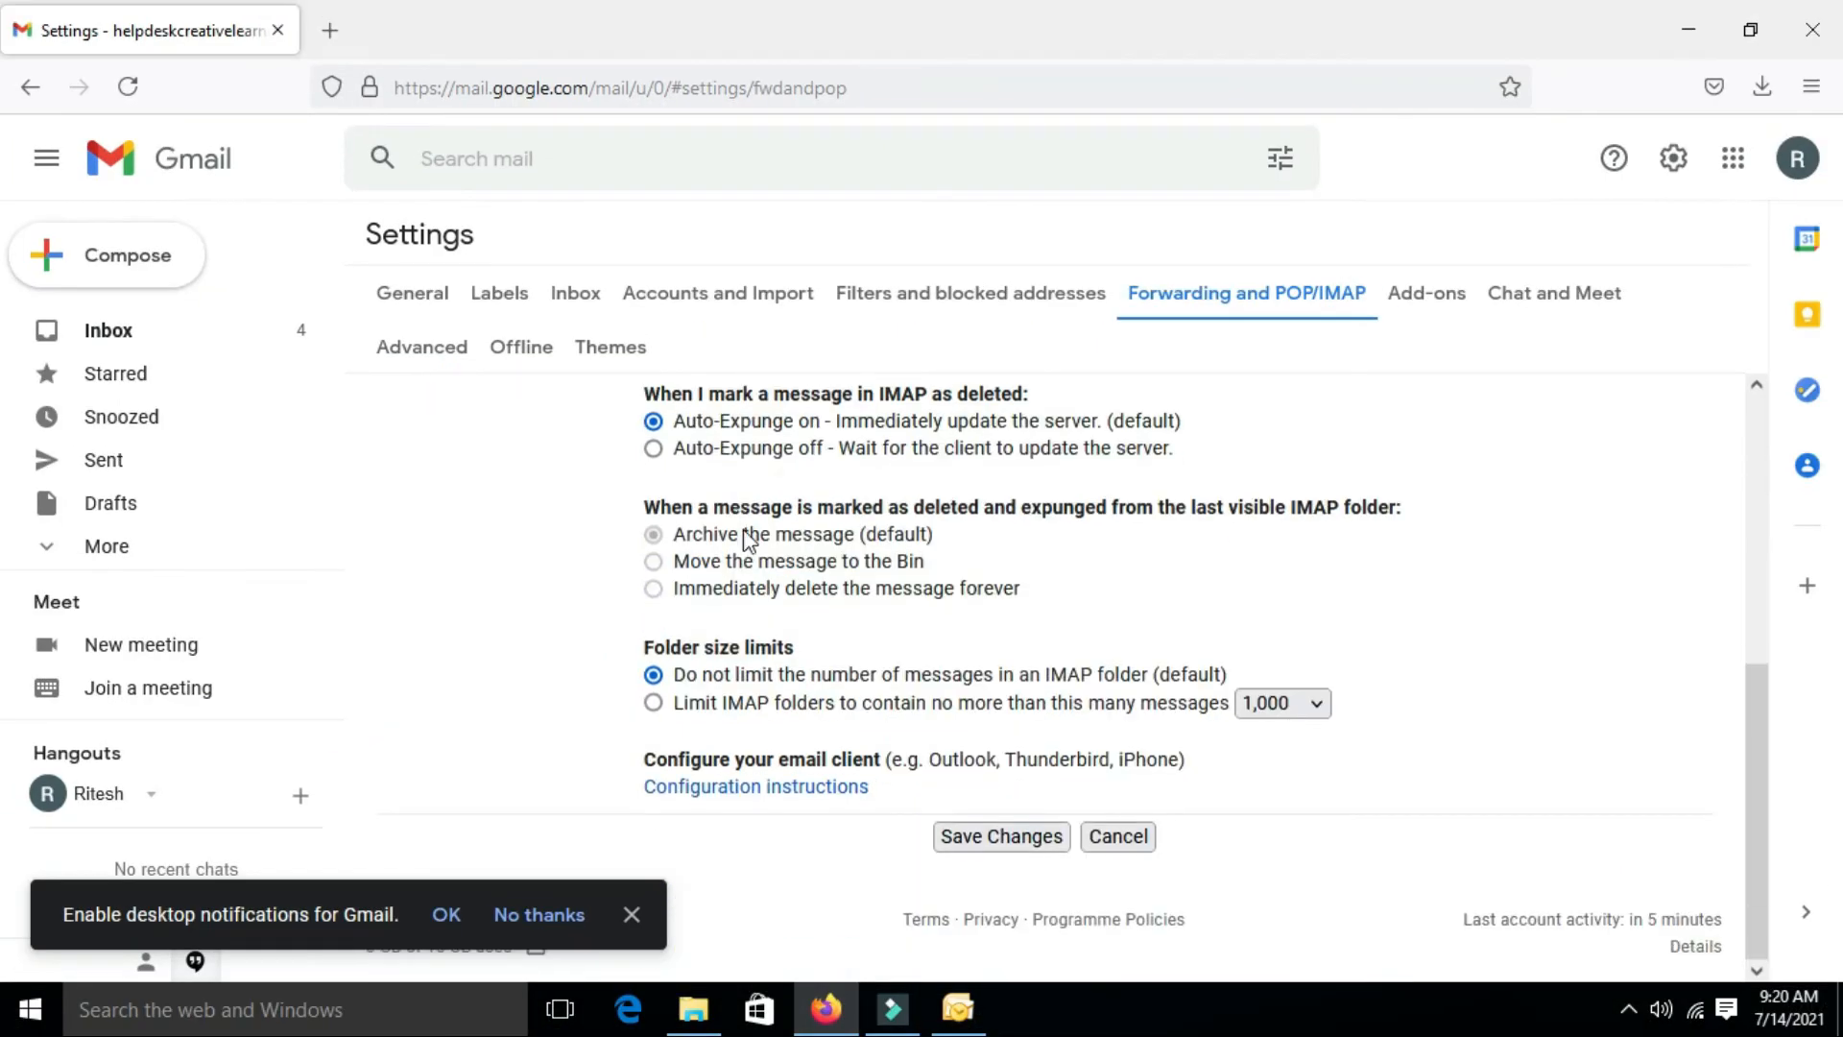
click(979, 850)
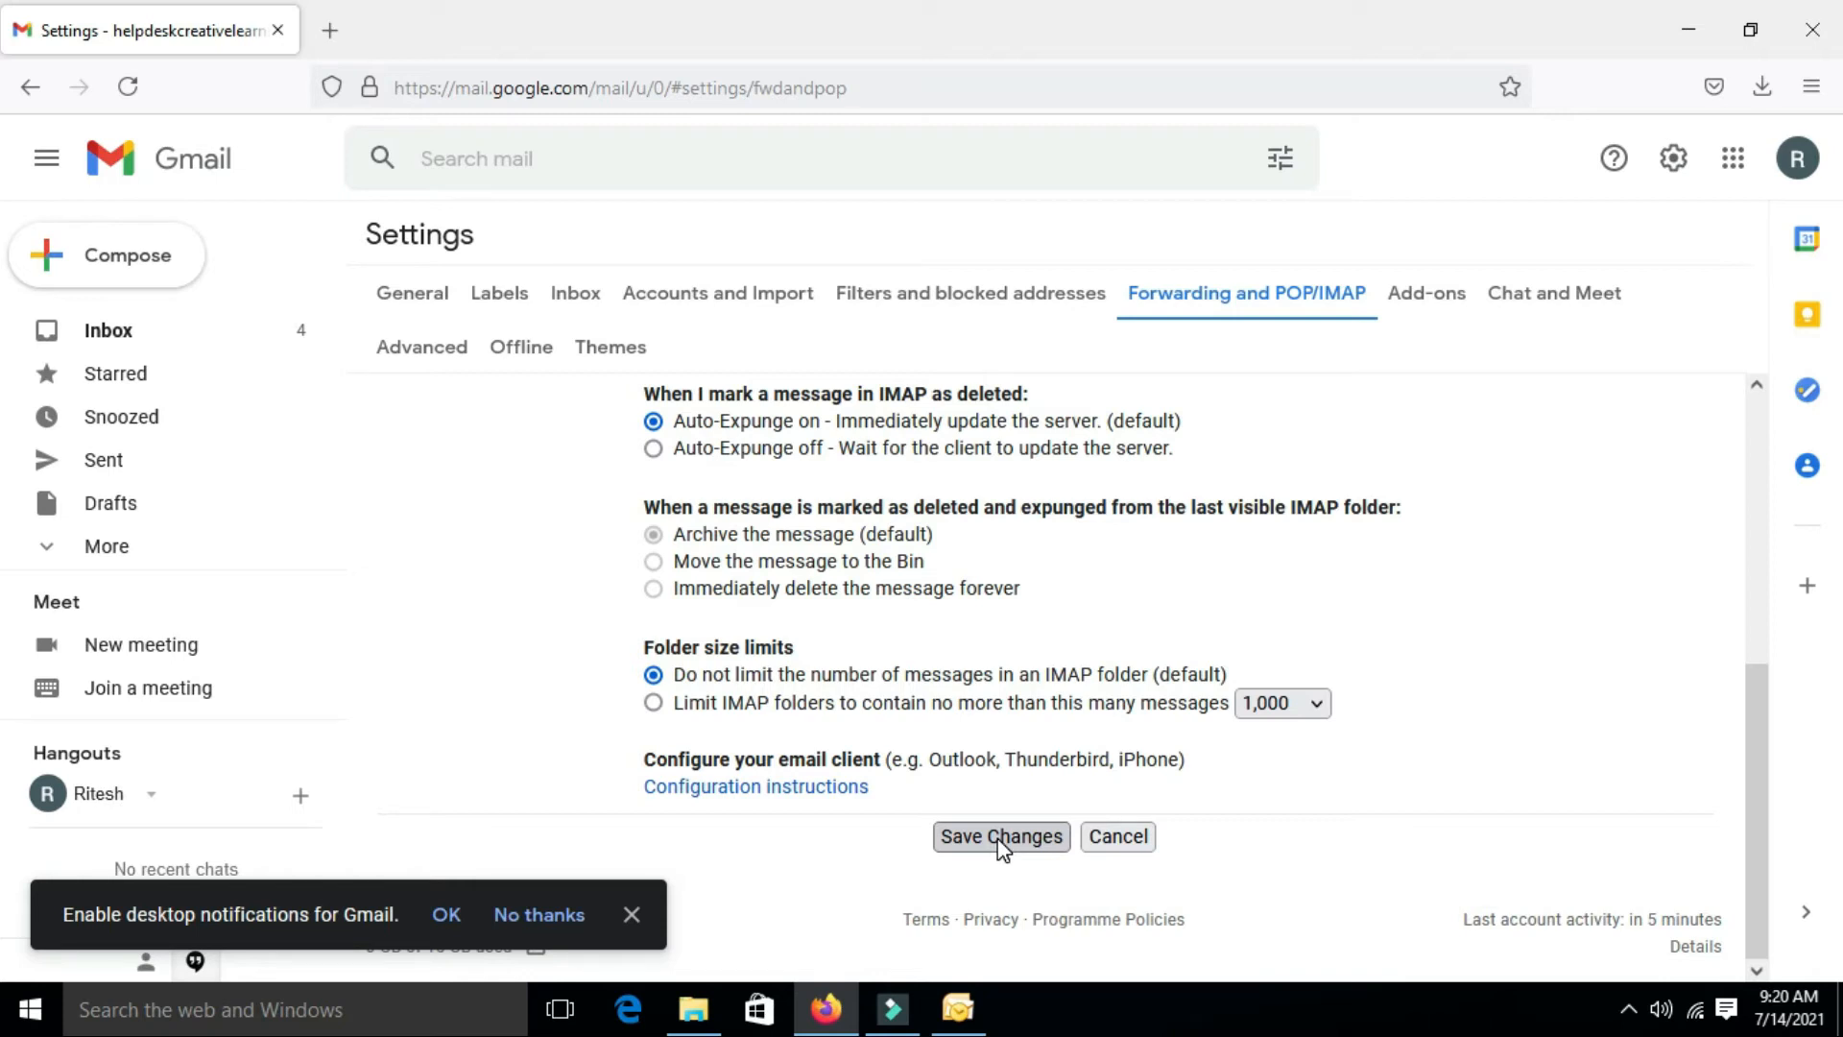
click(994, 848)
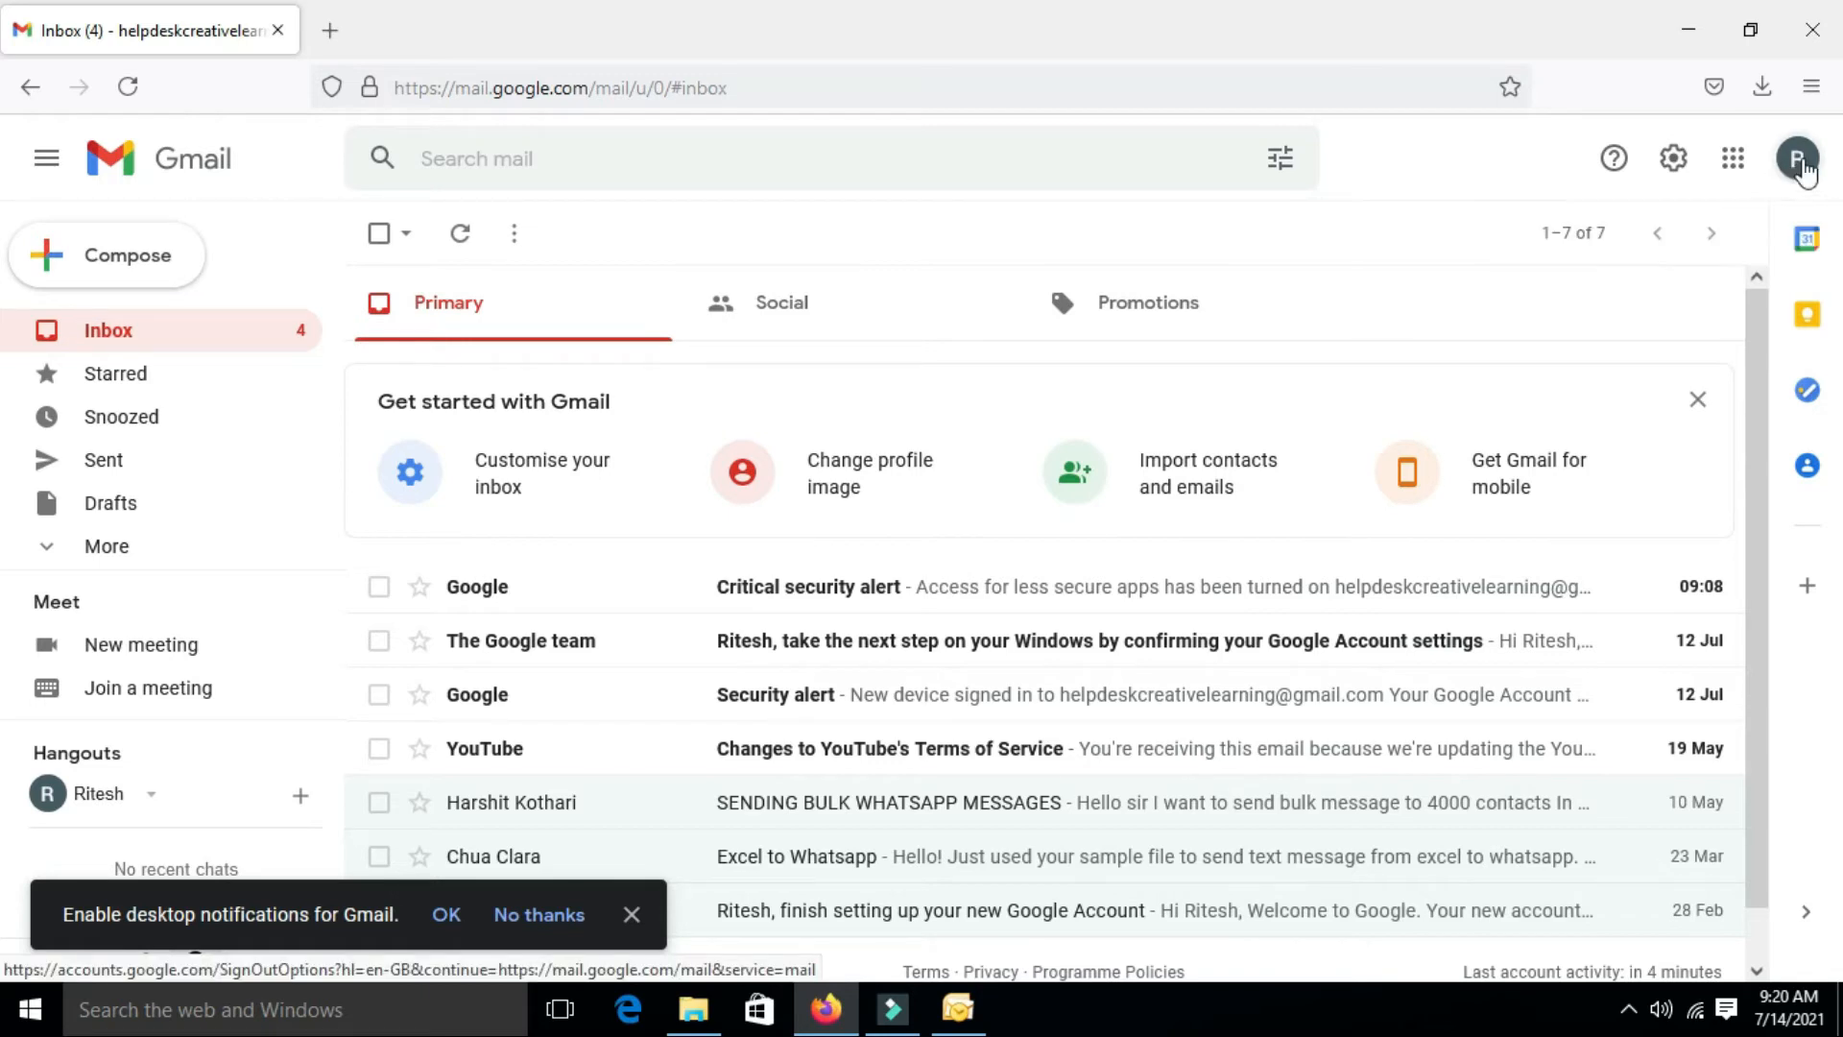
Open 'Manage your Google Account' from the profile avatar and go to its Security section
click(1800, 163)
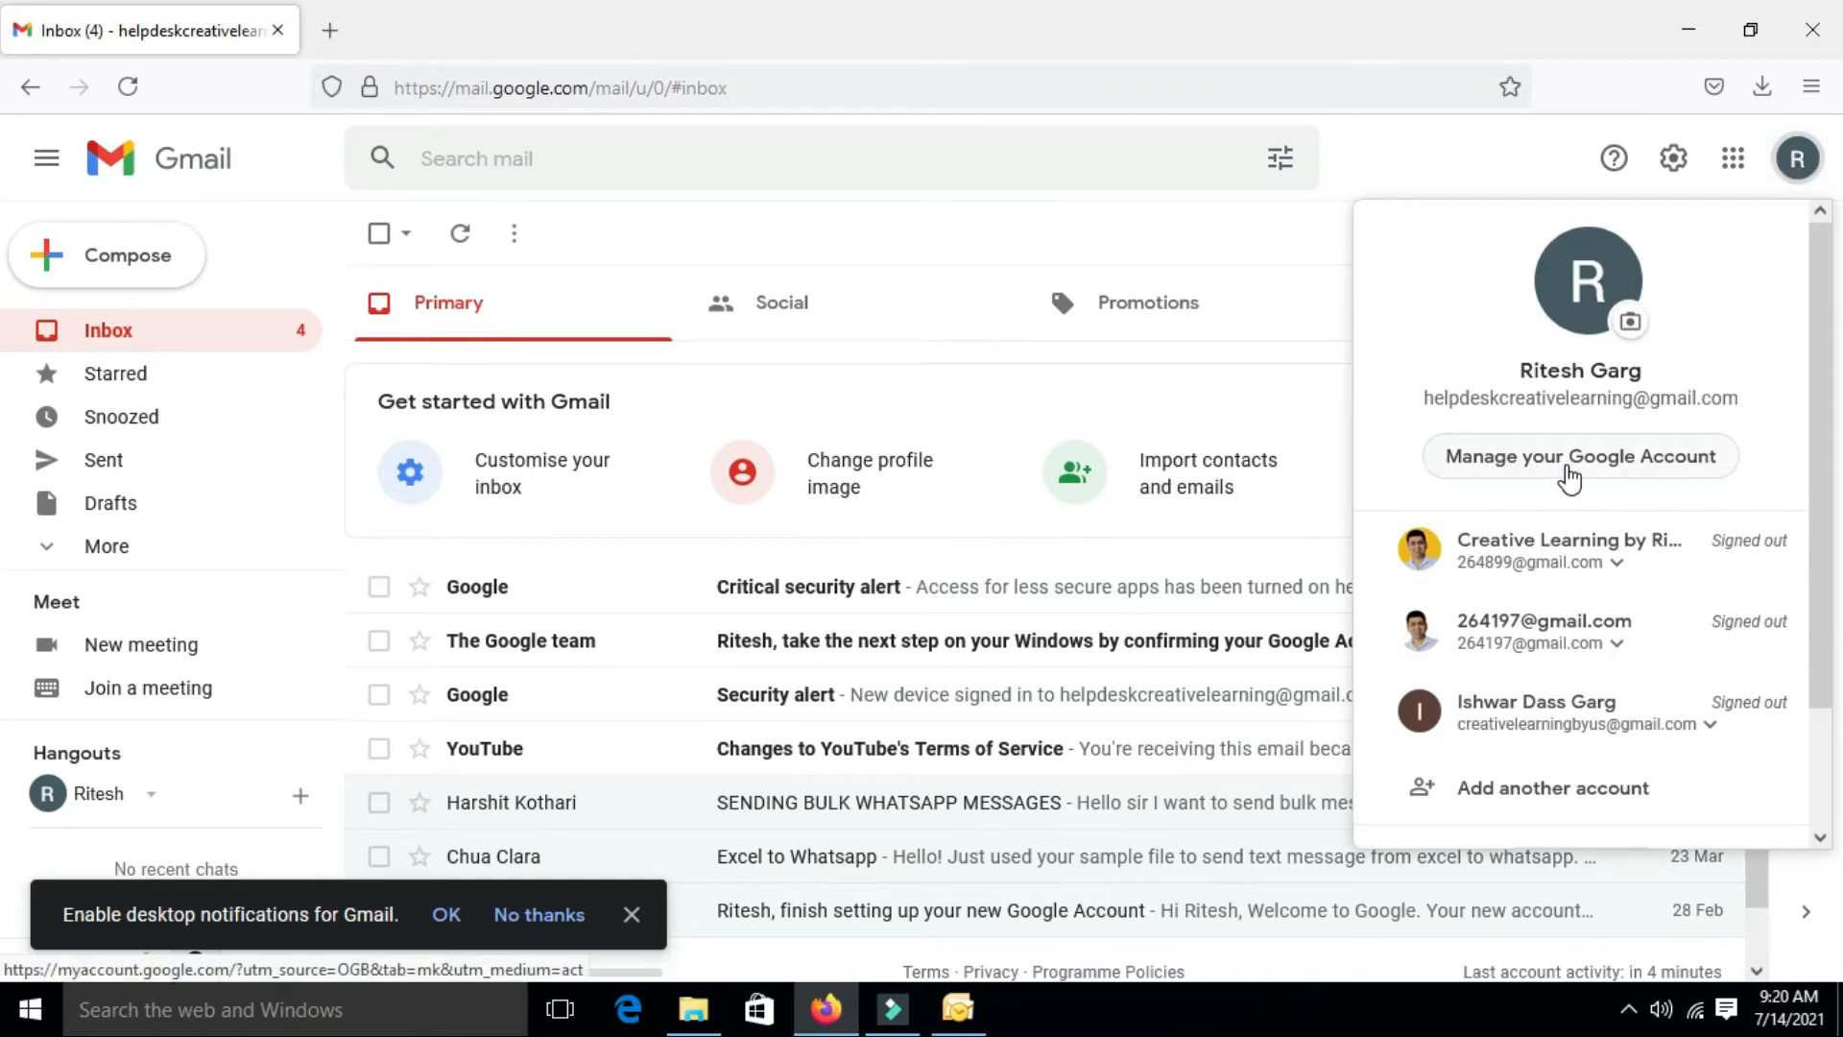
click(1570, 458)
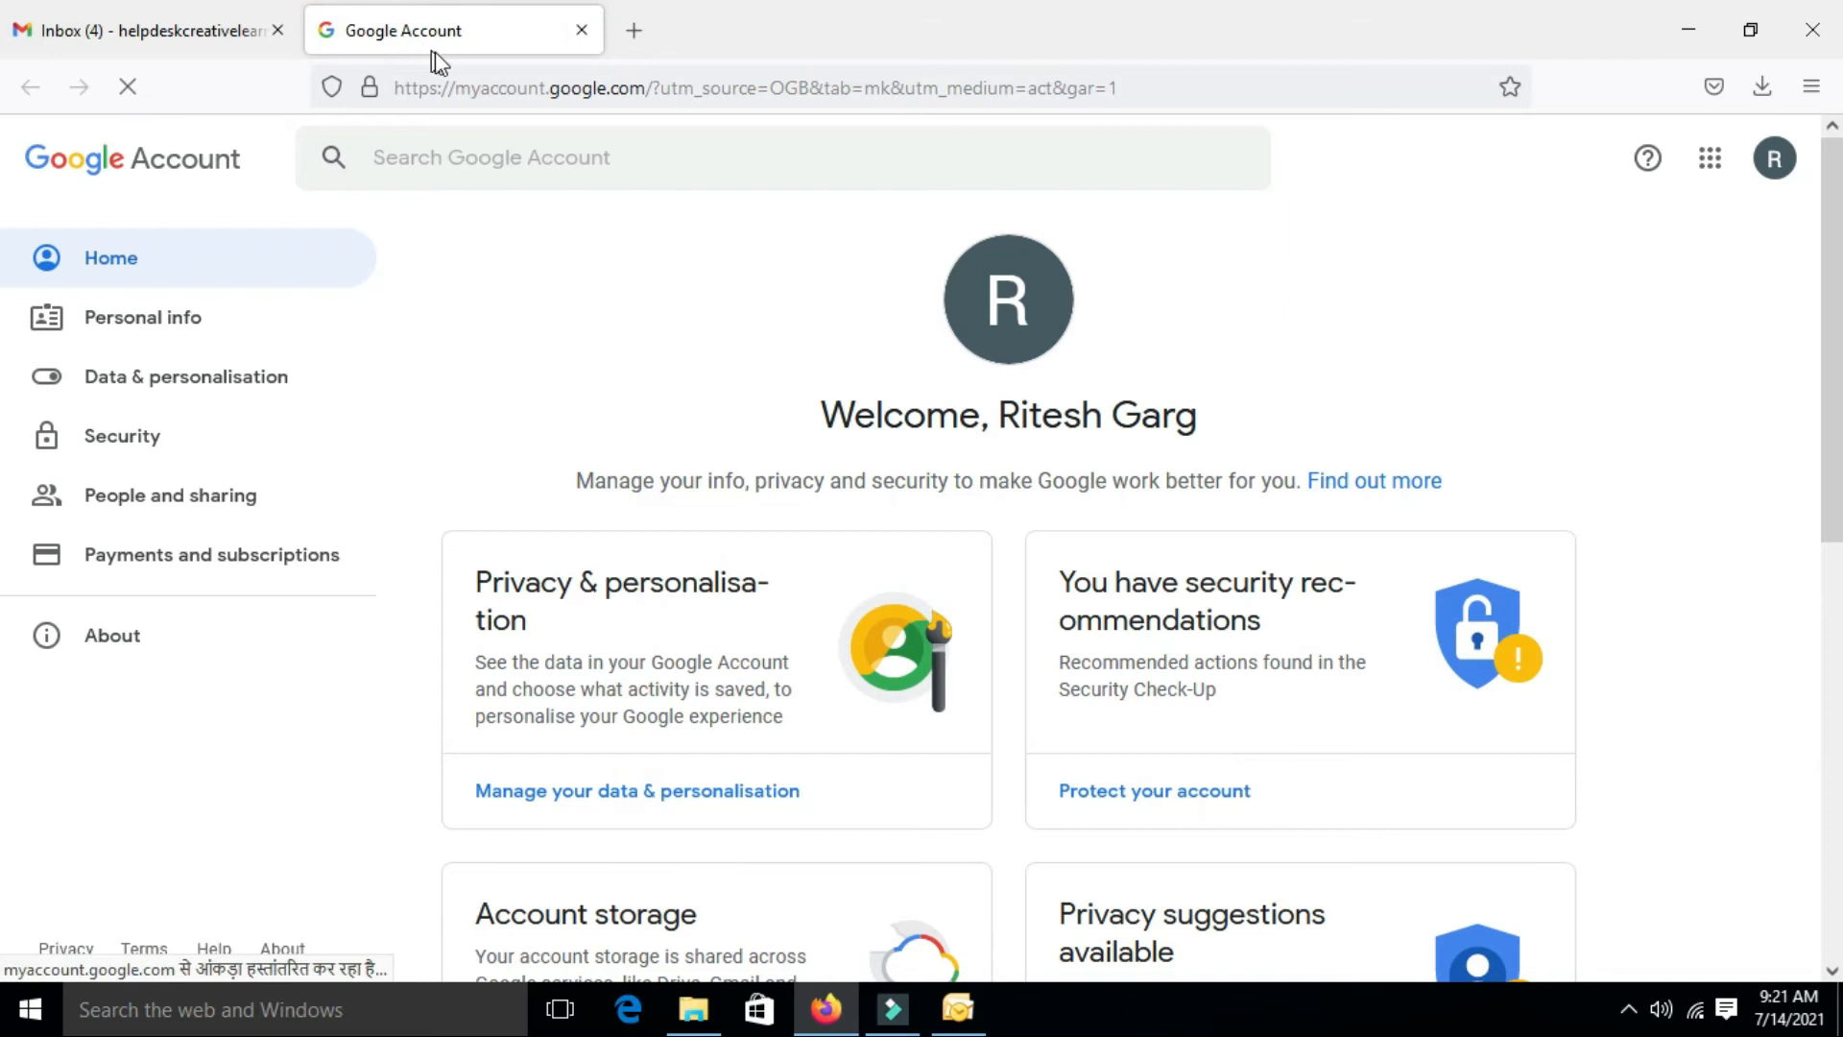
click(117, 440)
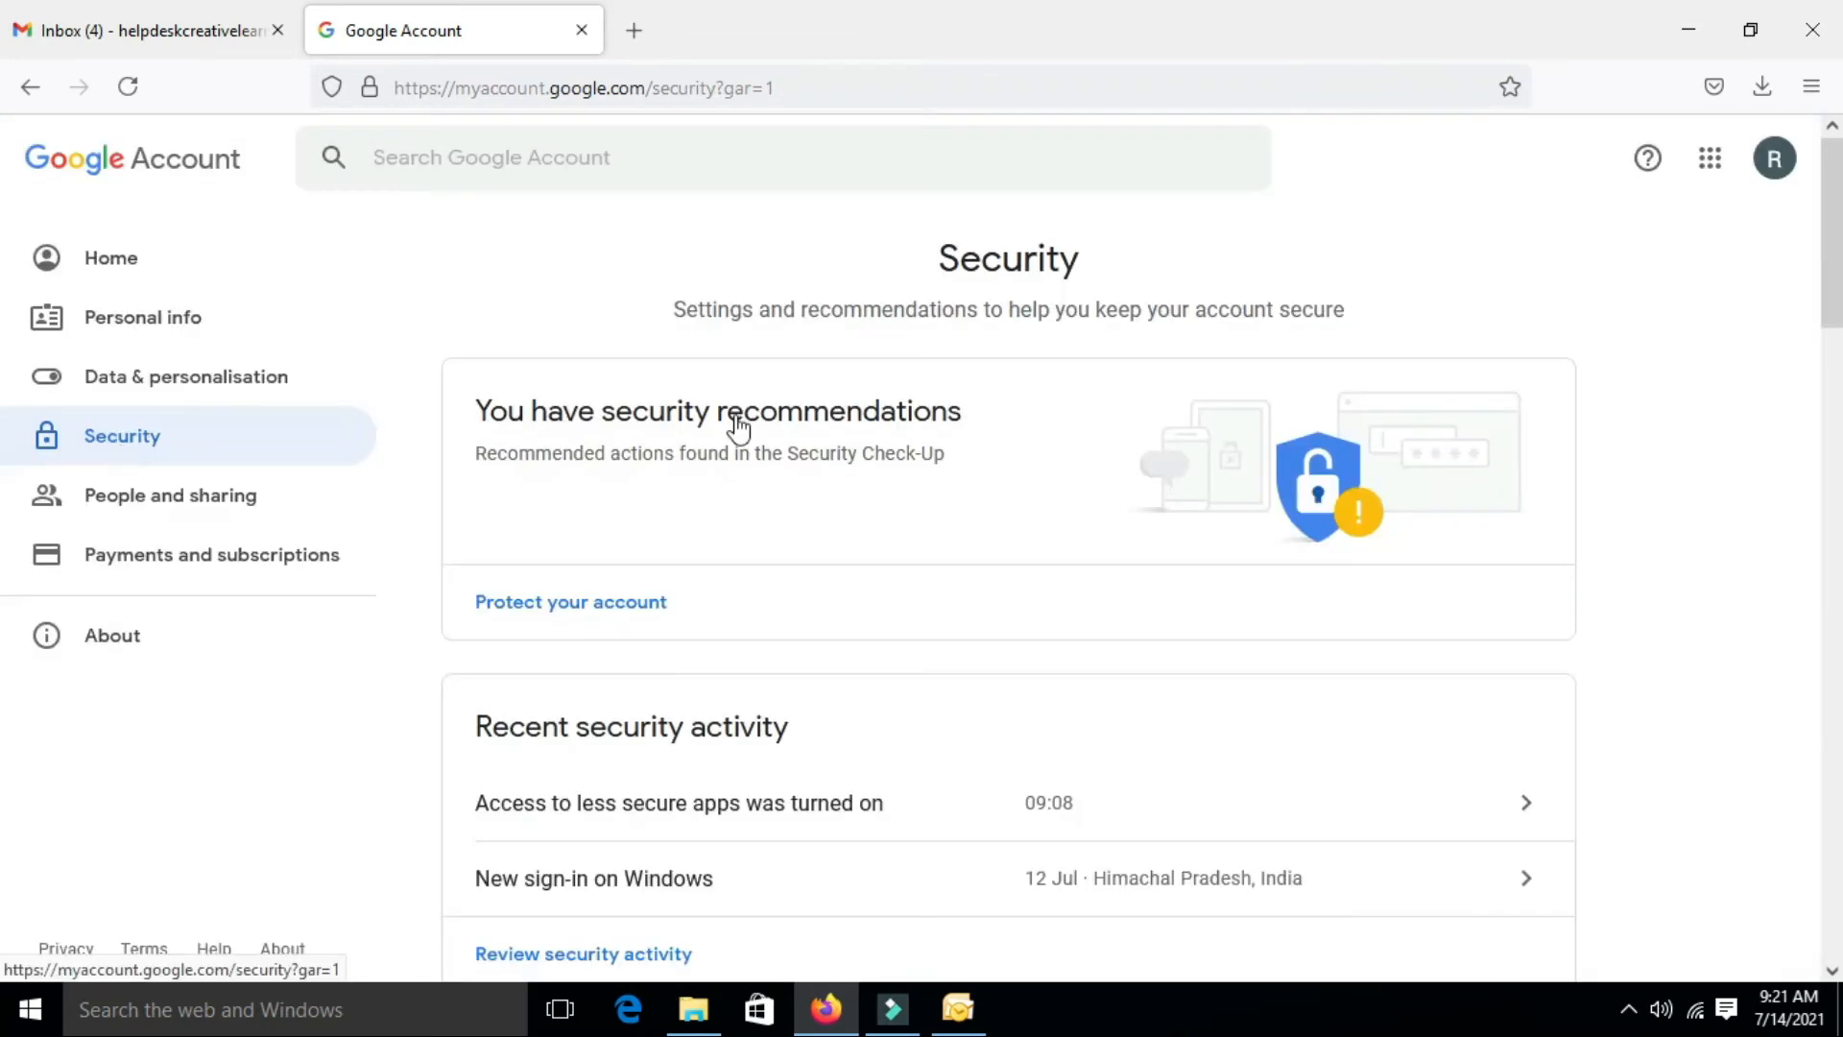
Check that 'Less secure app access' is ON, then close the Google Account tab
scroll(768, 456, down, 10)
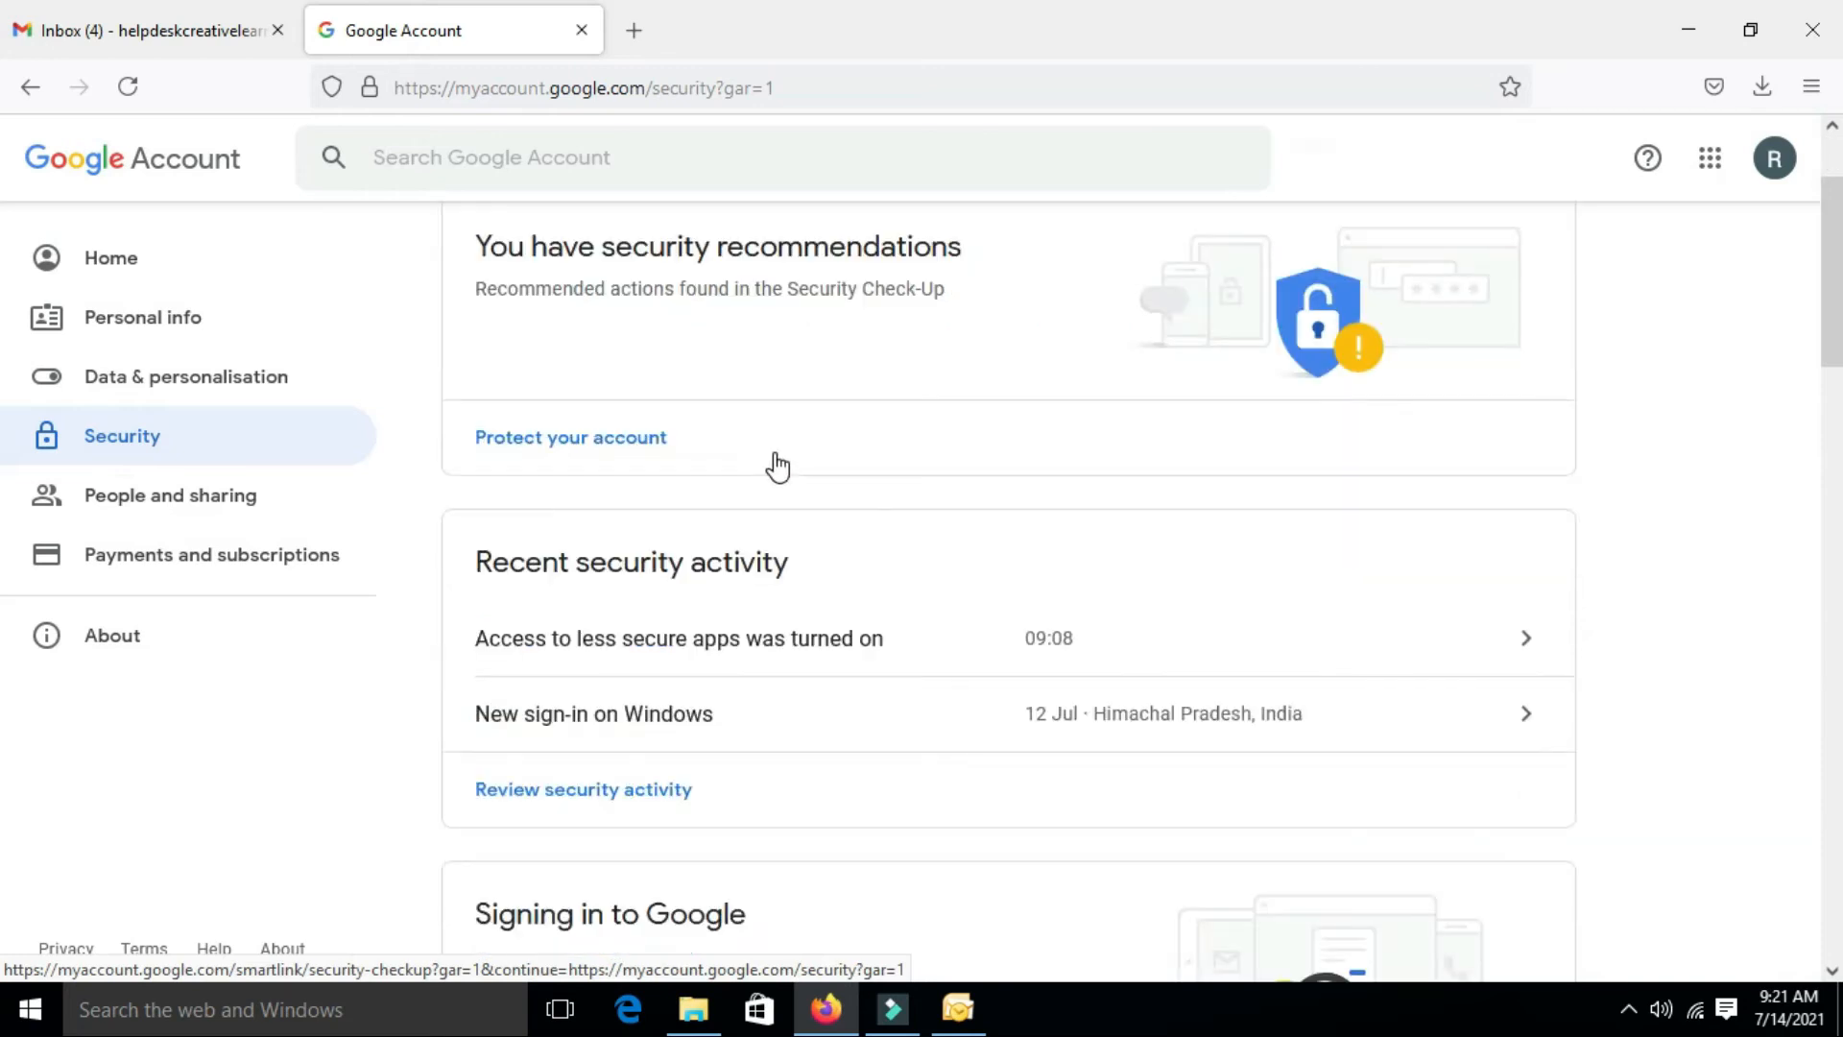
scroll(768, 471, down, 4)
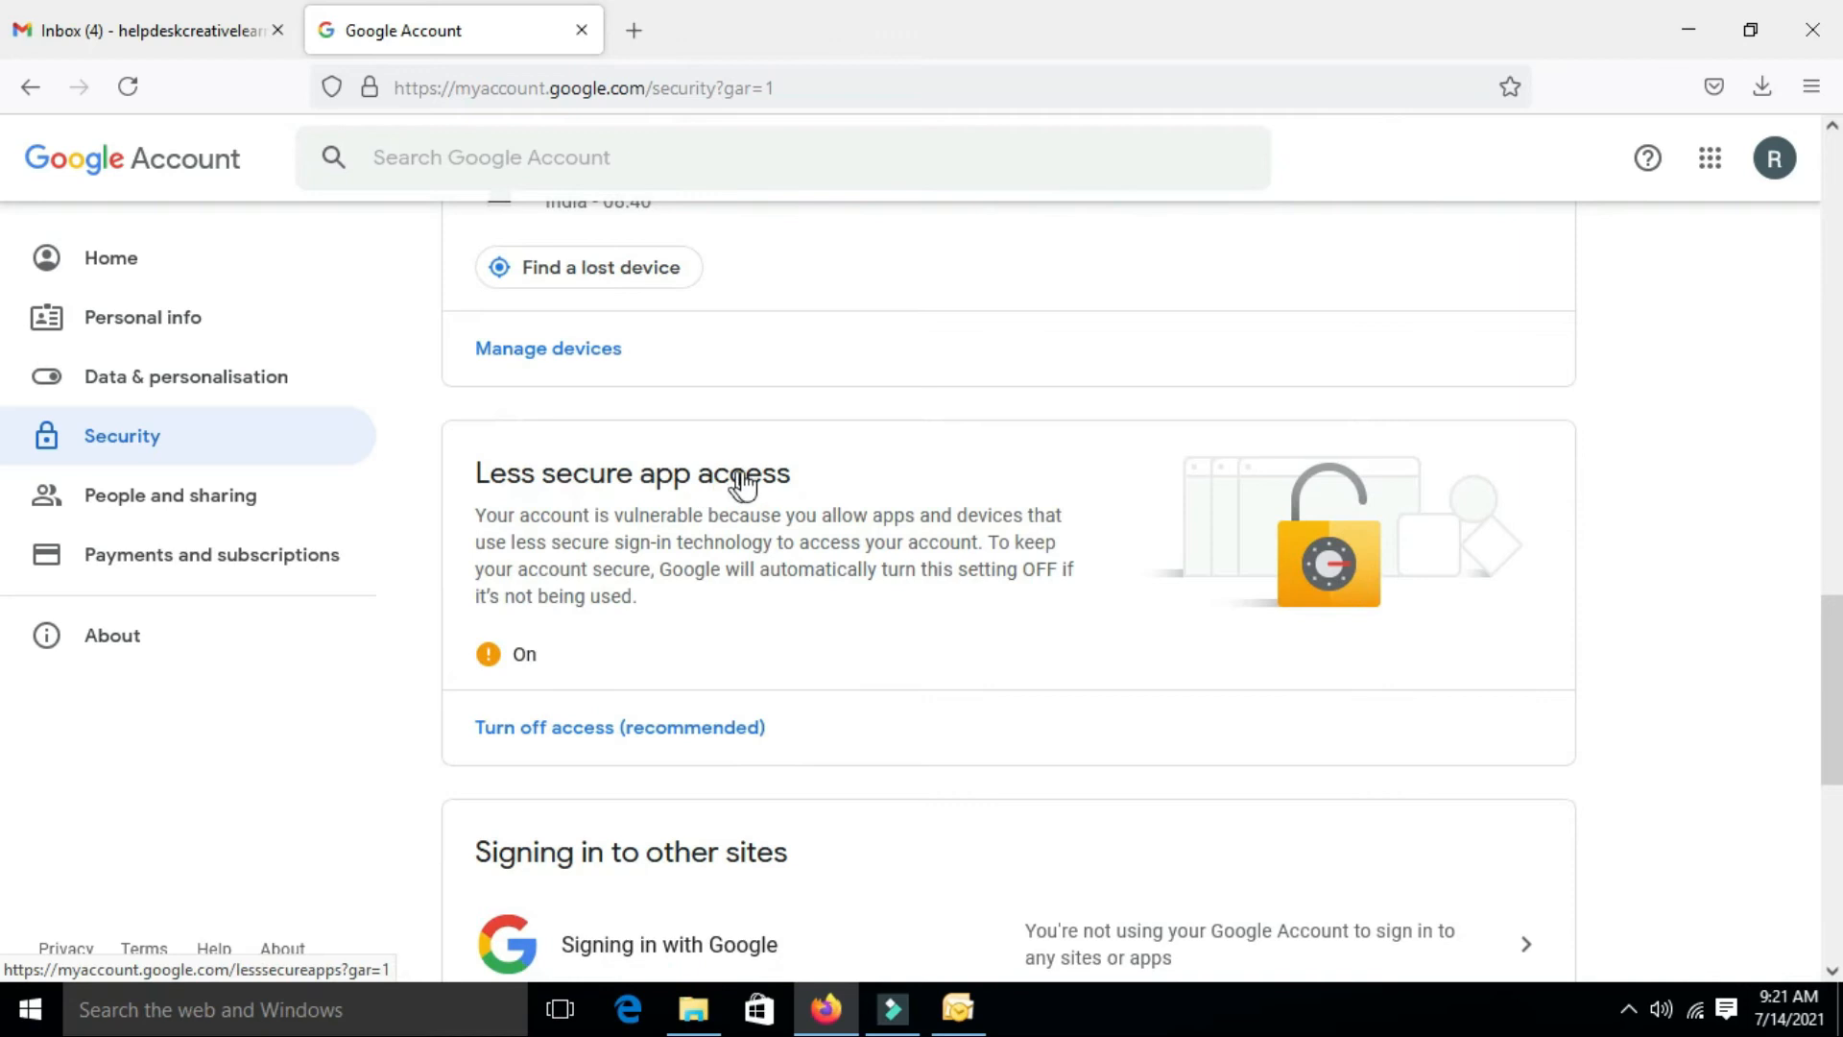
scroll(669, 470, down, 2)
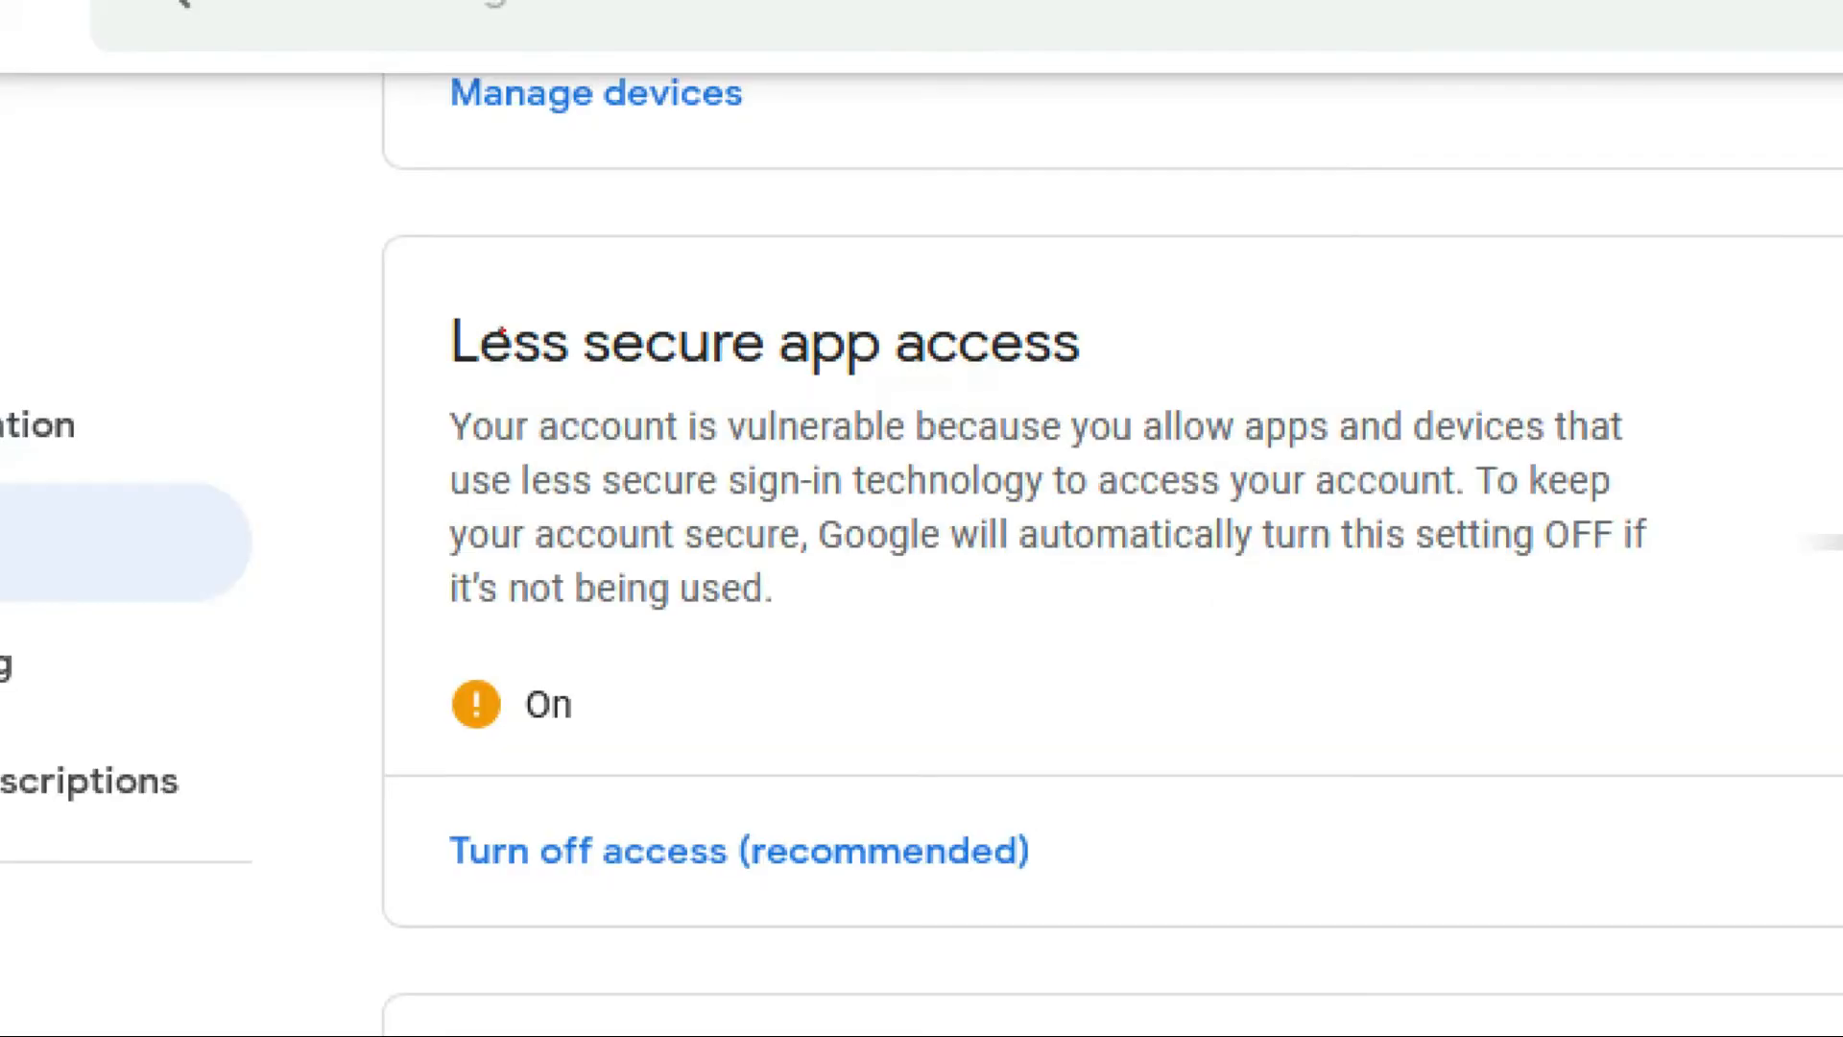
drag(391, 297, 1156, 701)
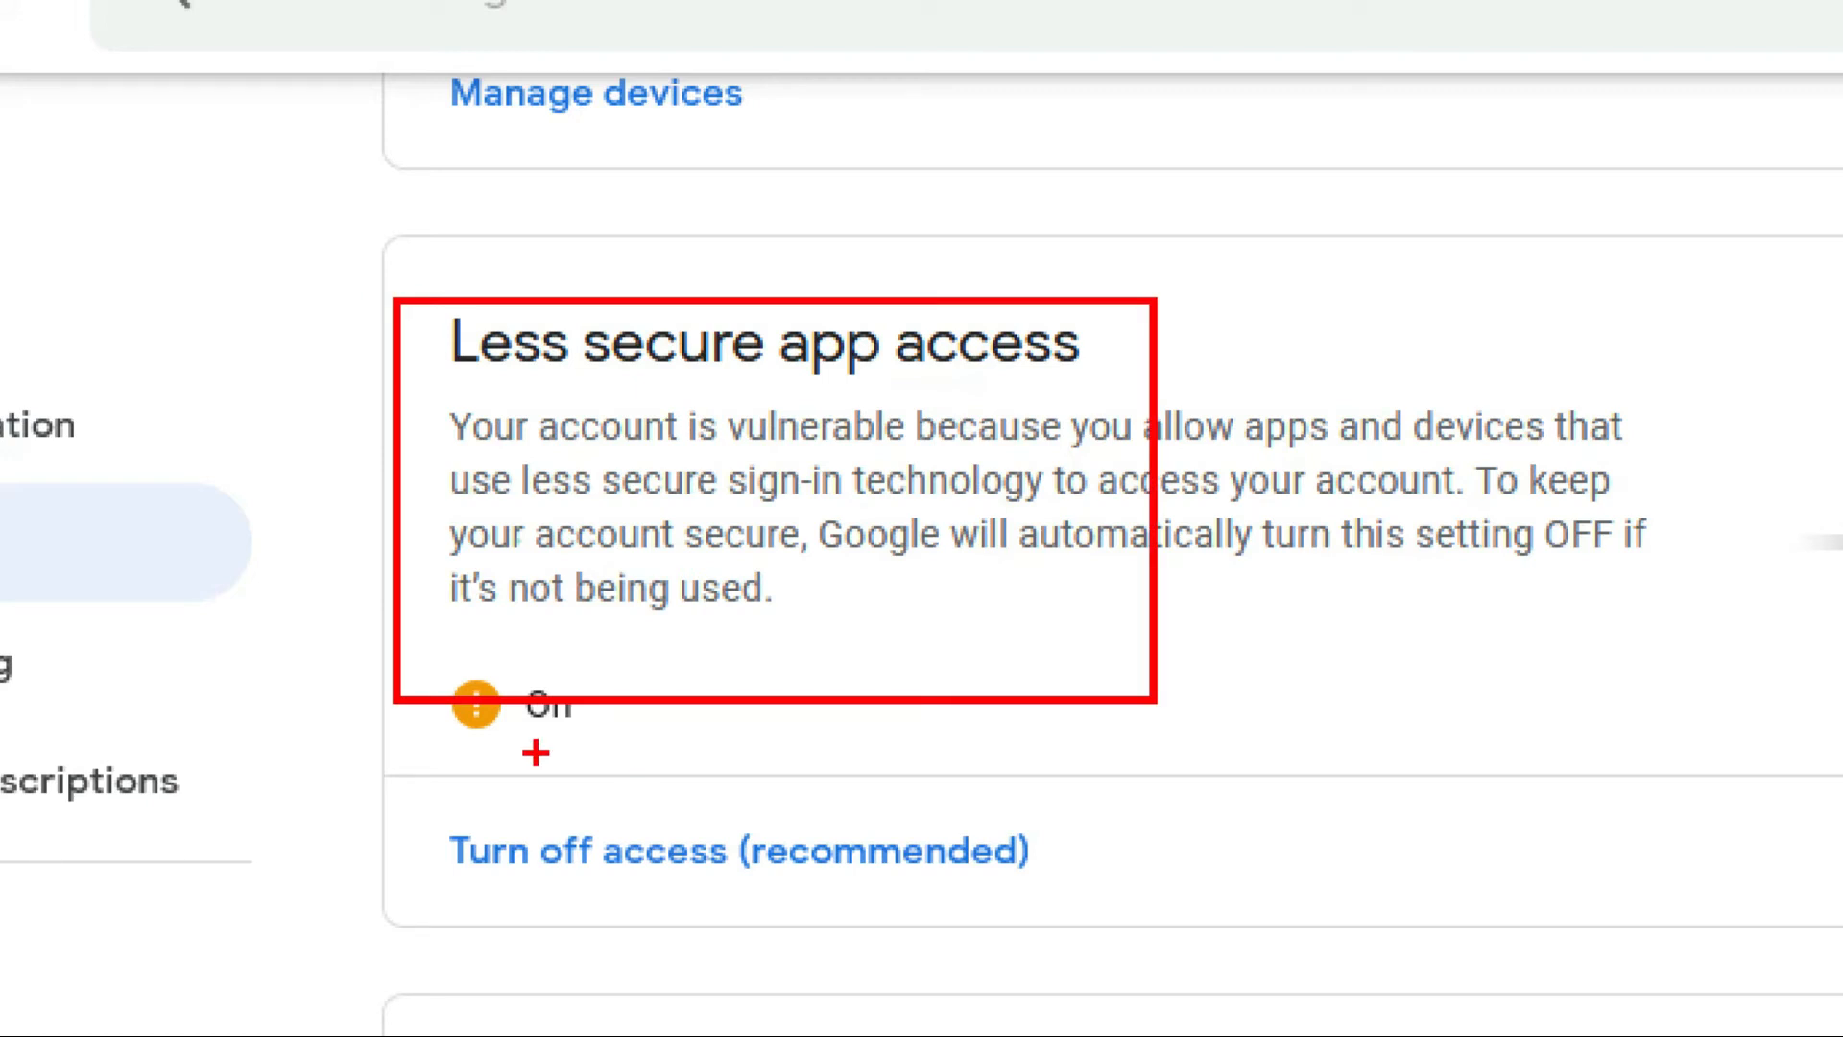
drag(662, 748, 336, 603)
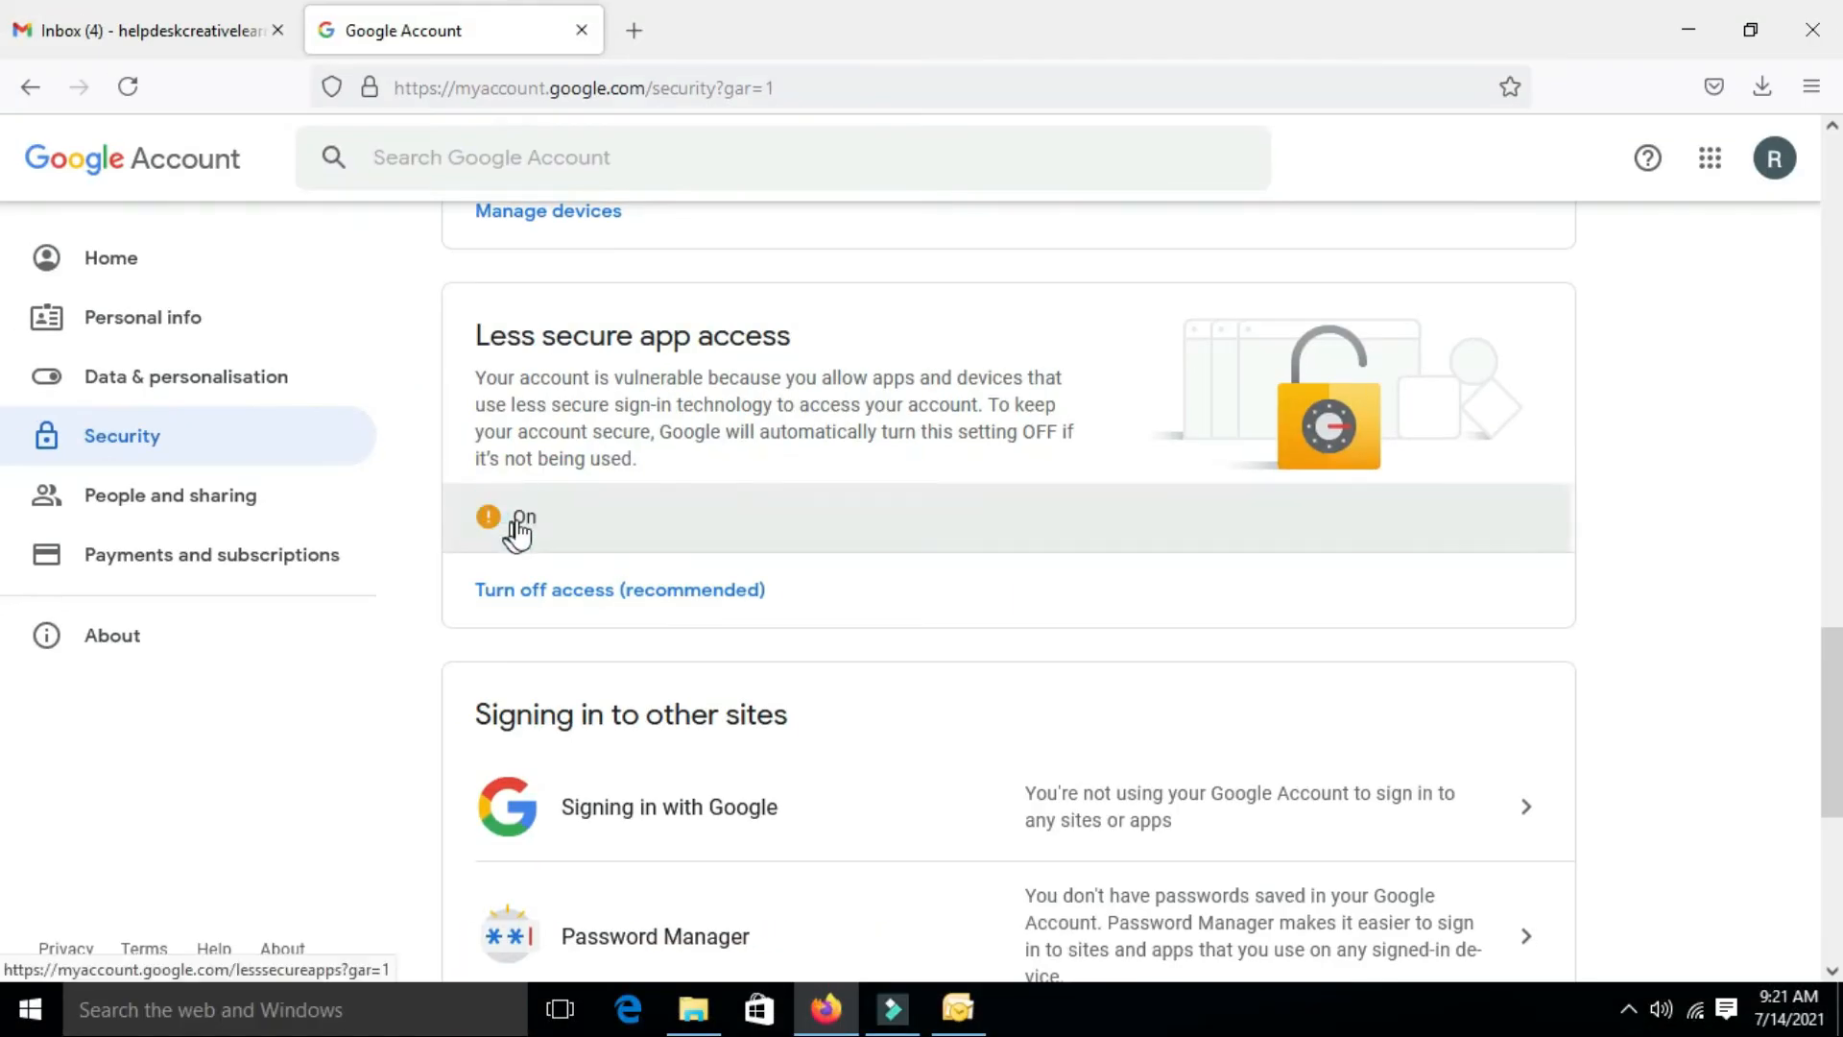
click(518, 528)
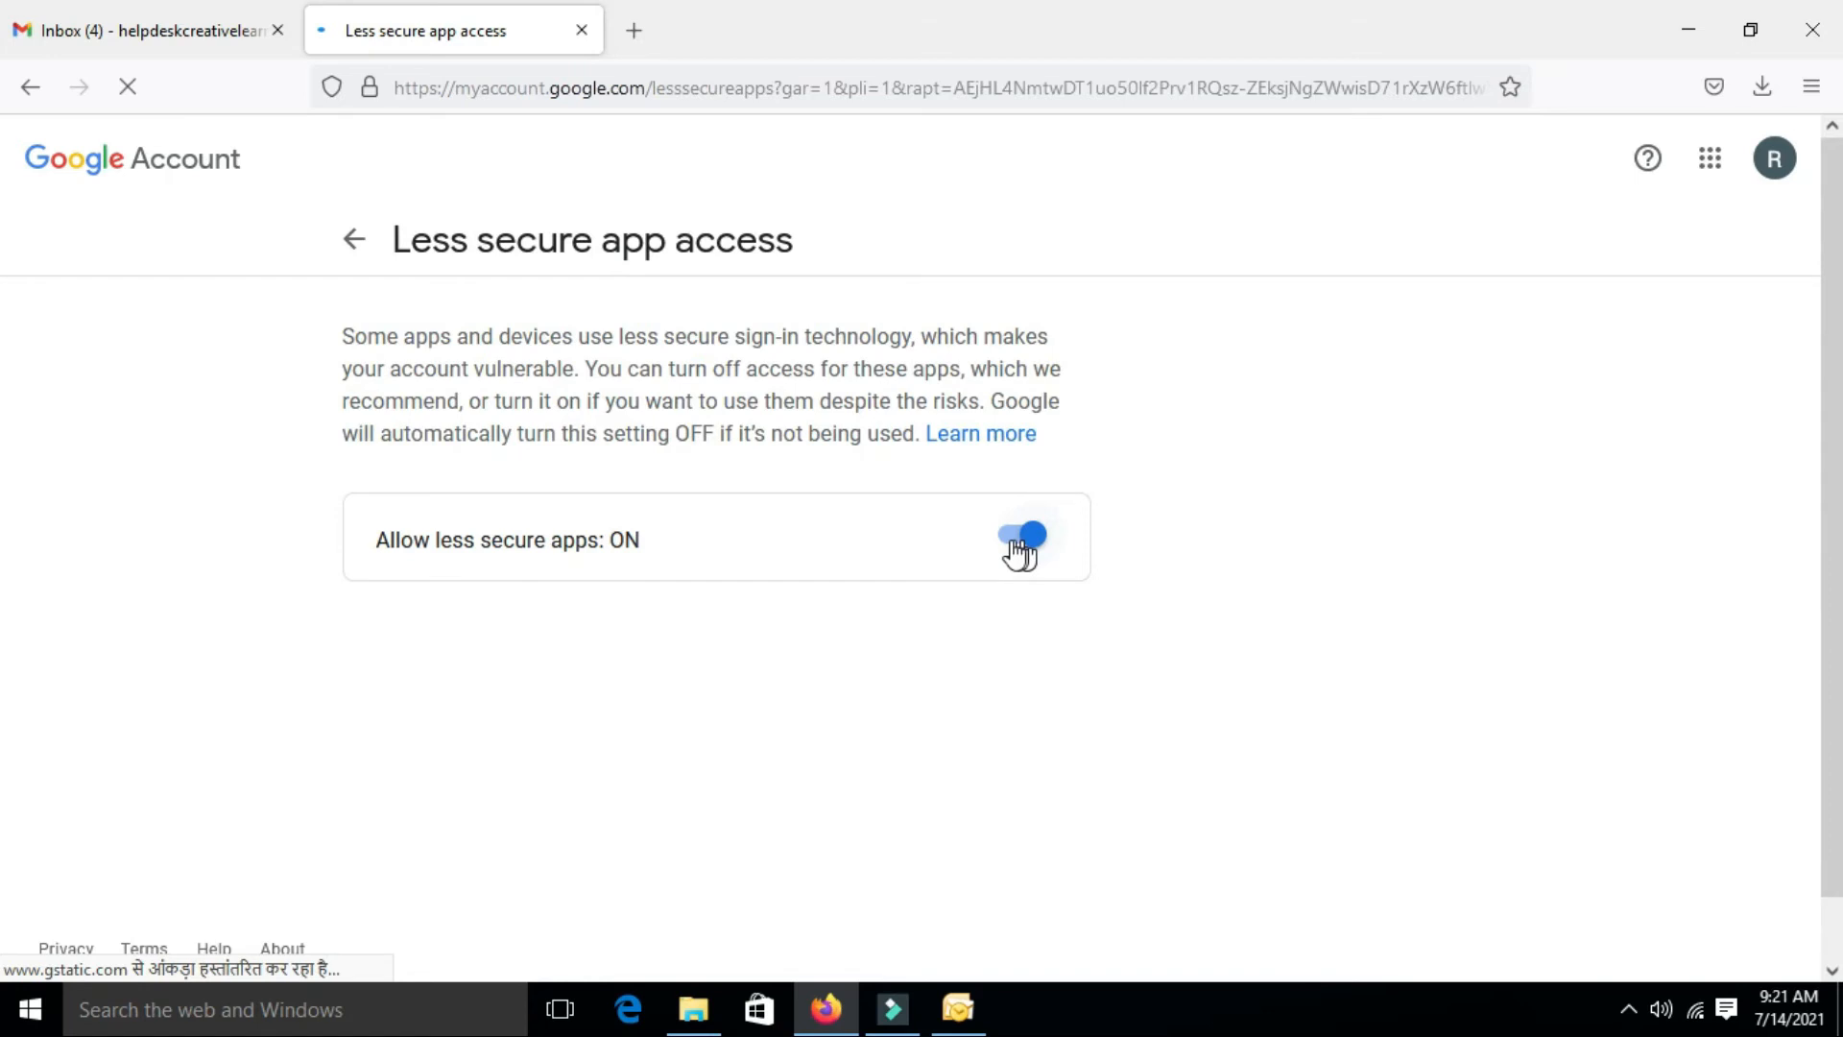
click(587, 34)
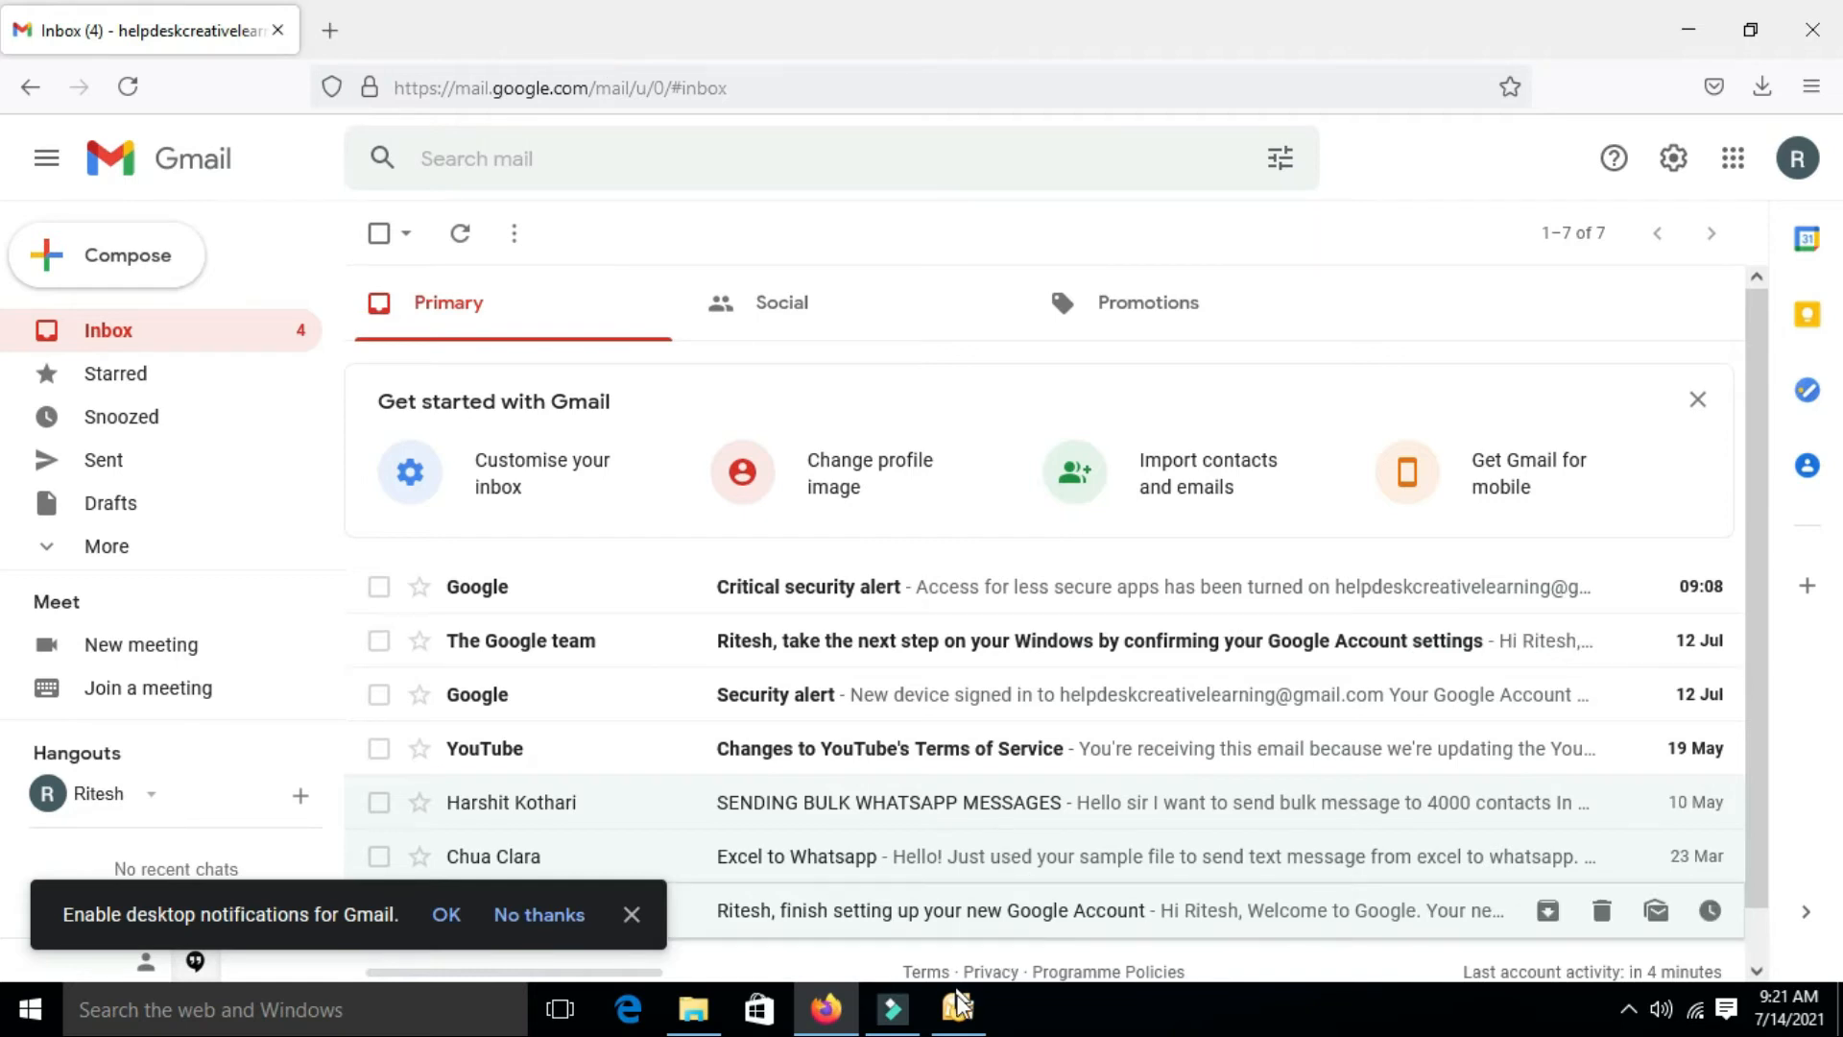
Bring Outlook's Add New E-mail Account dialog back to the front from the taskbar
click(960, 1019)
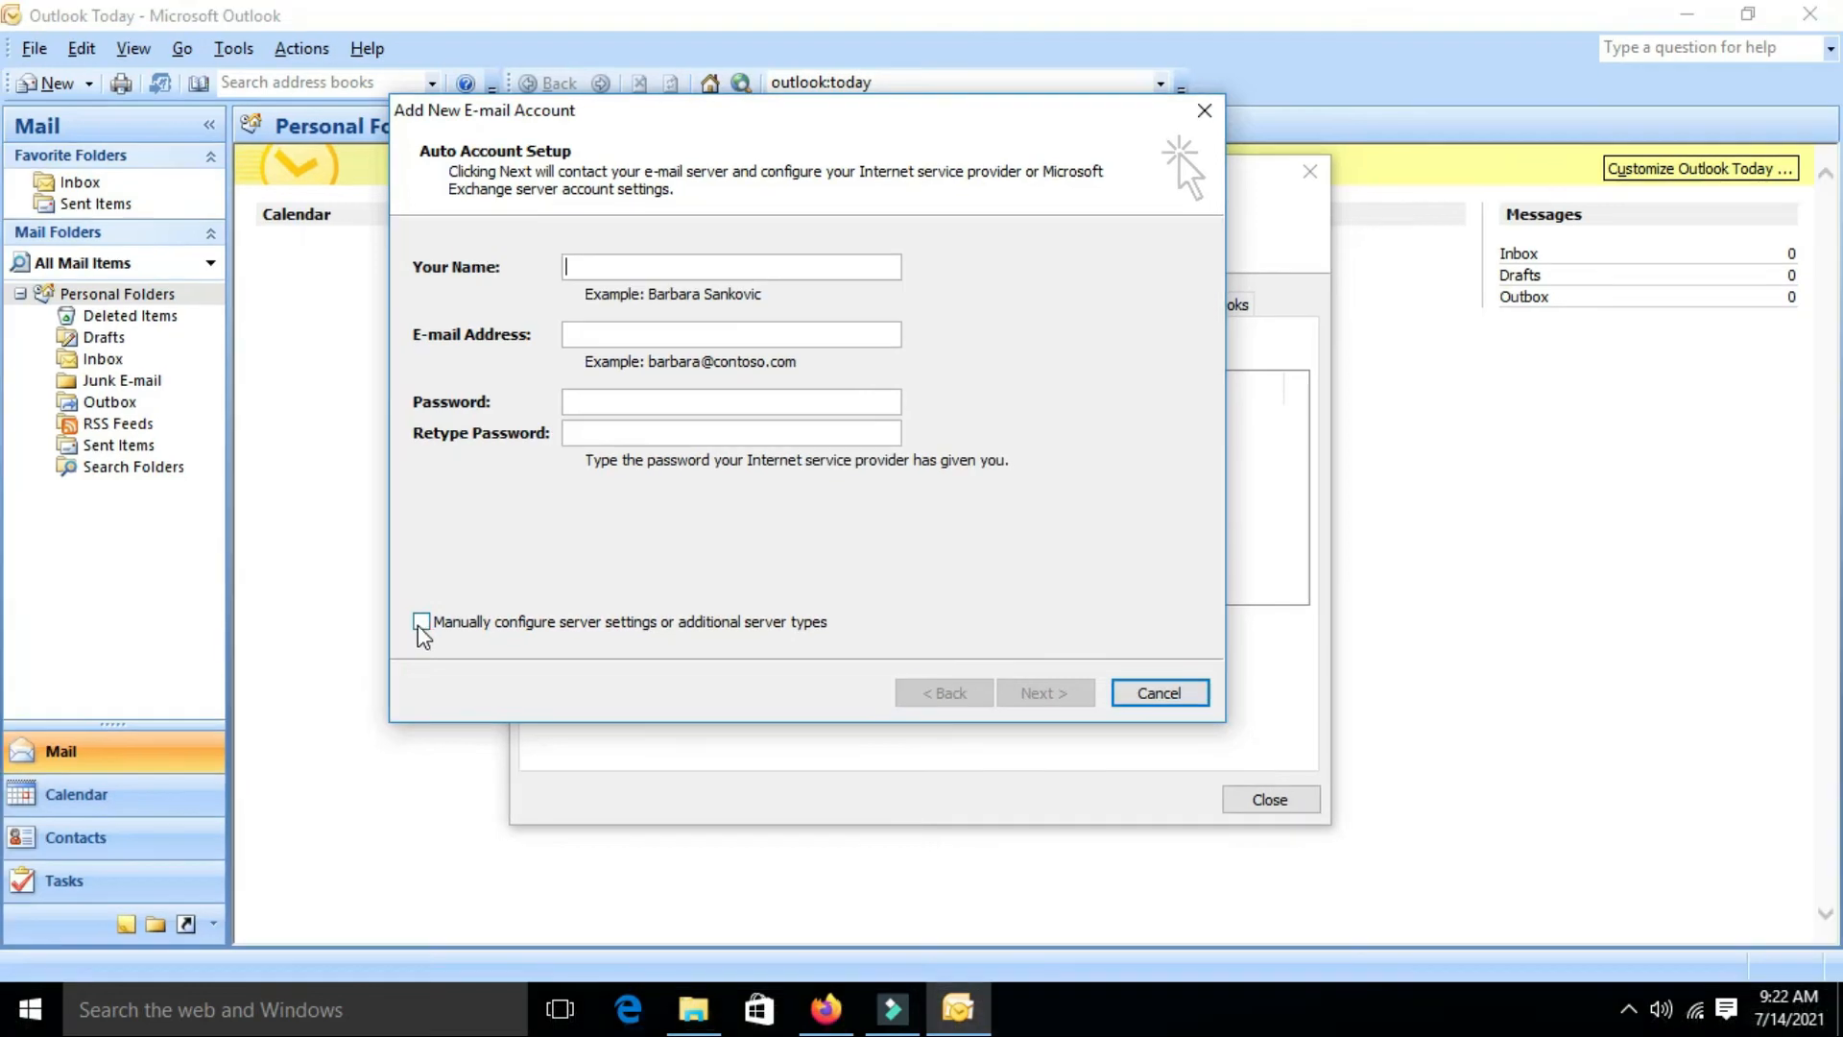
Tick 'Manually configure server settings or additional server types' and continue
click(411, 604)
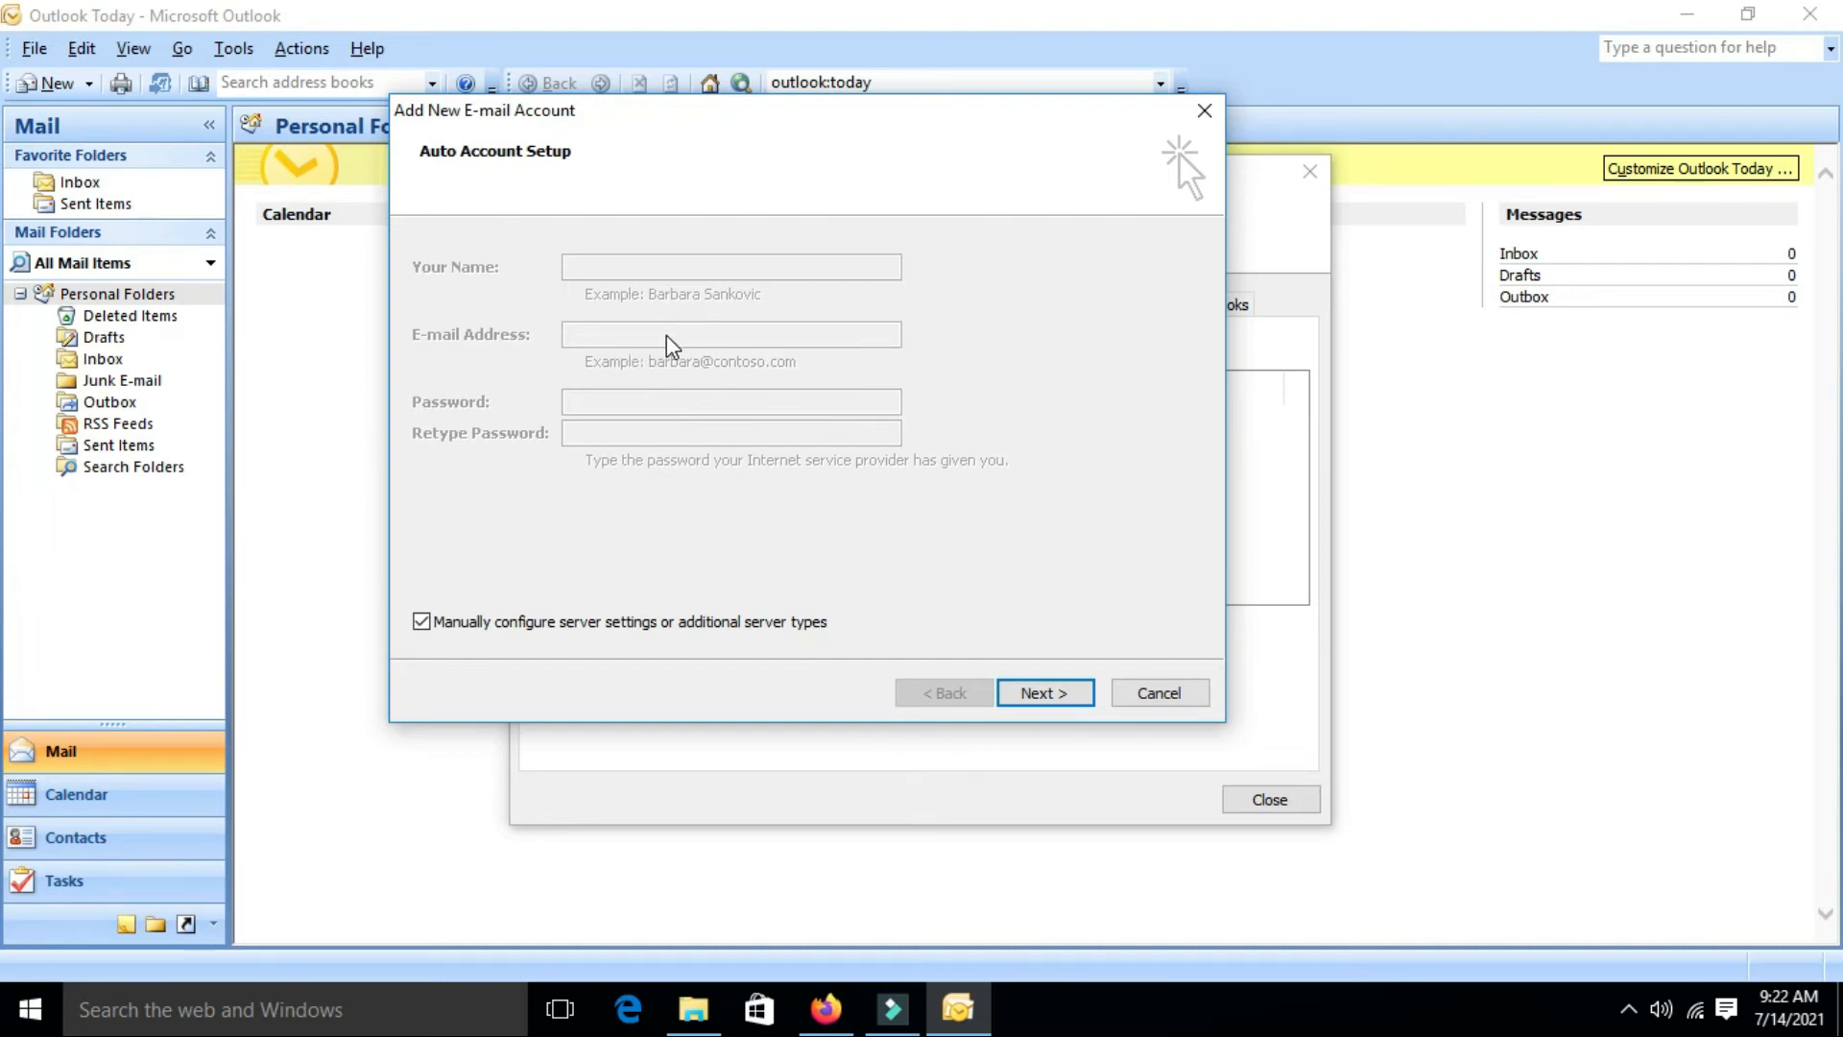
click(1022, 695)
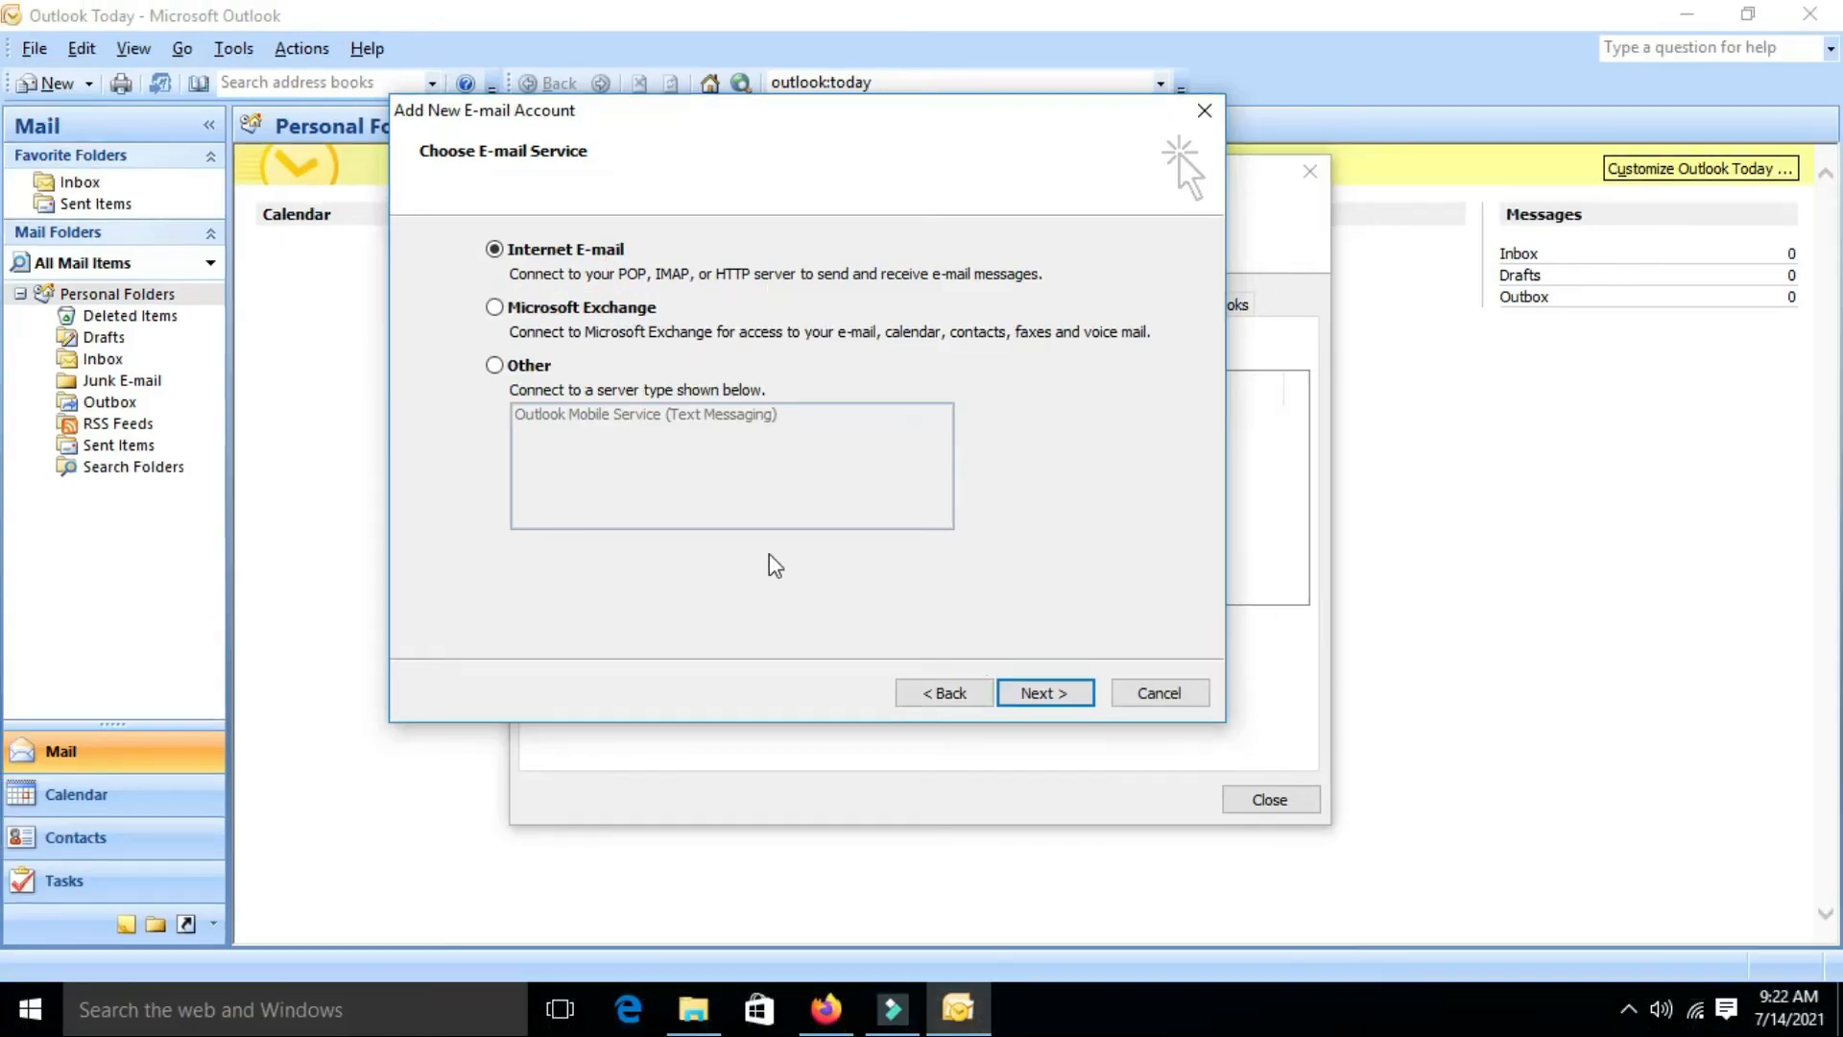
Choose Internet E-mail, enter the account holder's name and Gmail address, and set Account Type to IMAP
click(1032, 696)
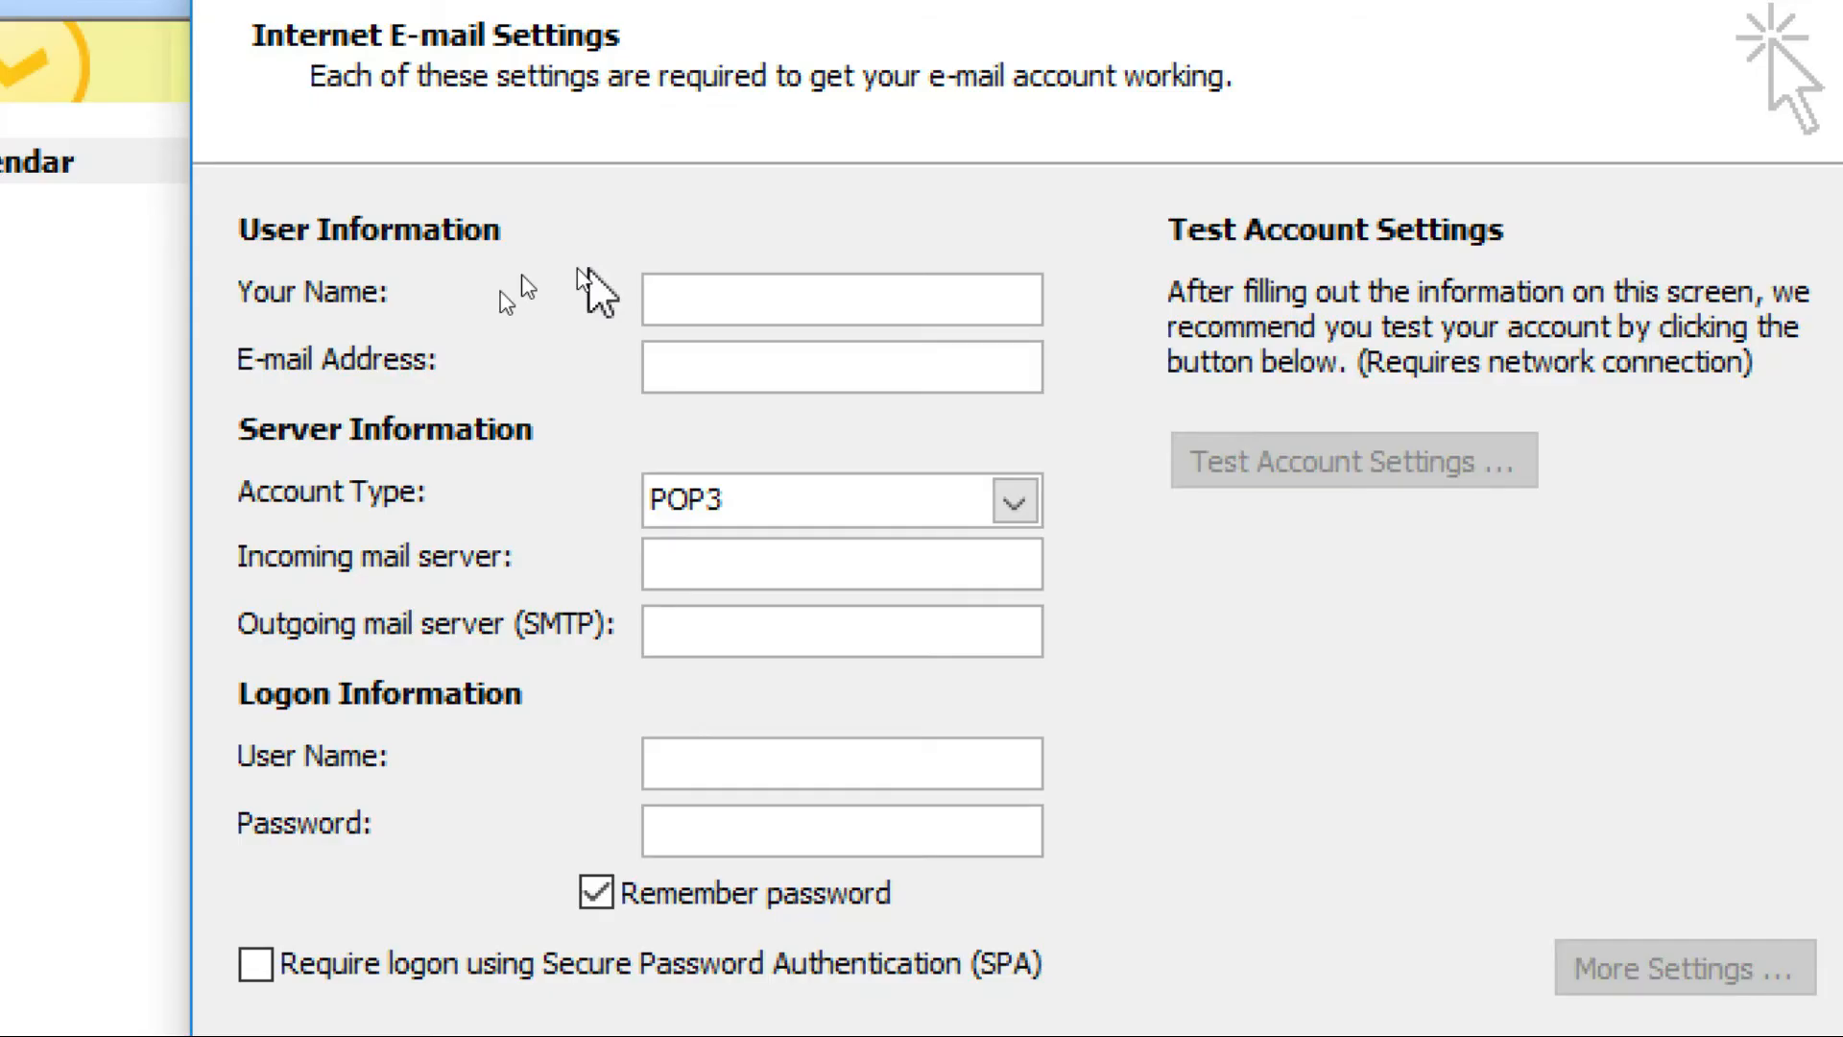
click(669, 279)
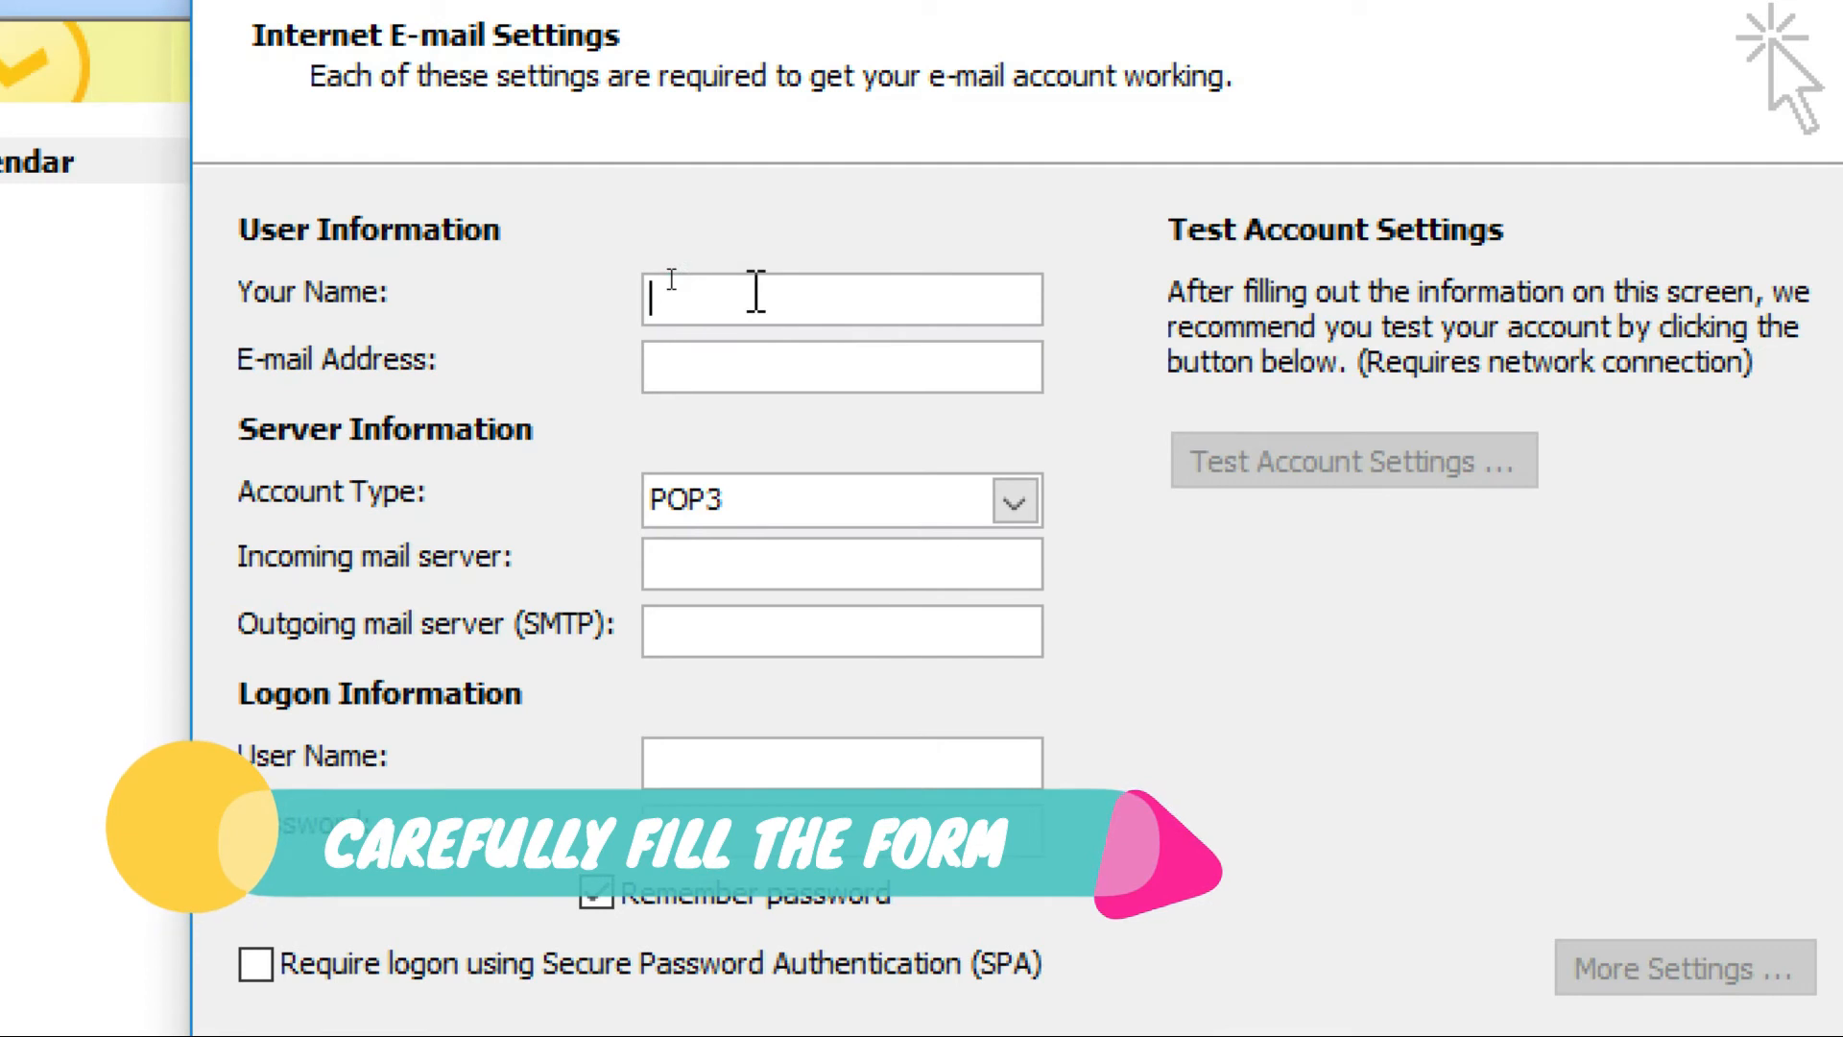
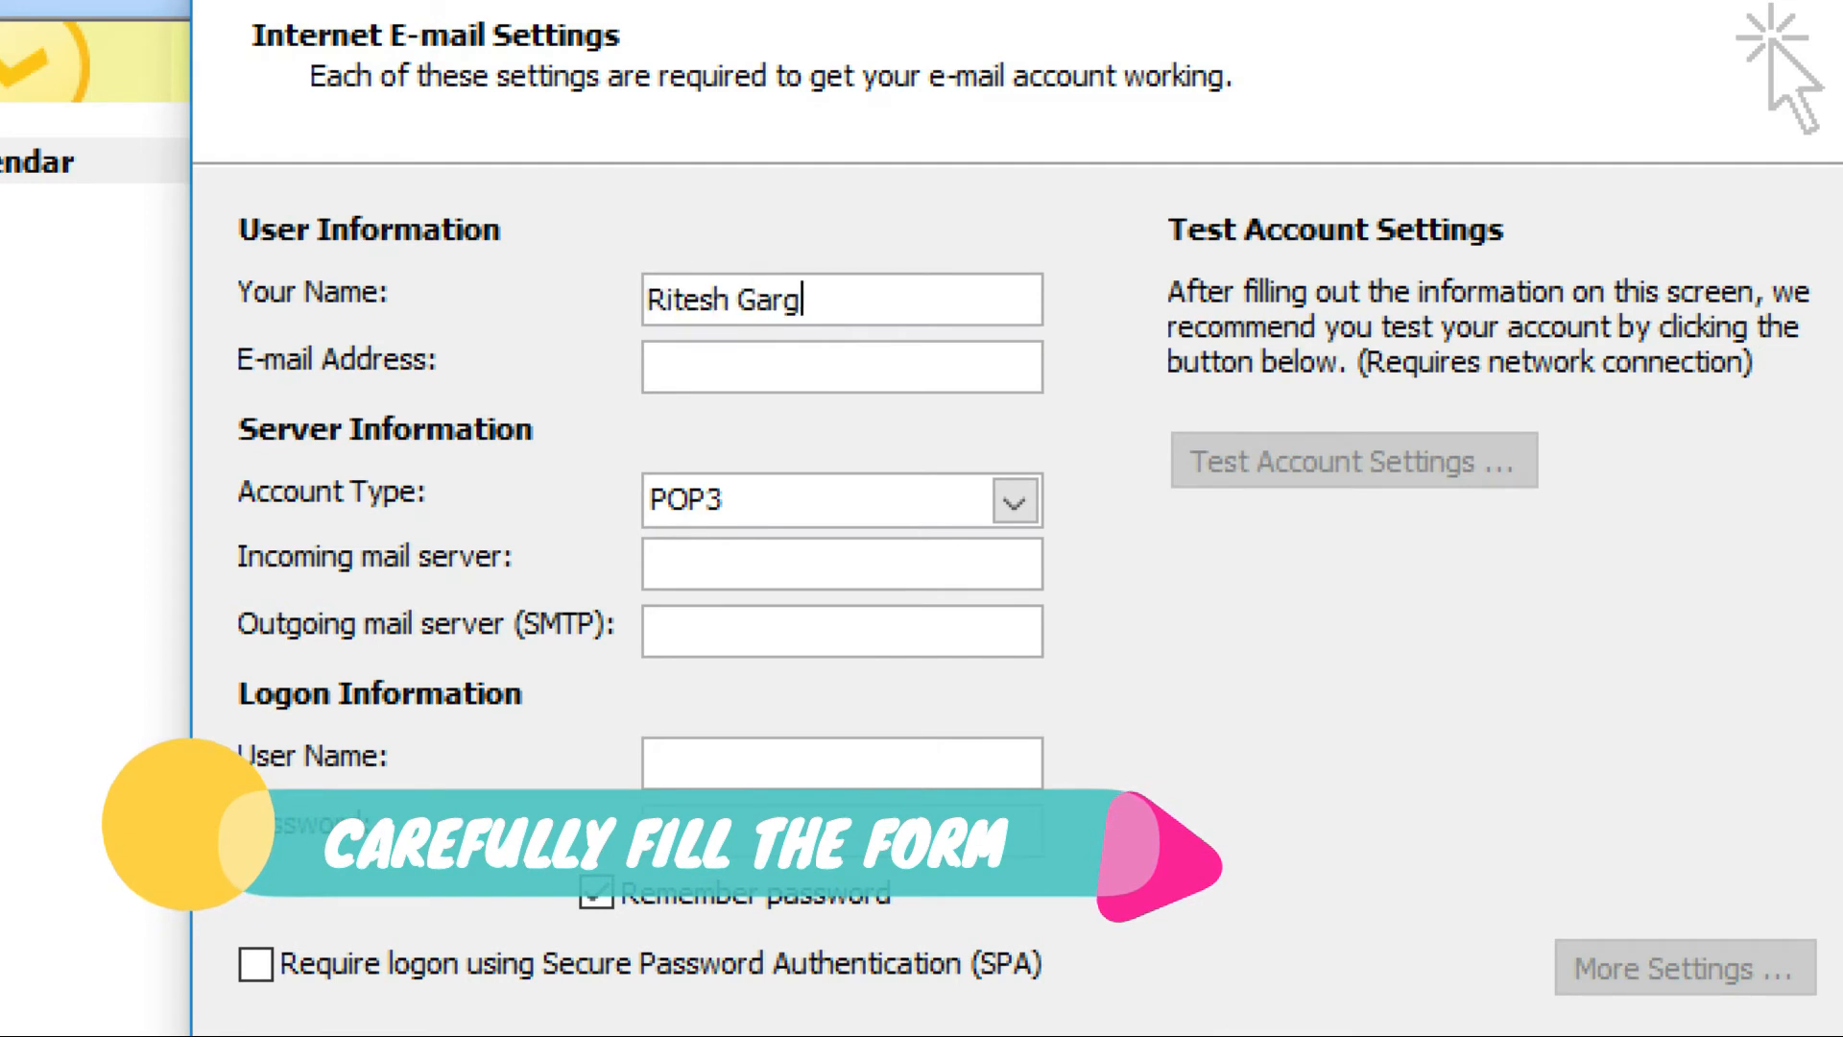
key(Tab)
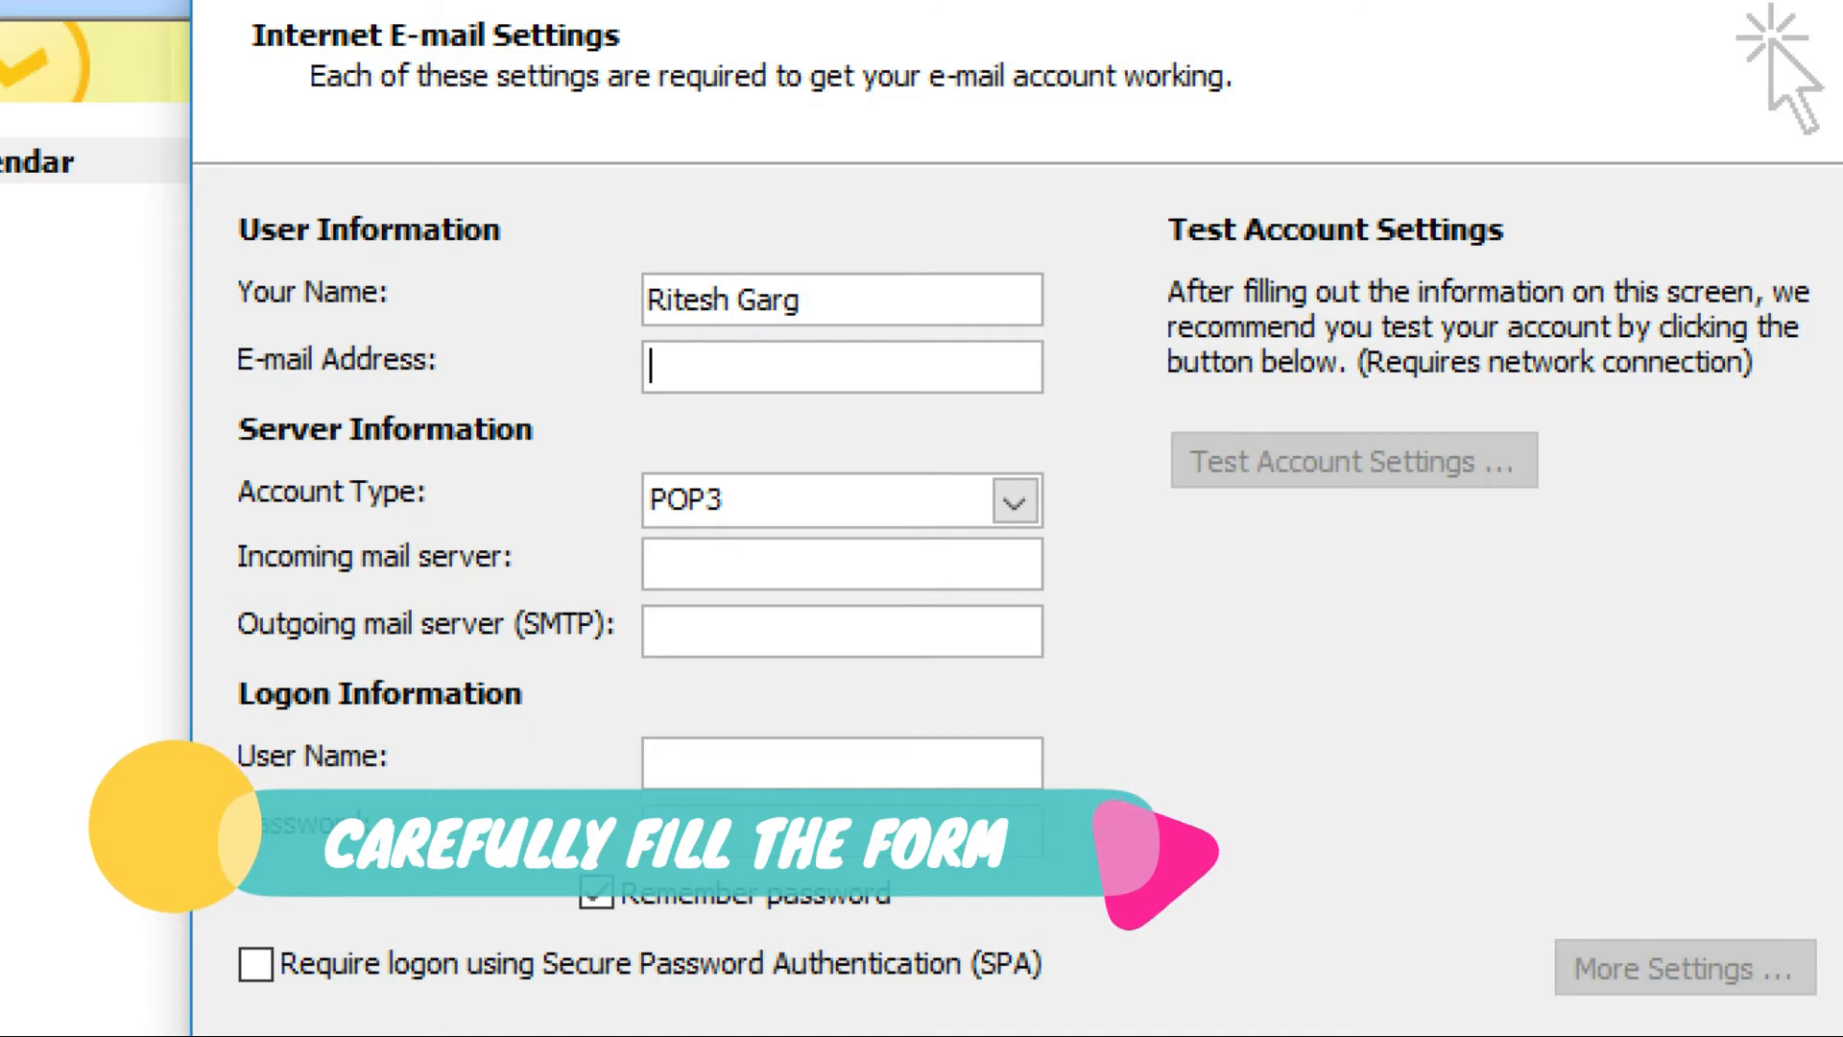
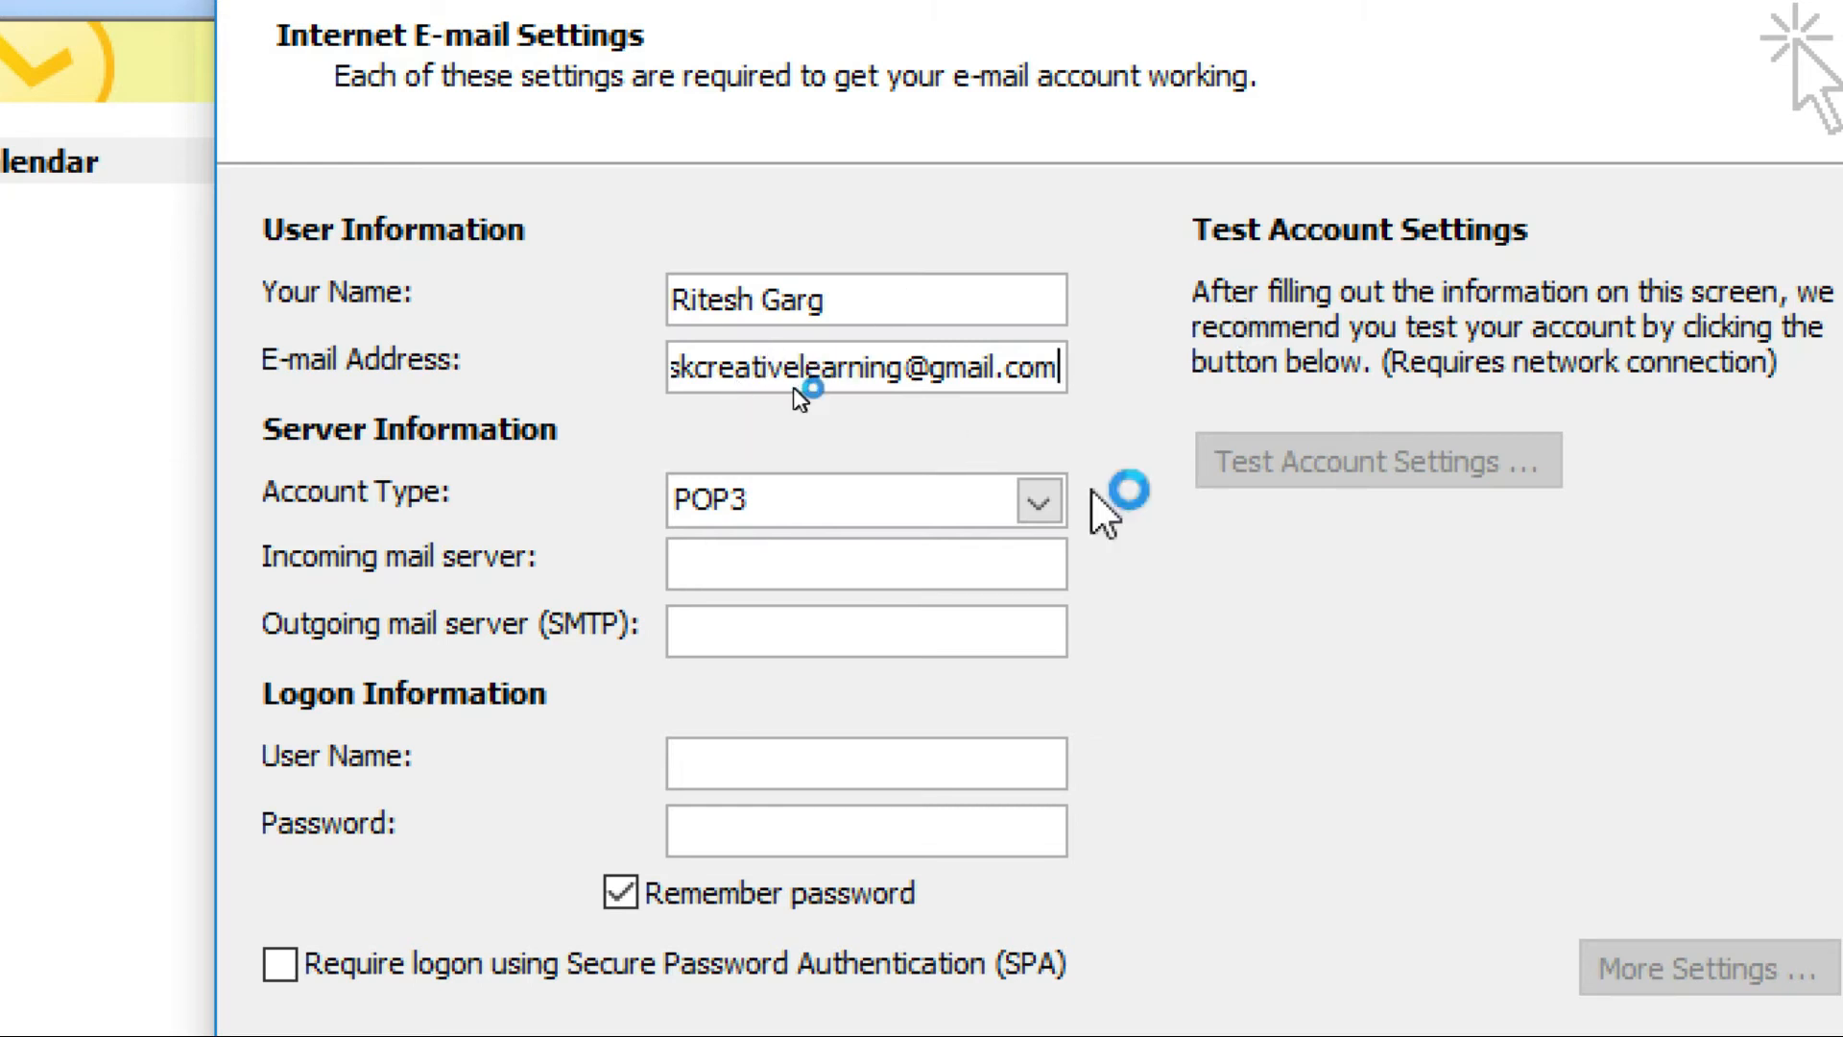
click(1029, 509)
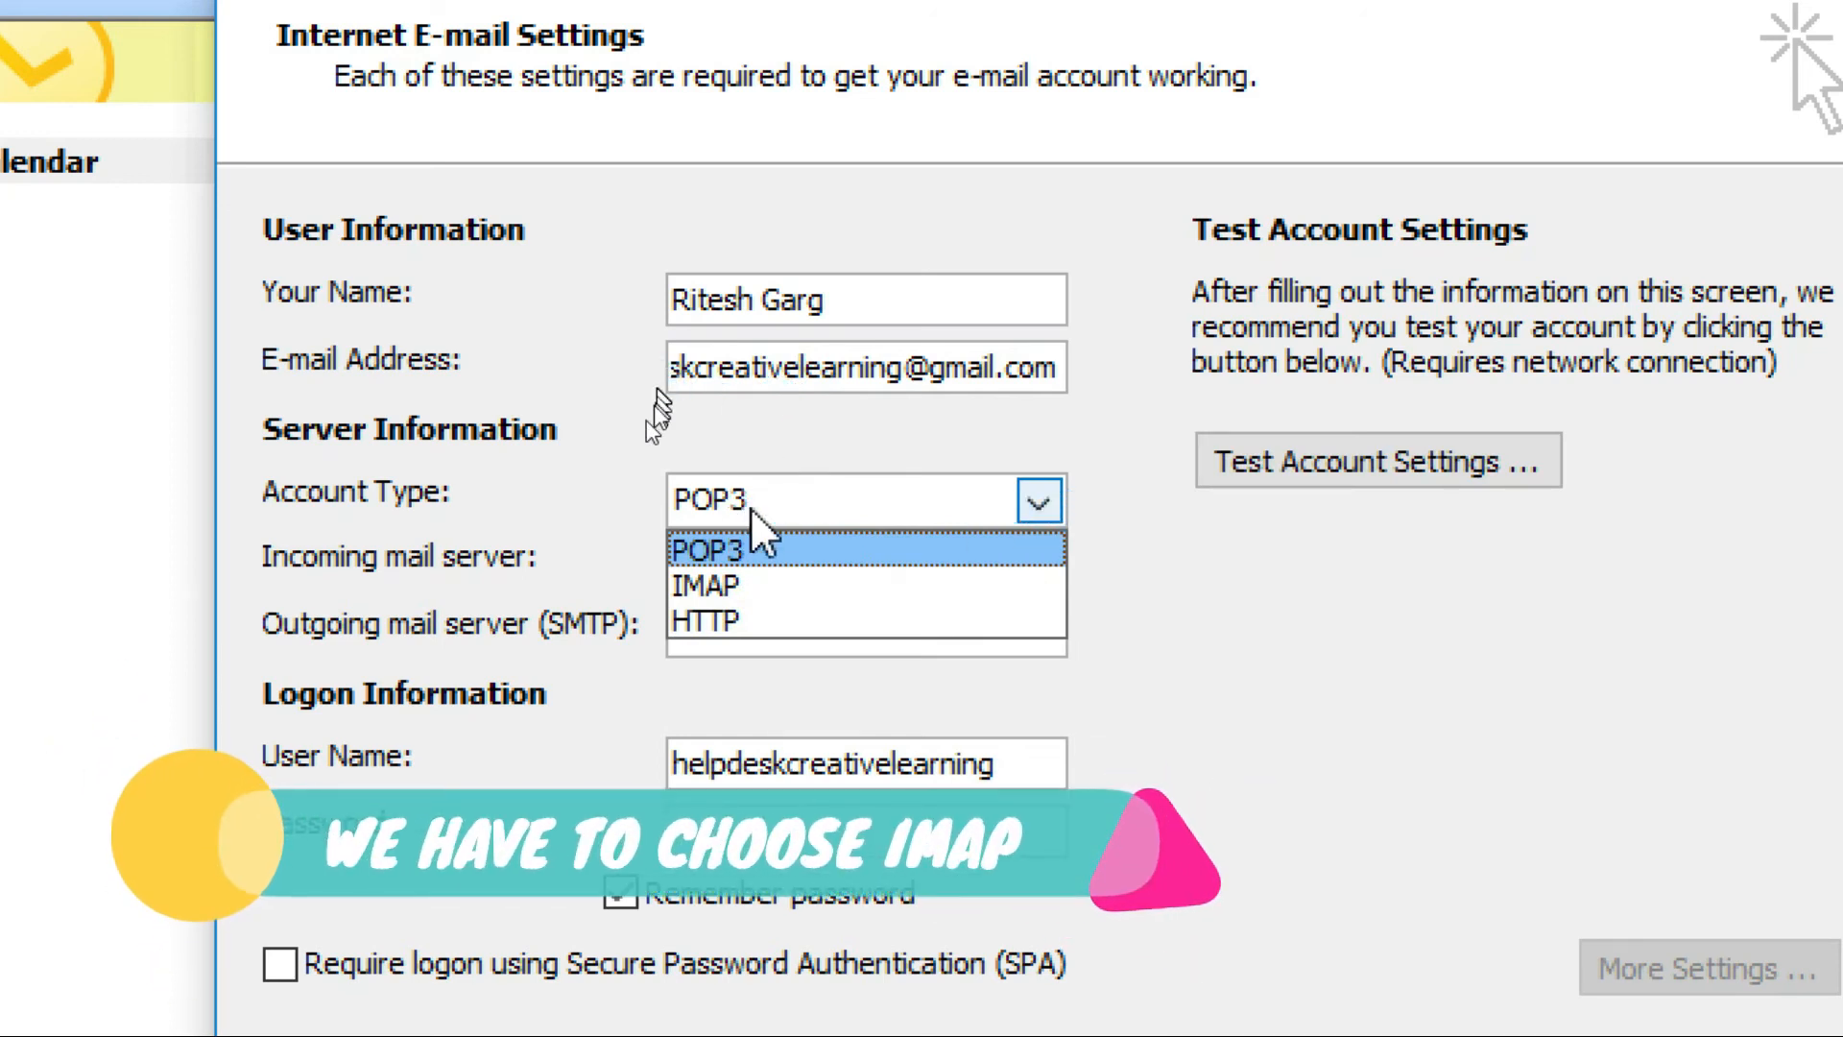
click(720, 584)
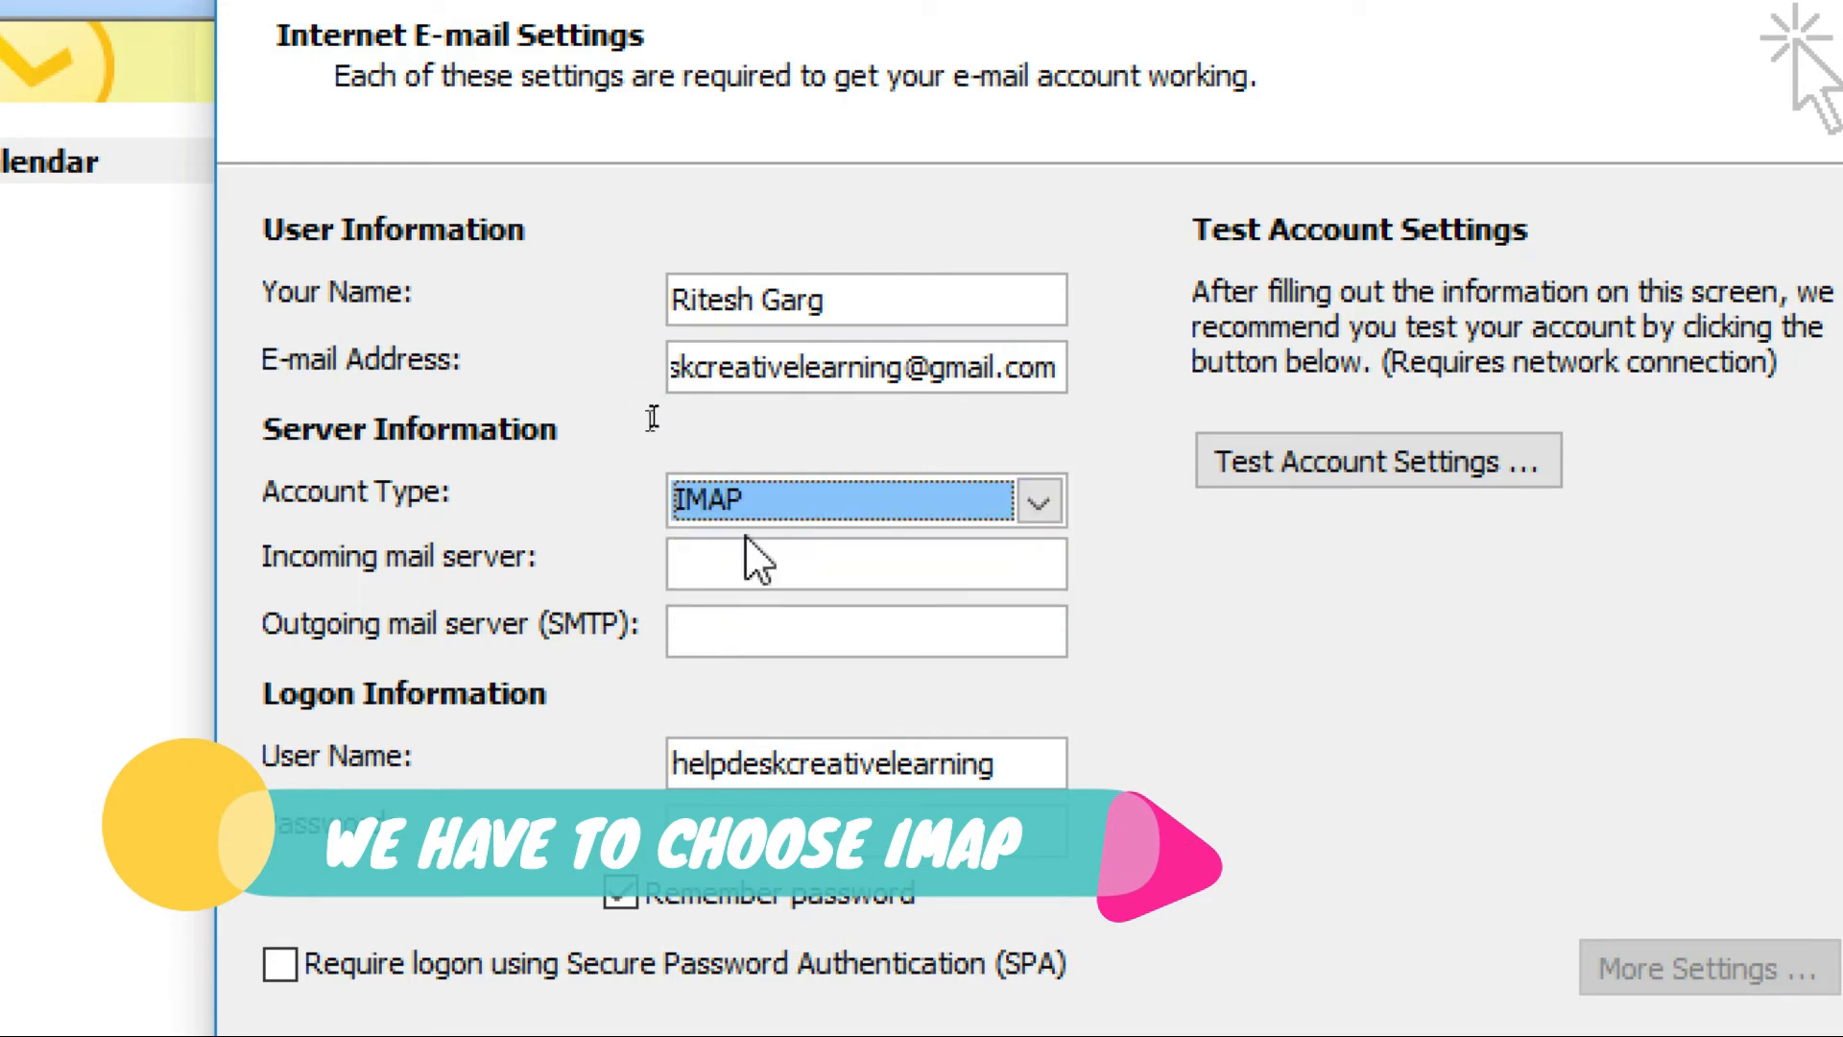
click(734, 570)
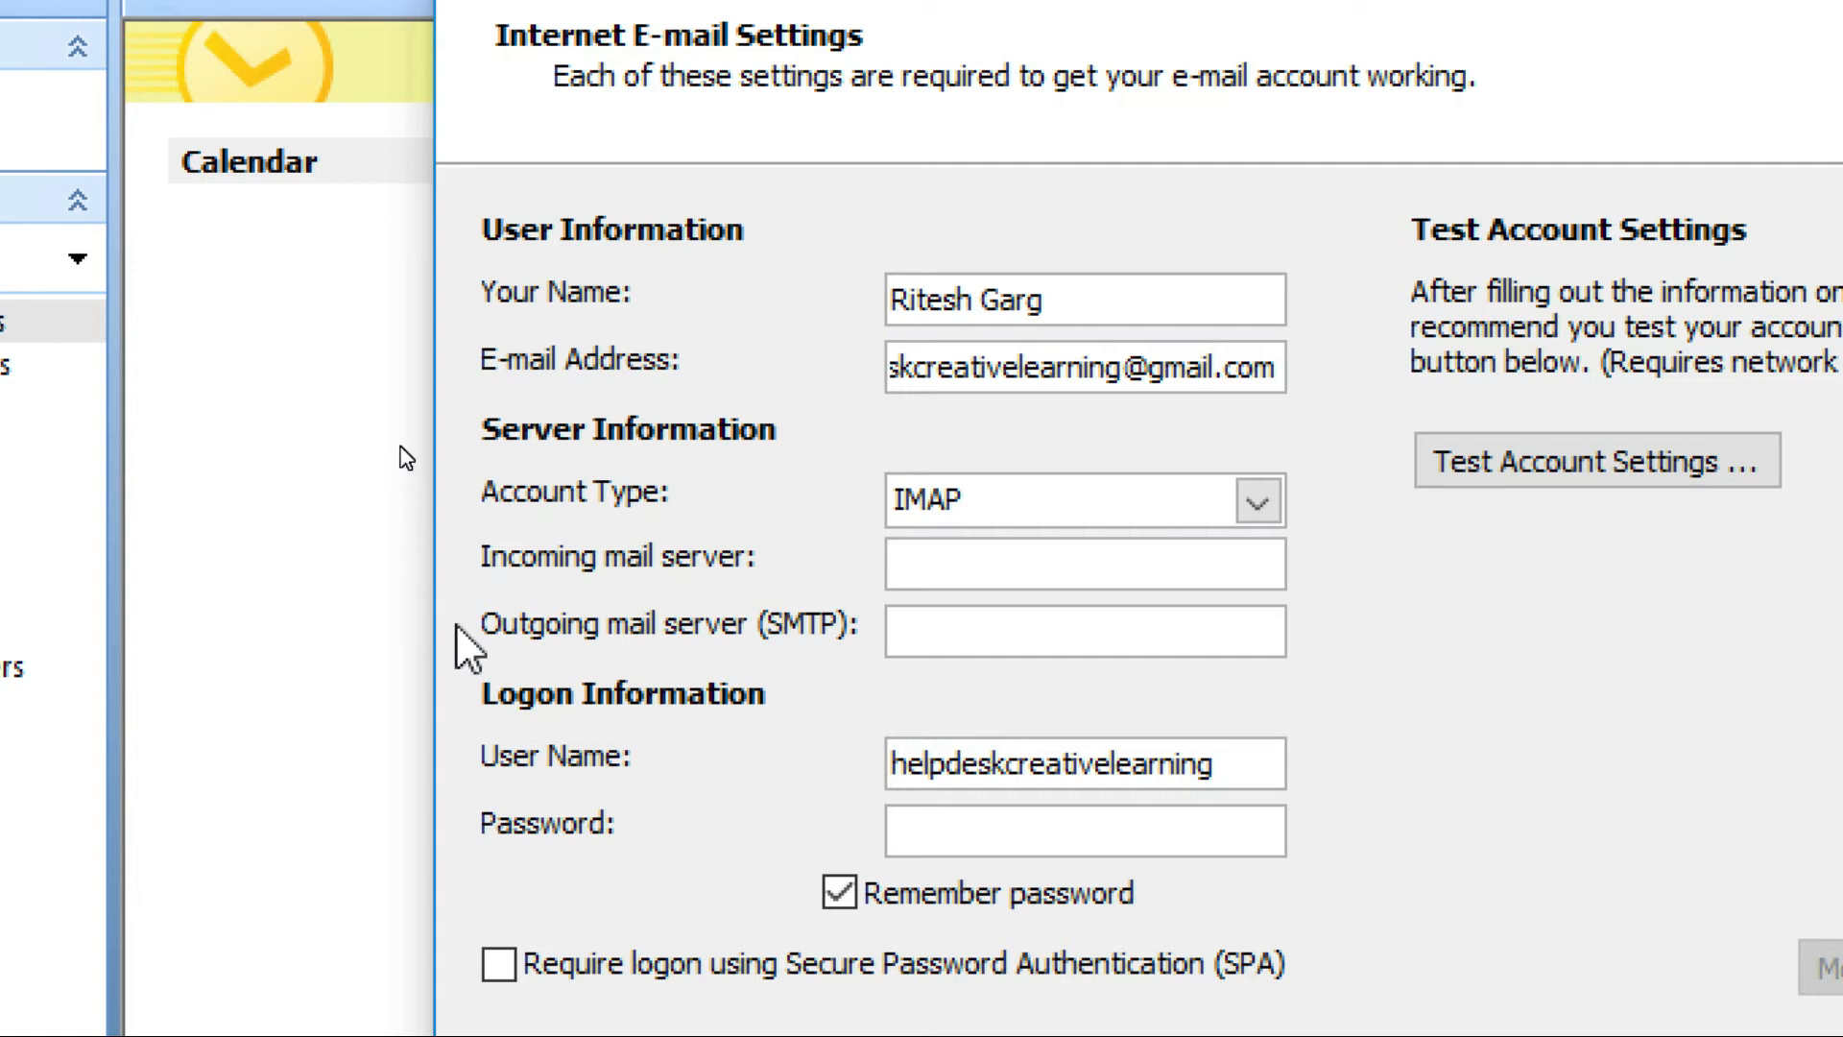
text(imap.gmail.com)
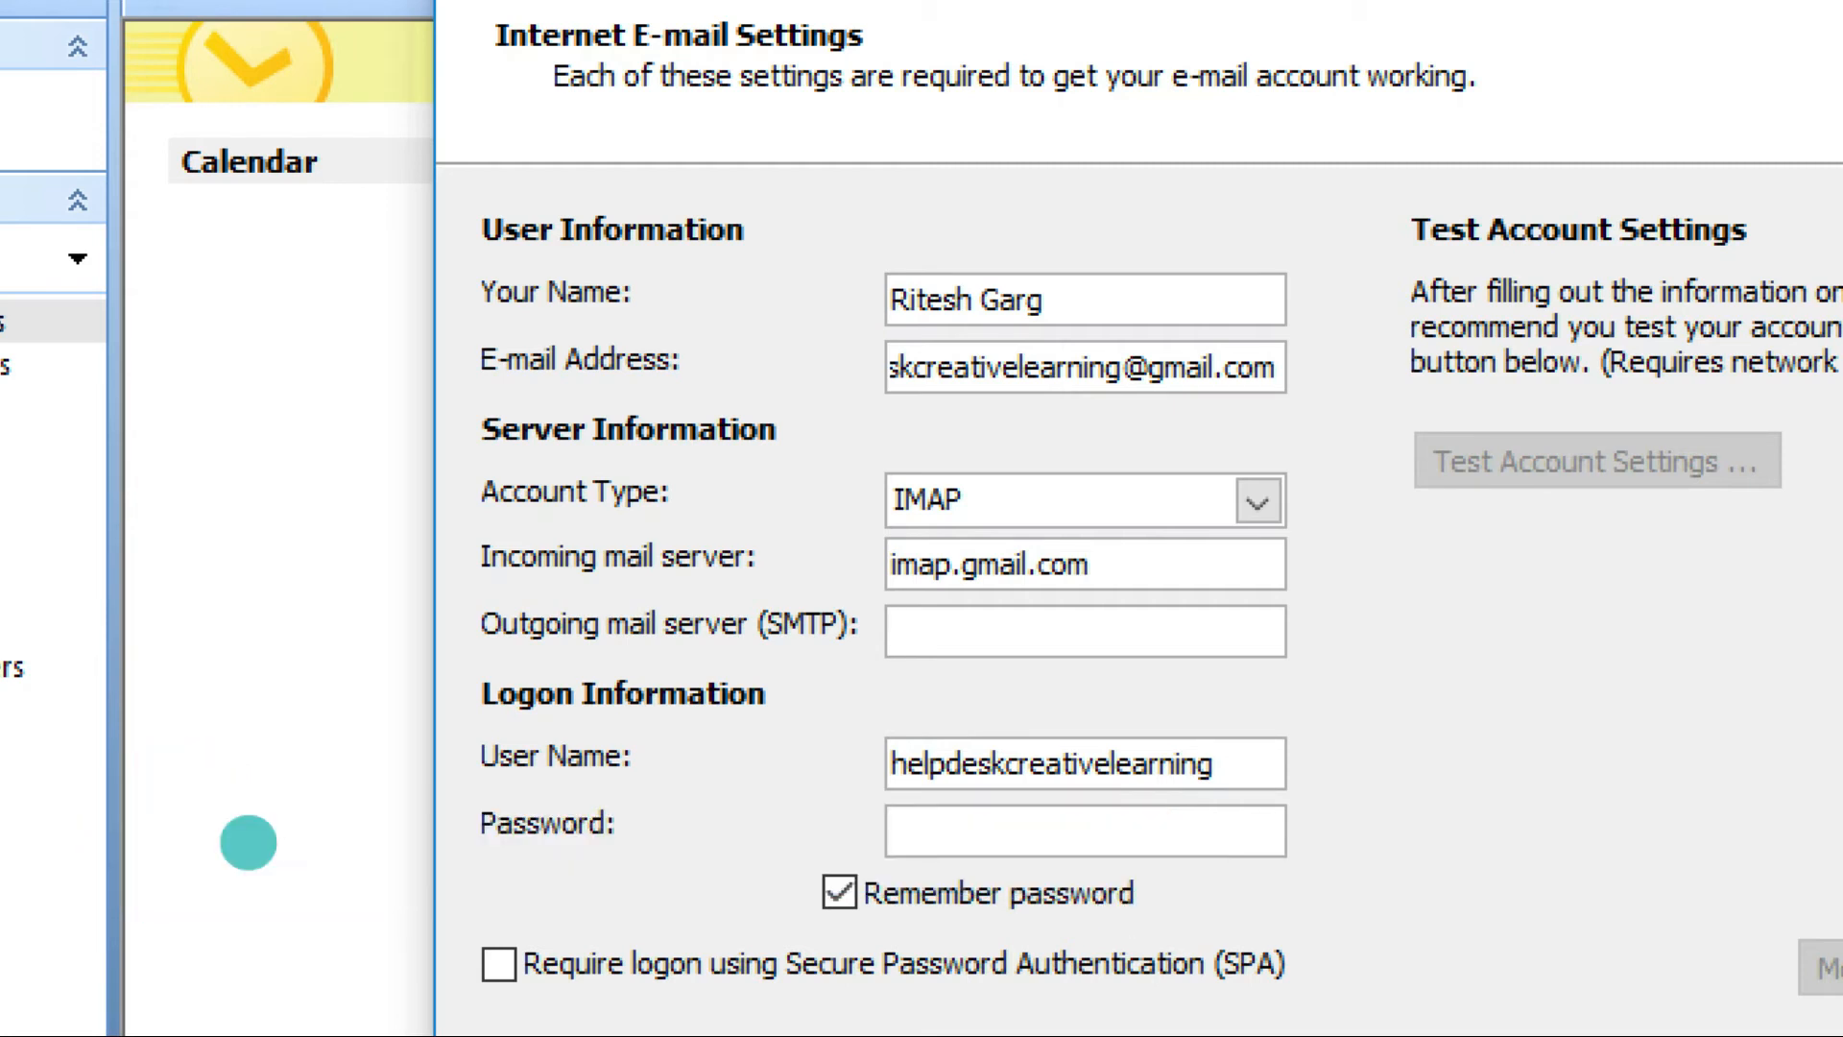
text(smtp.gmail.com)
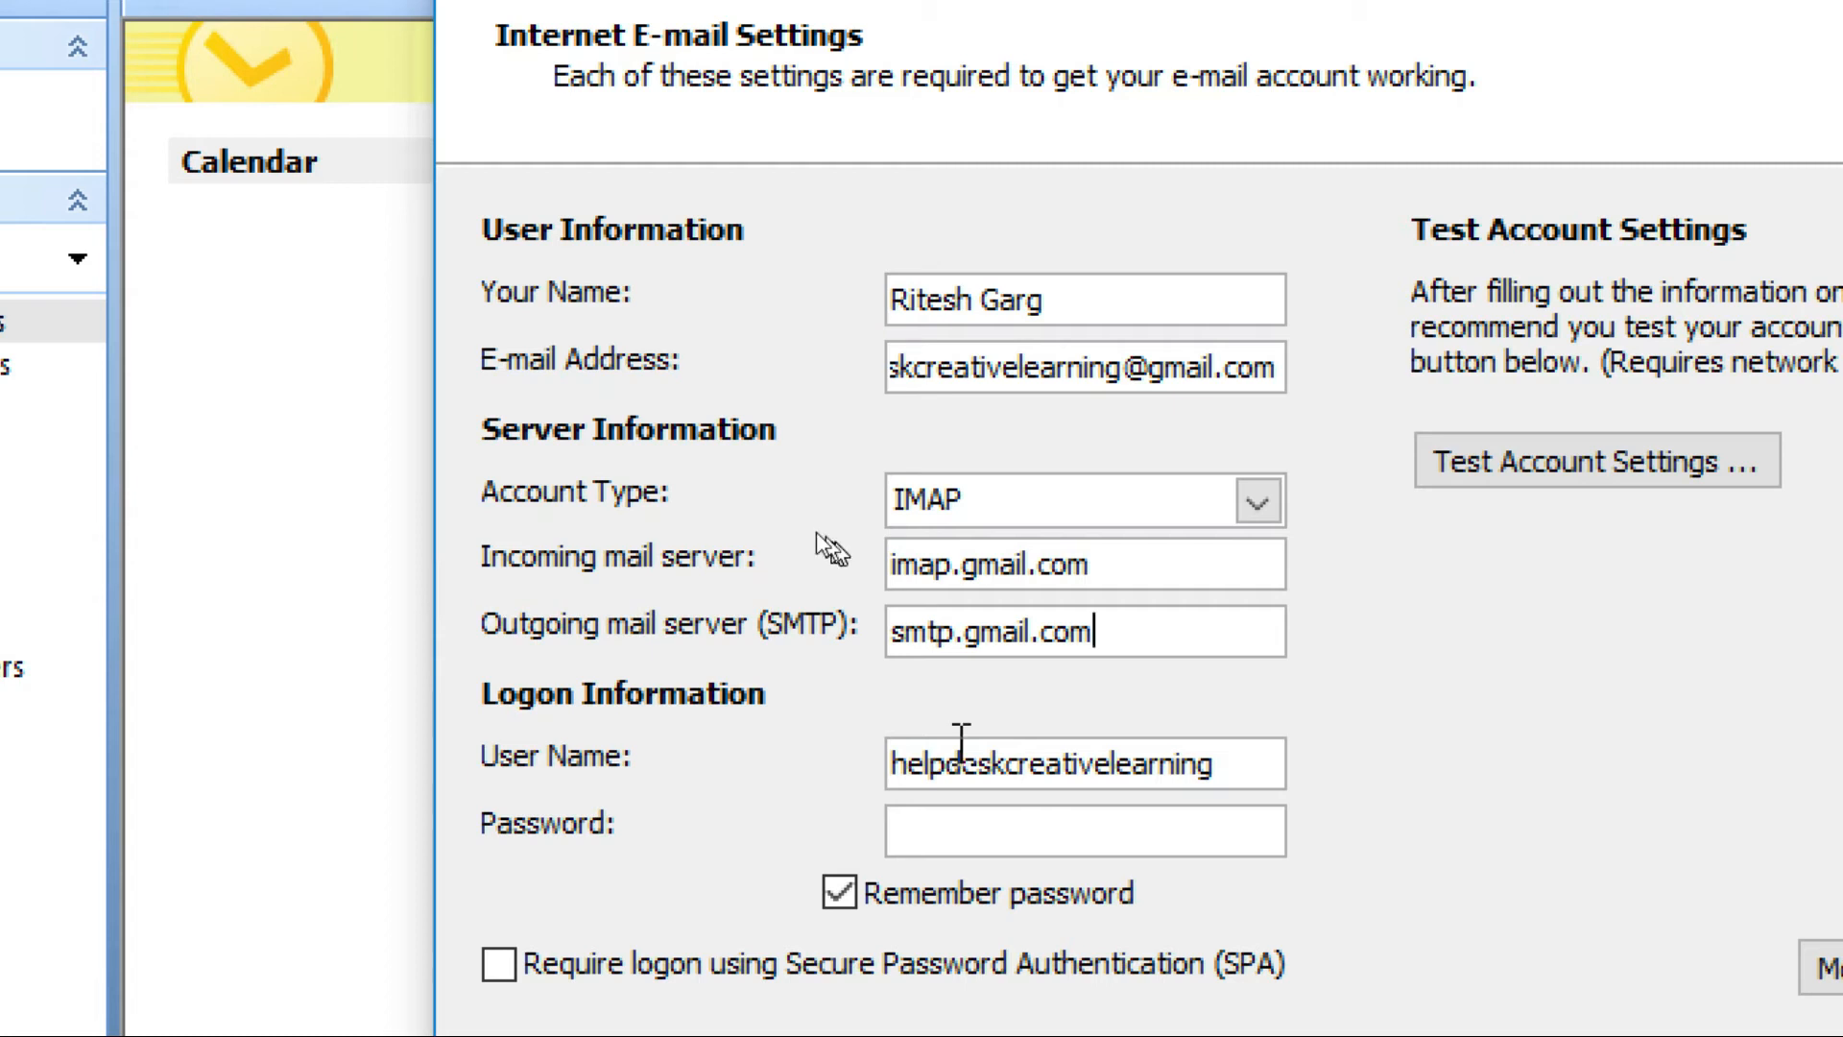
click(1226, 779)
text(@gmail.com)
key(Tab)
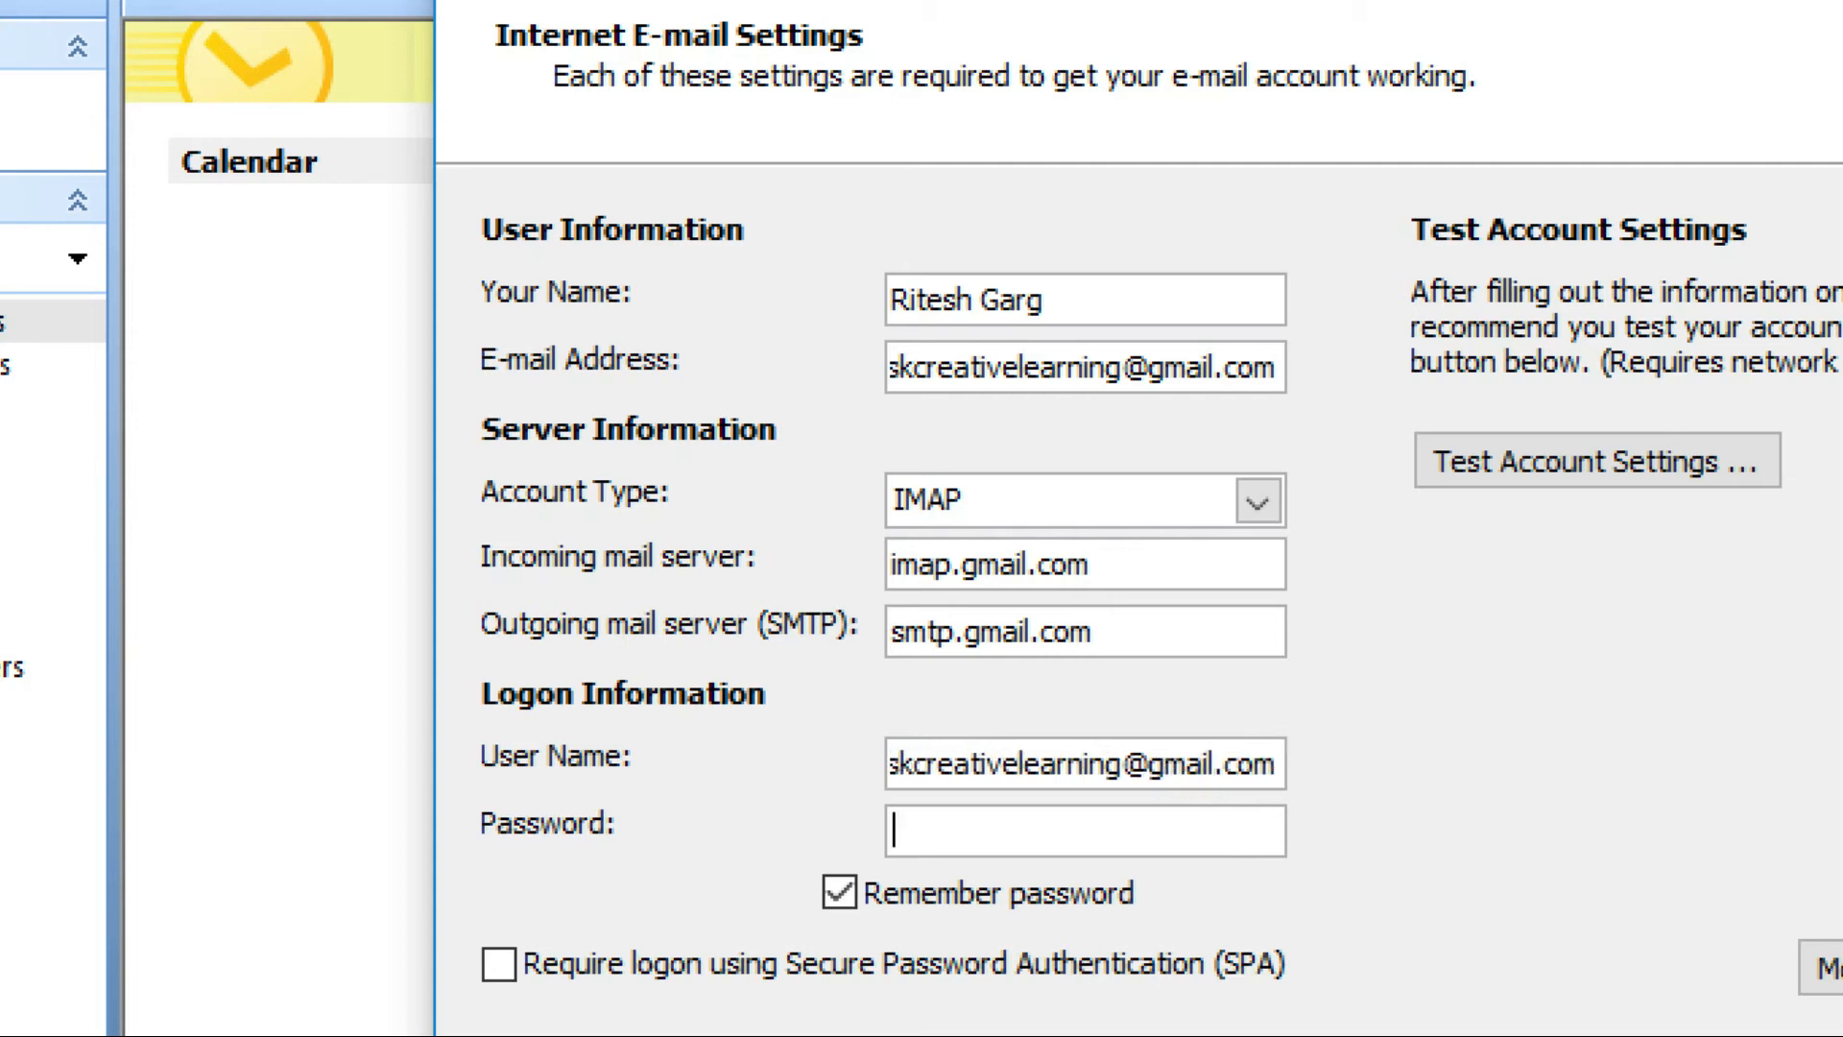
text(*********)
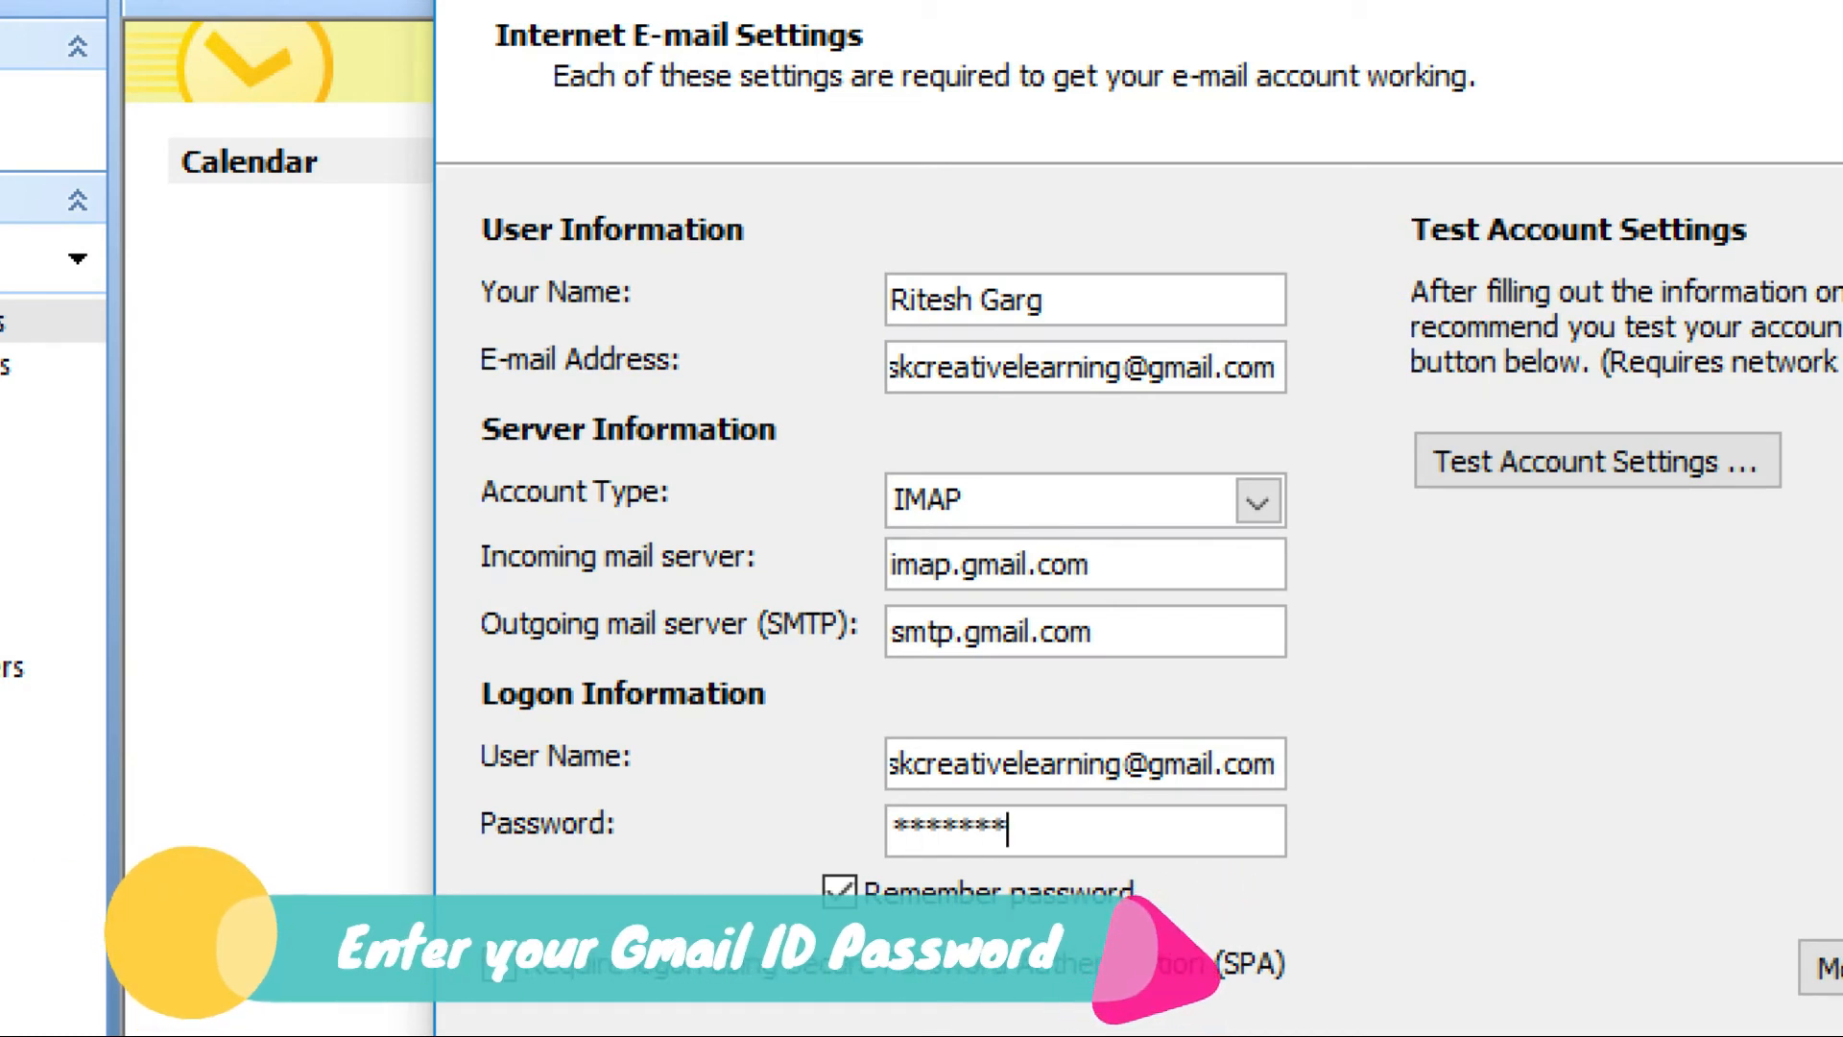
text(*)
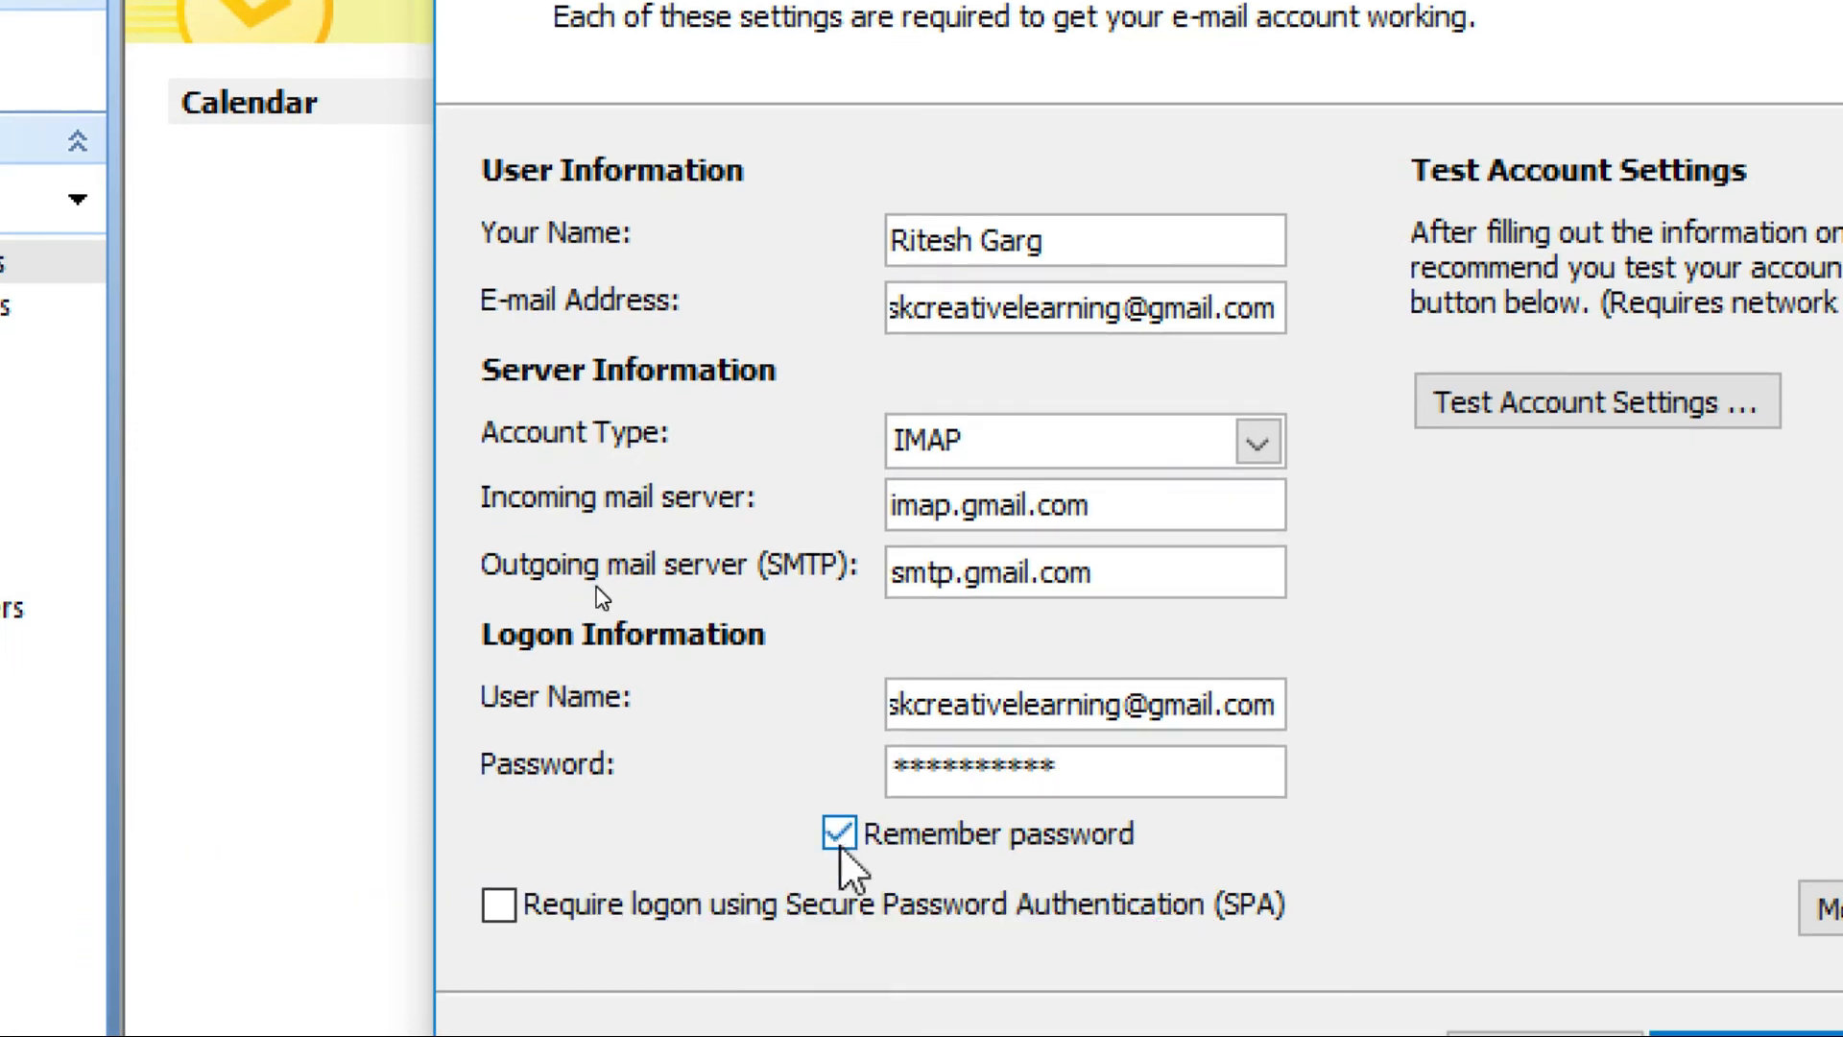
click(838, 833)
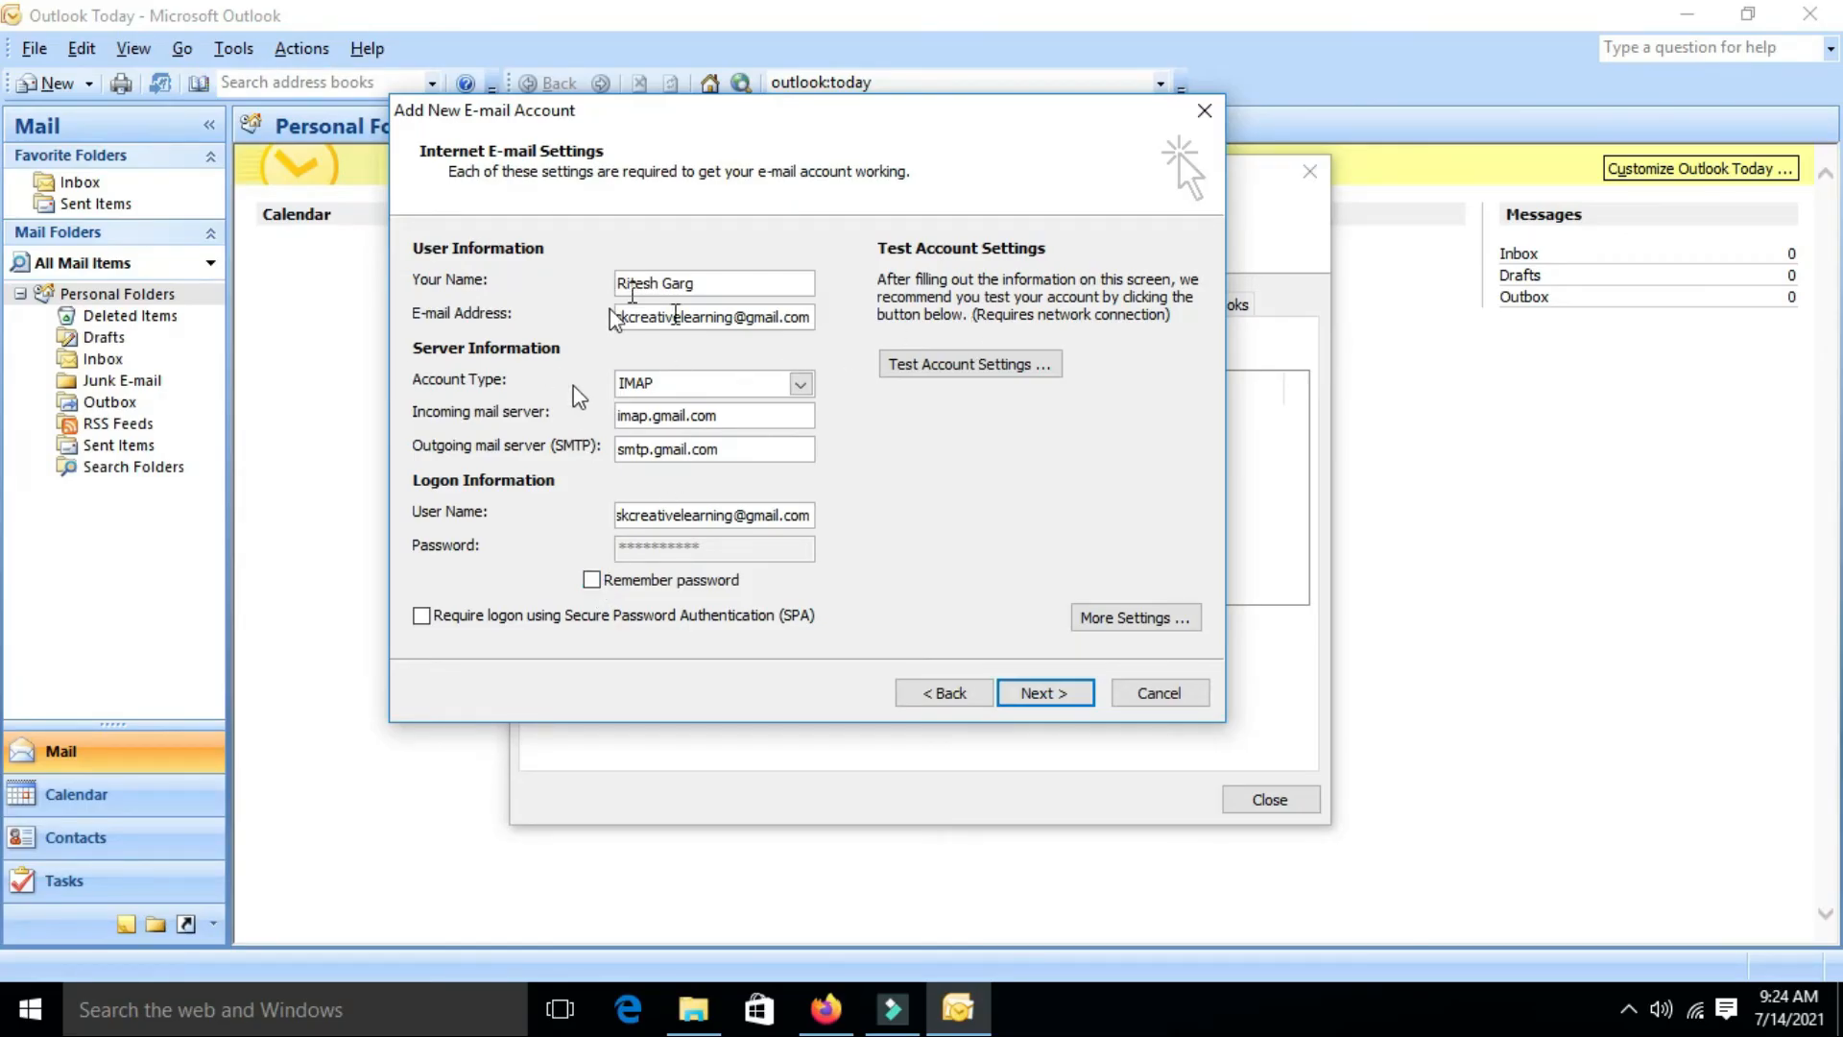
In More Settings, require authentication for the outgoing SMTP server, using the incoming server's logon settings
click(1123, 619)
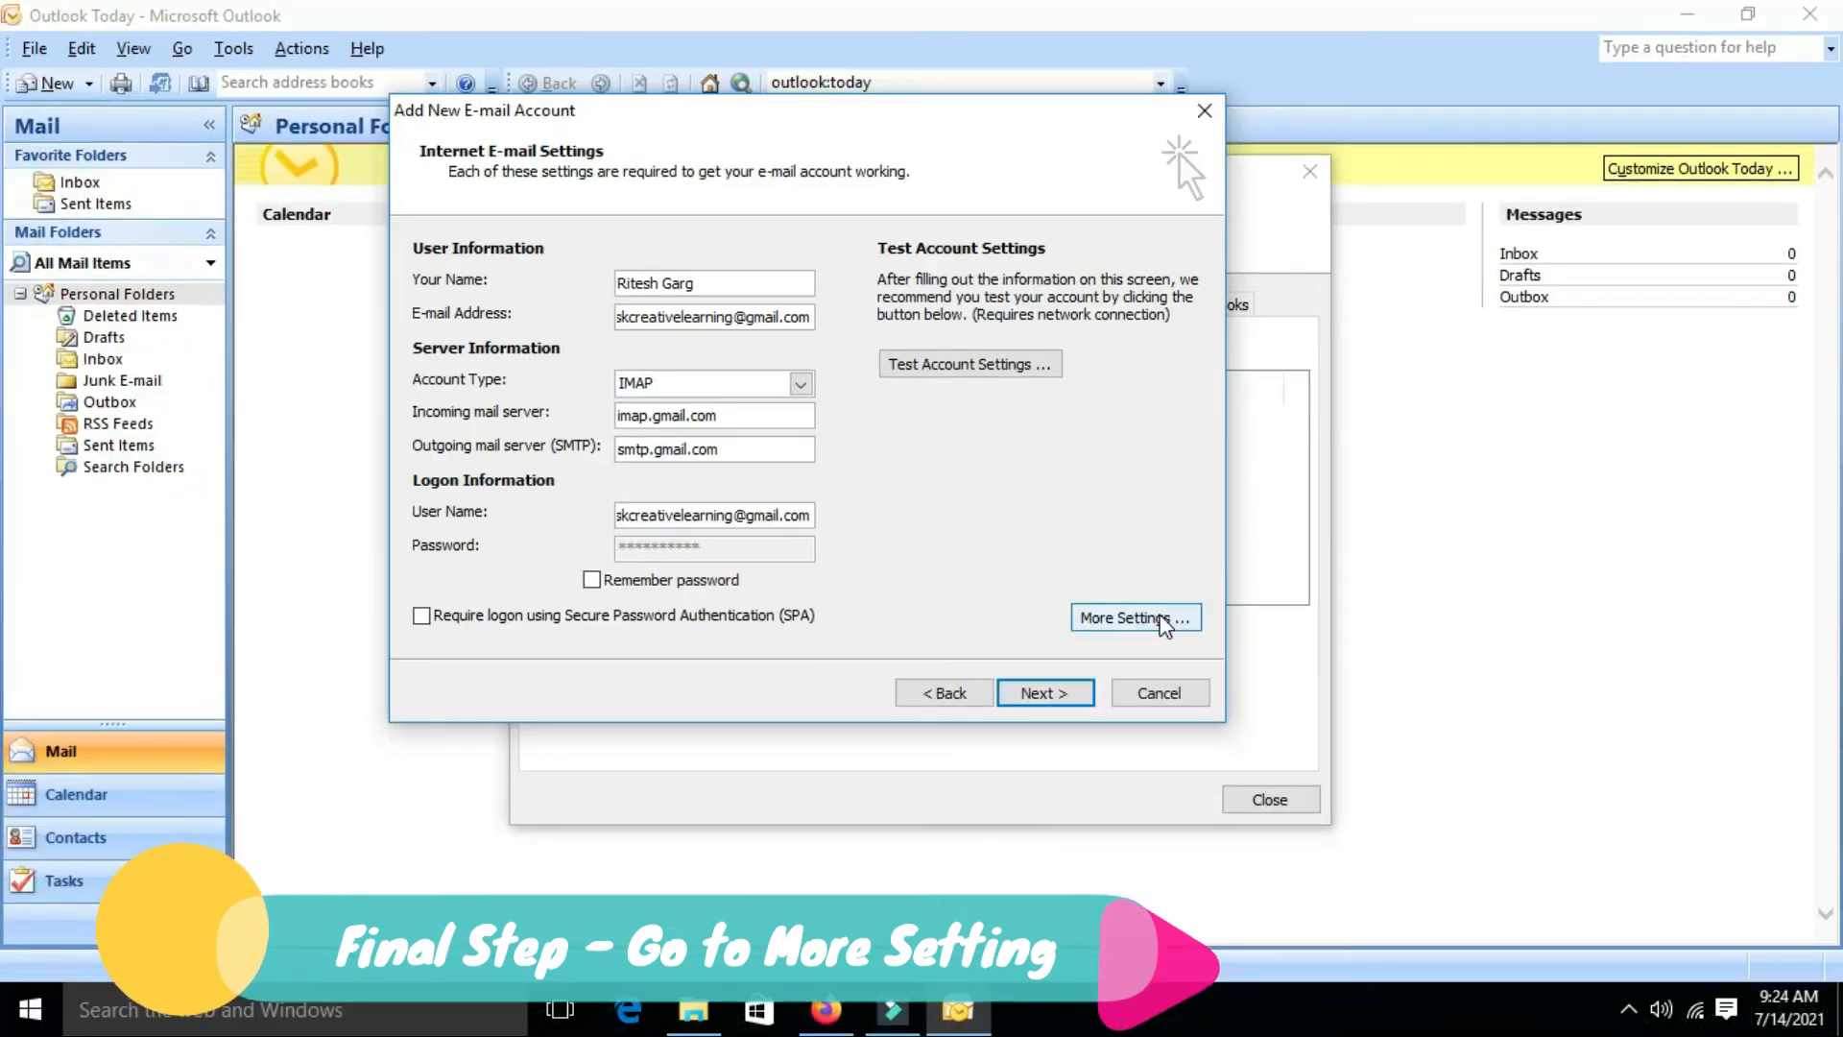
click(1200, 619)
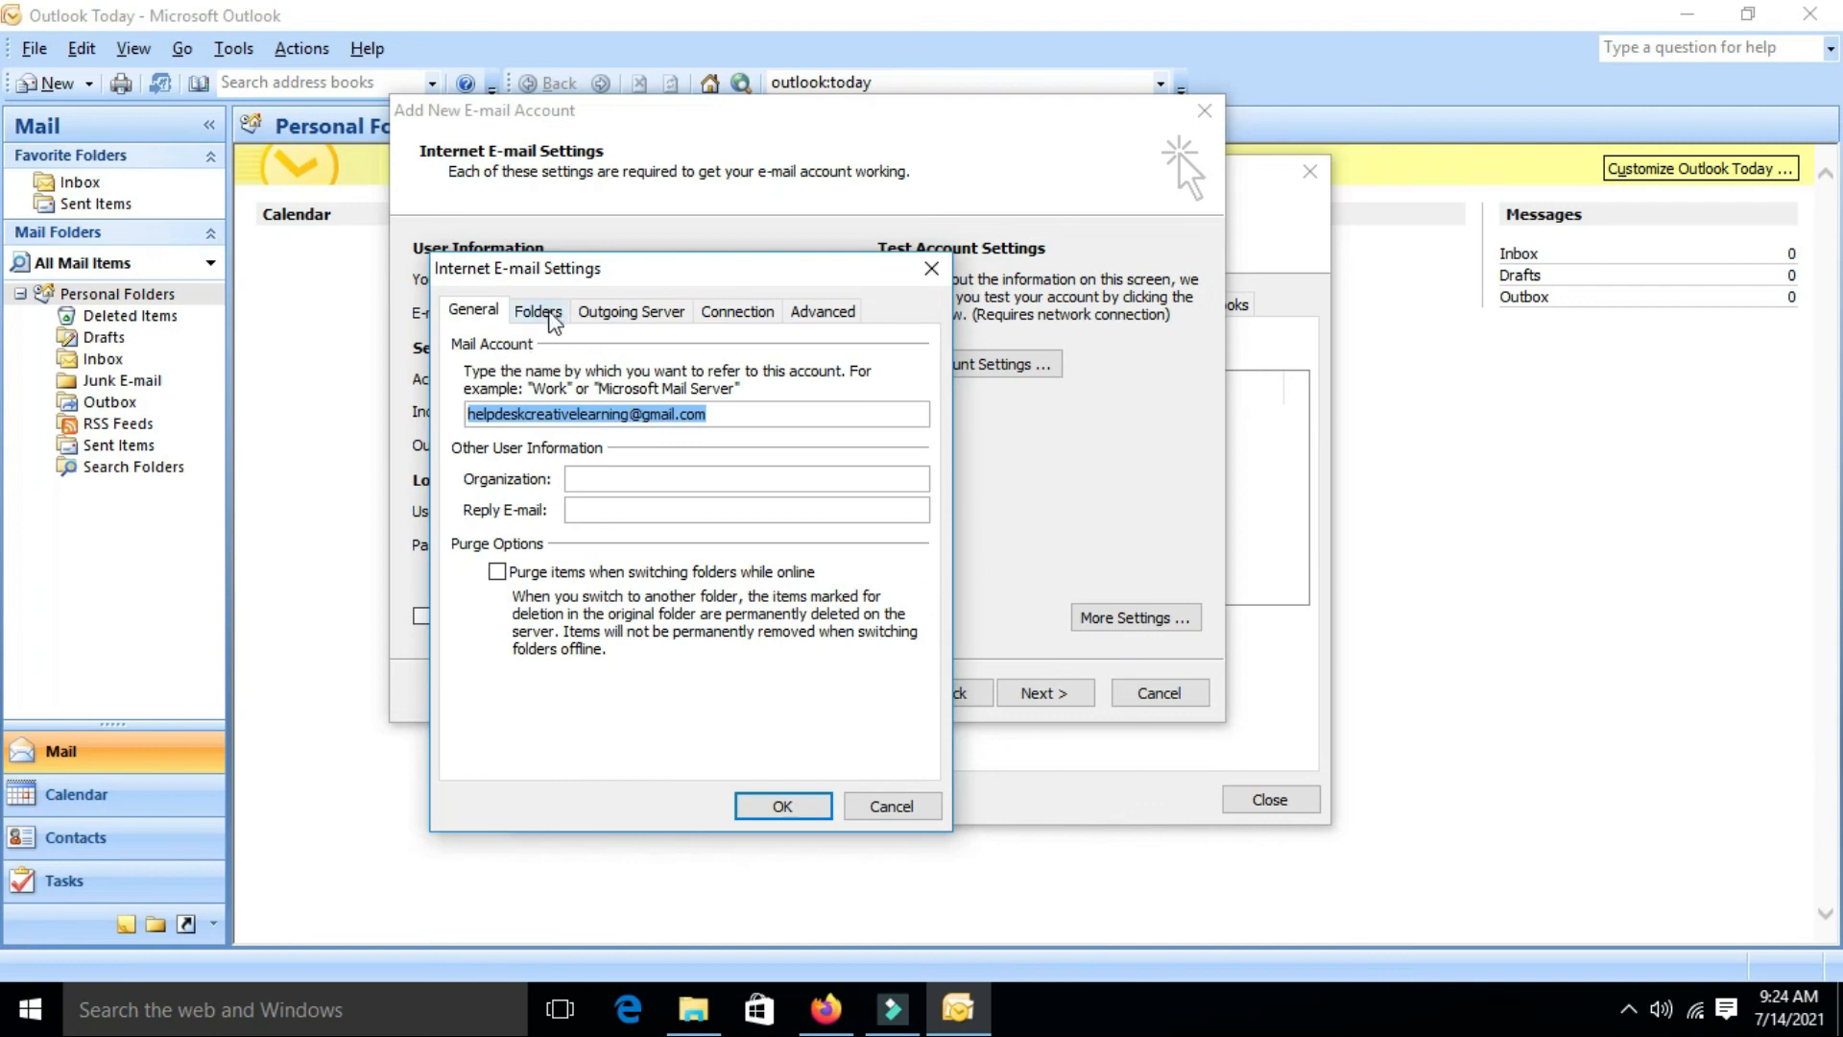
click(621, 316)
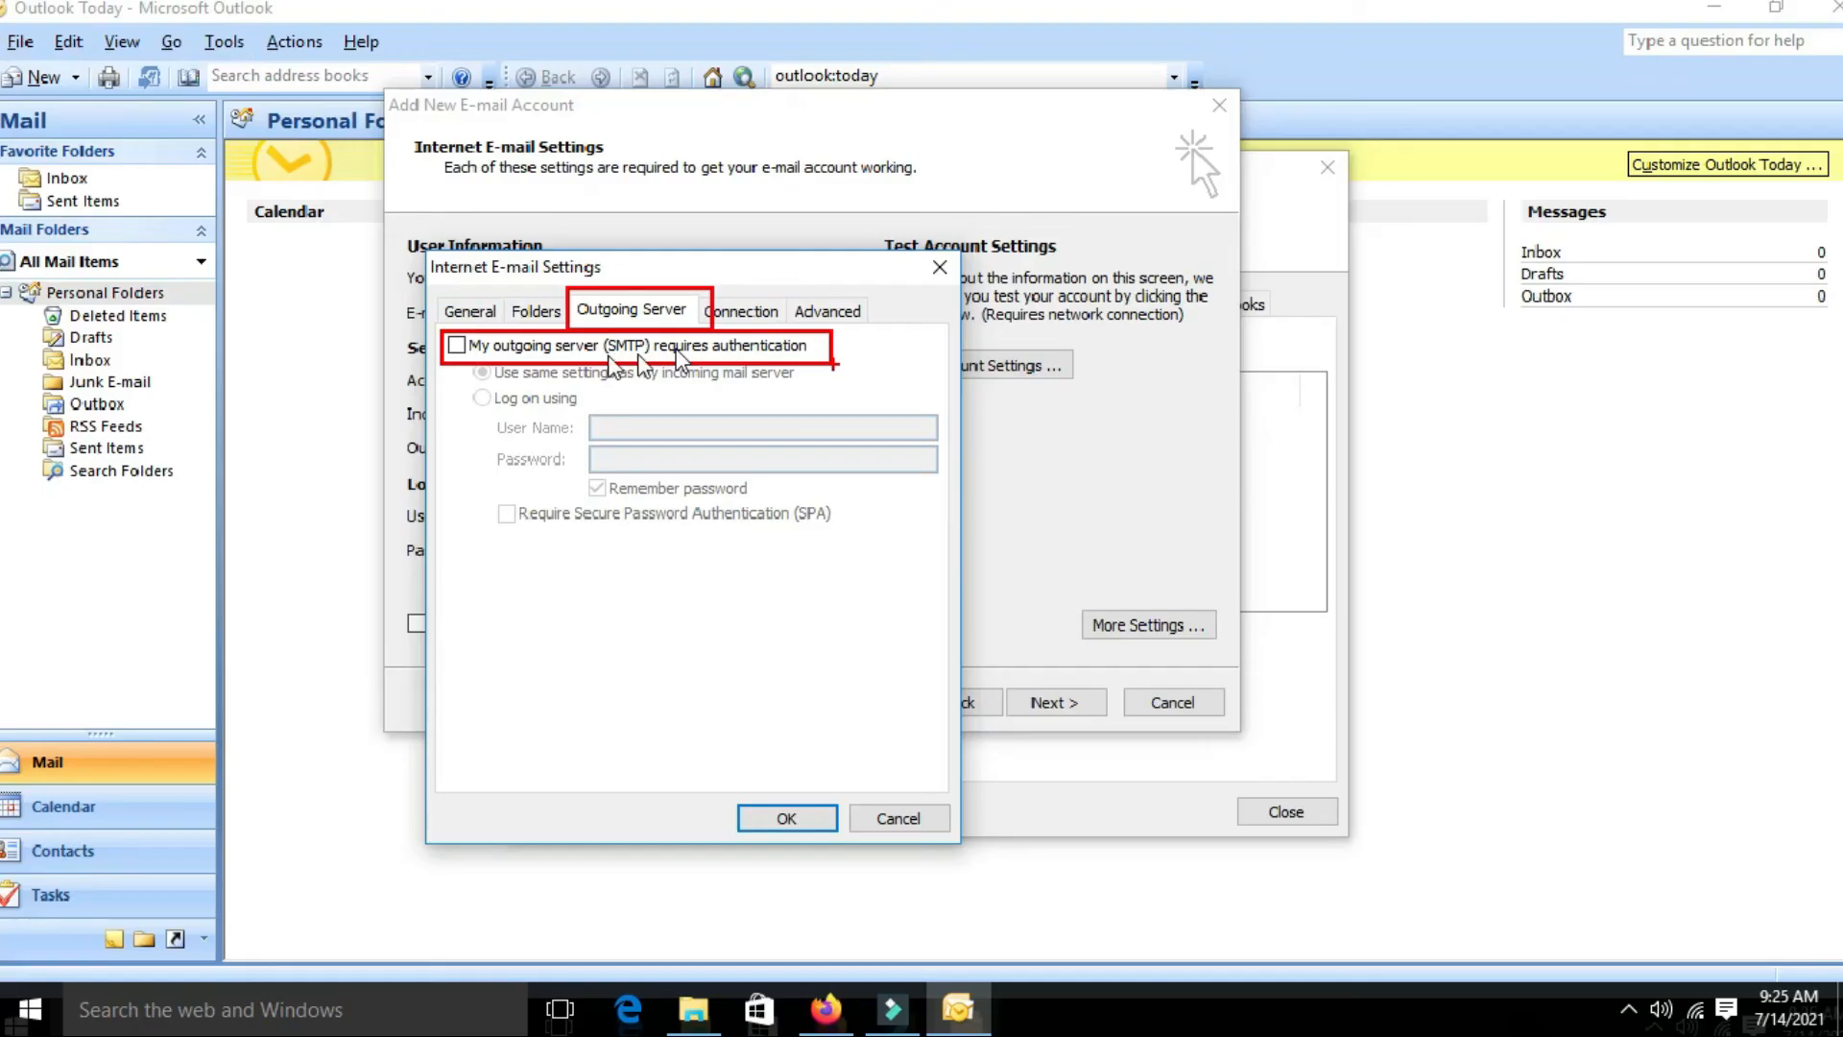
click(457, 344)
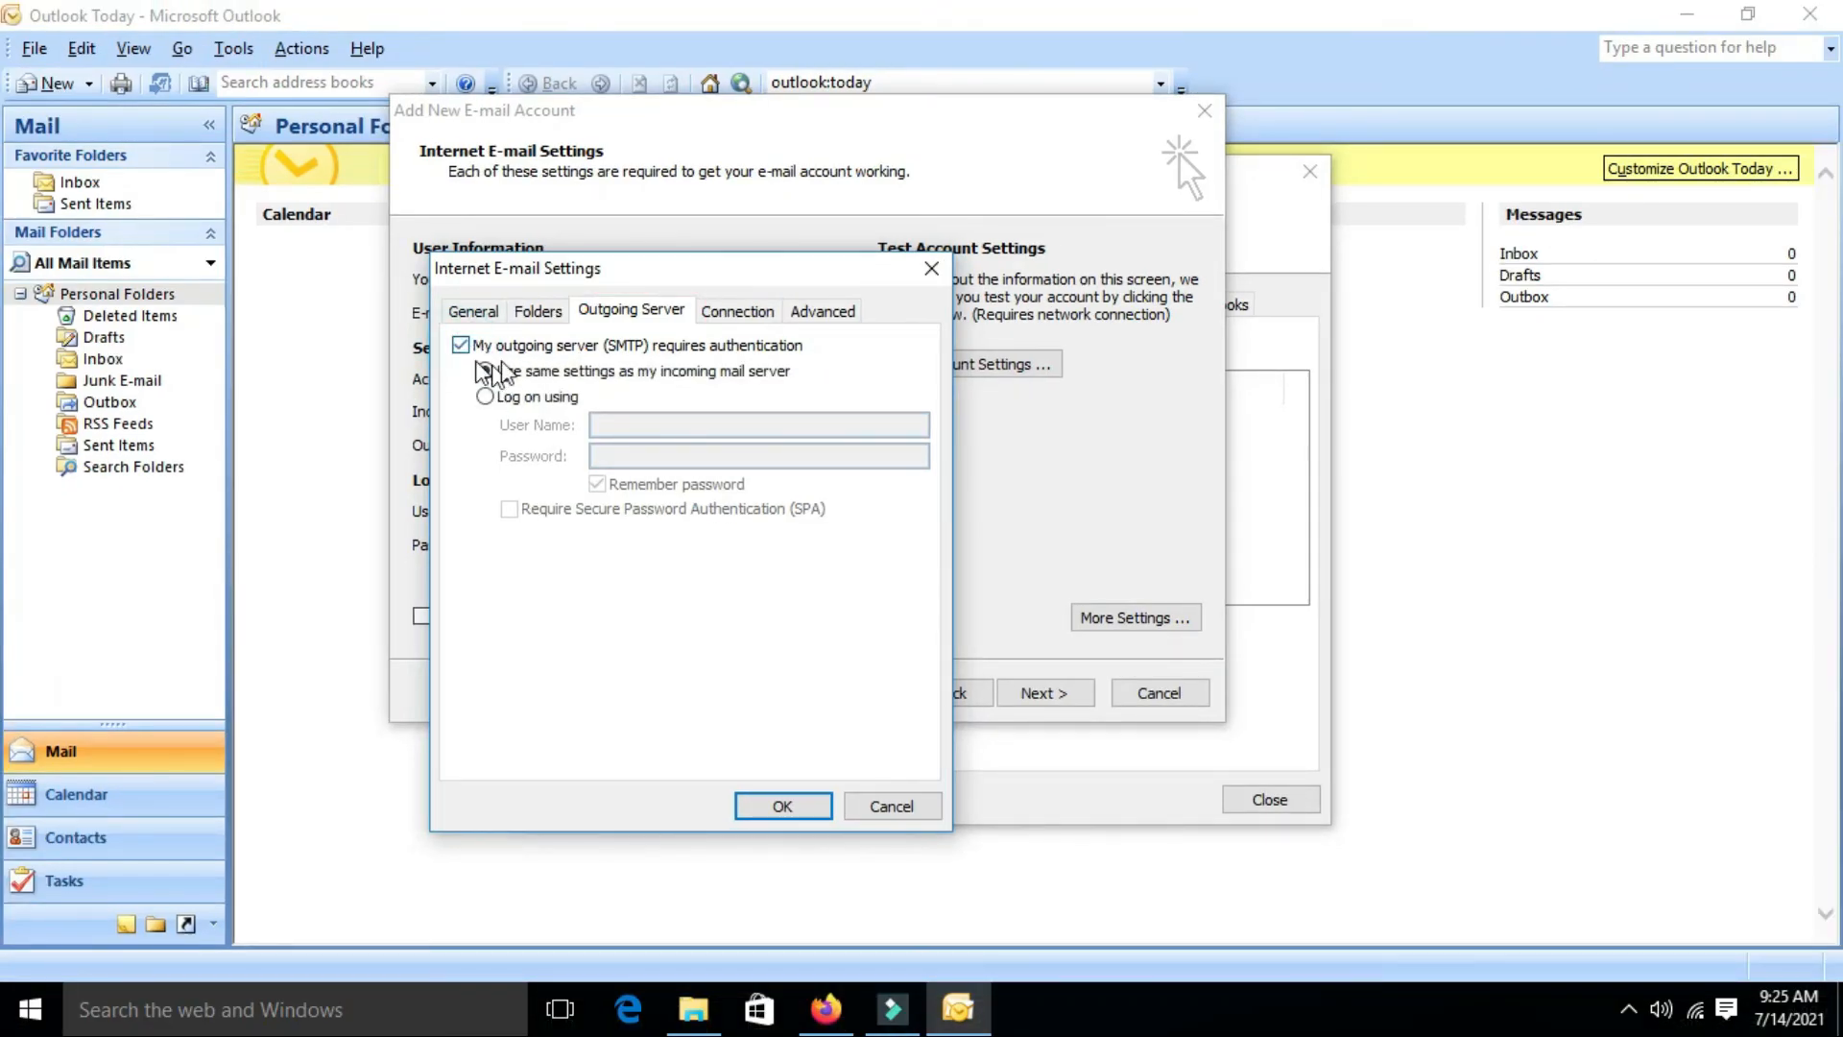
click(823, 312)
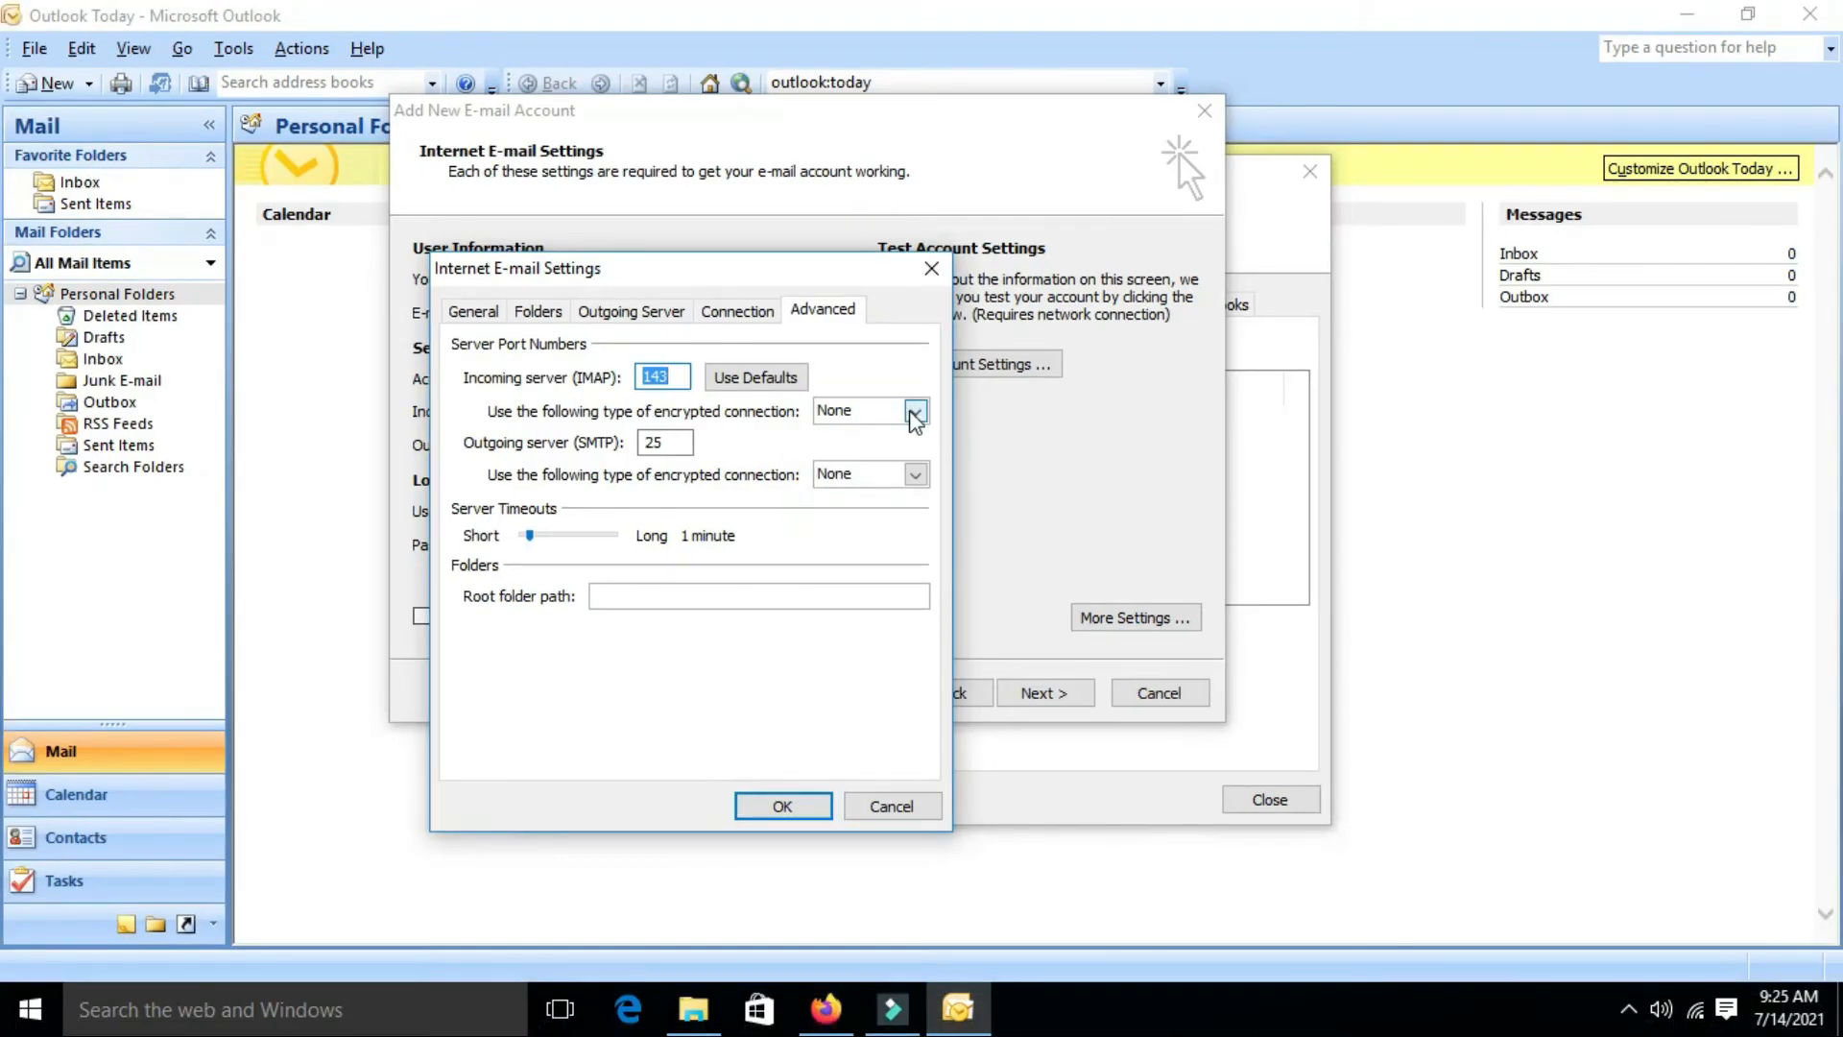
Set both IMAP (993) and SMTP encryption to SSL, change the SMTP port from 25 to 465, and save
click(915, 412)
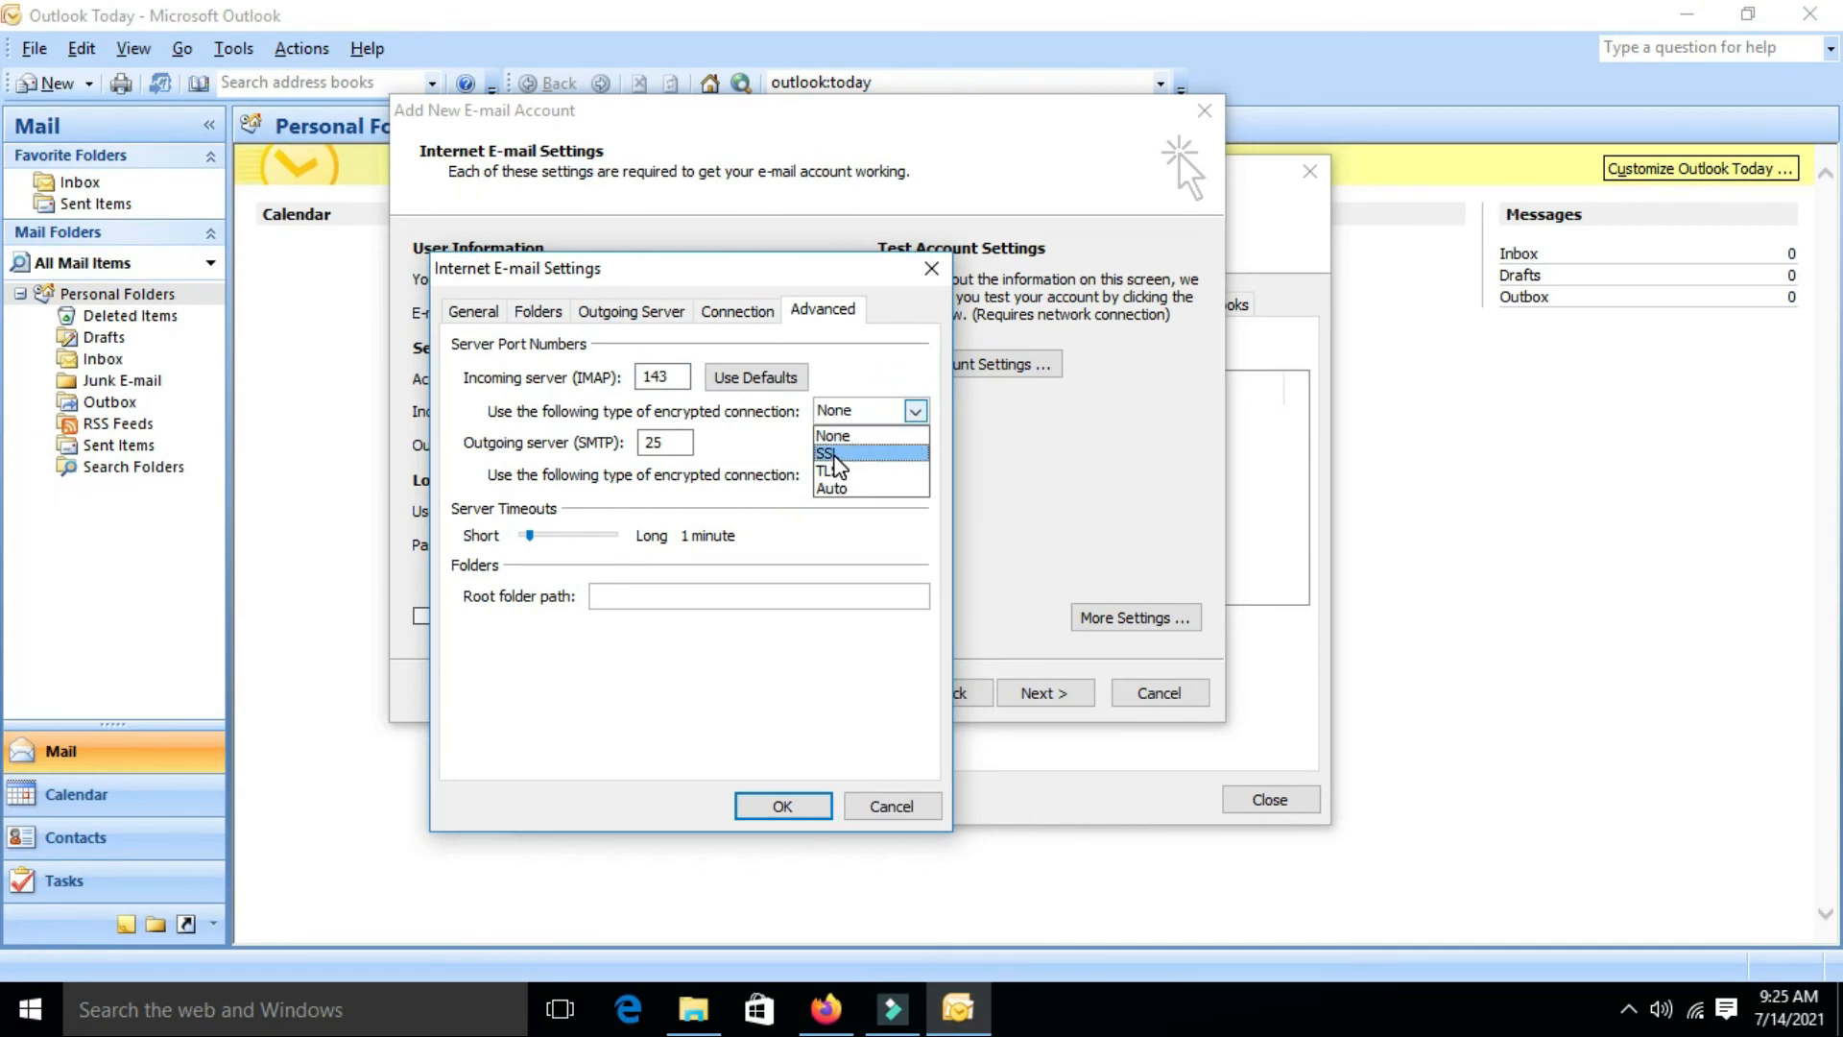
click(835, 455)
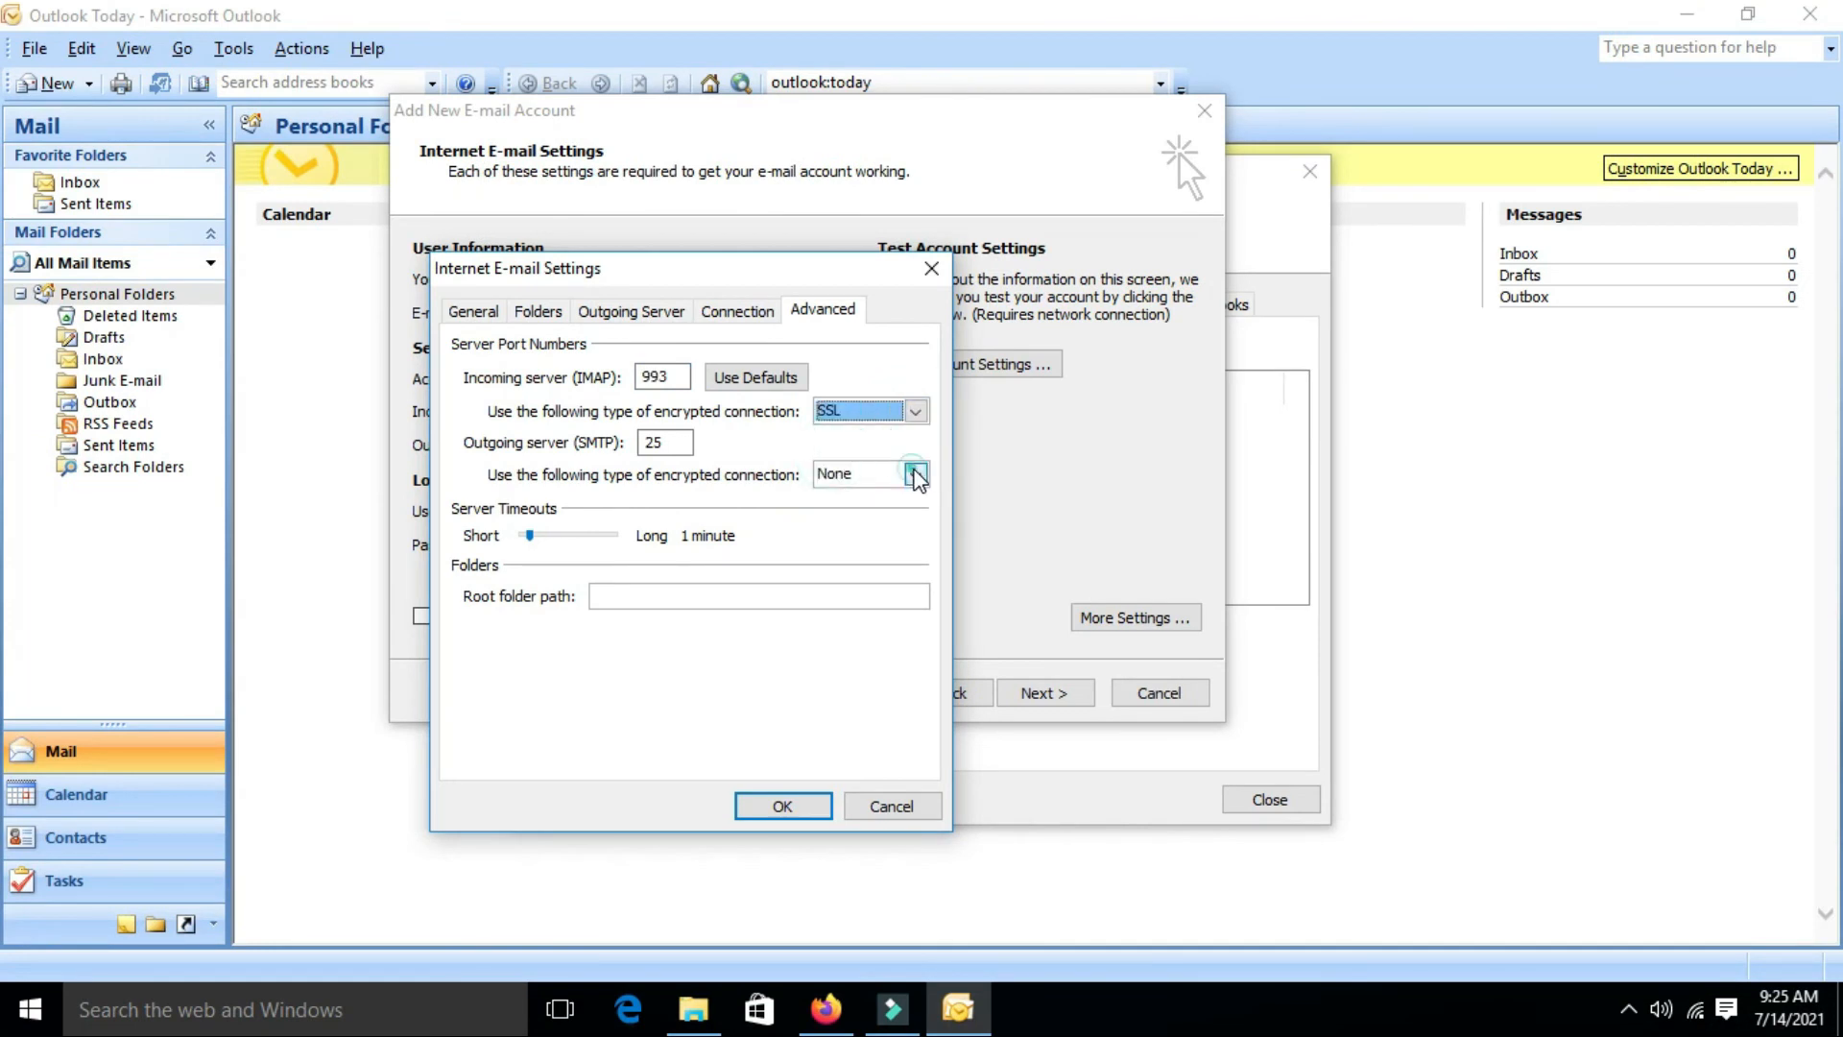
click(916, 474)
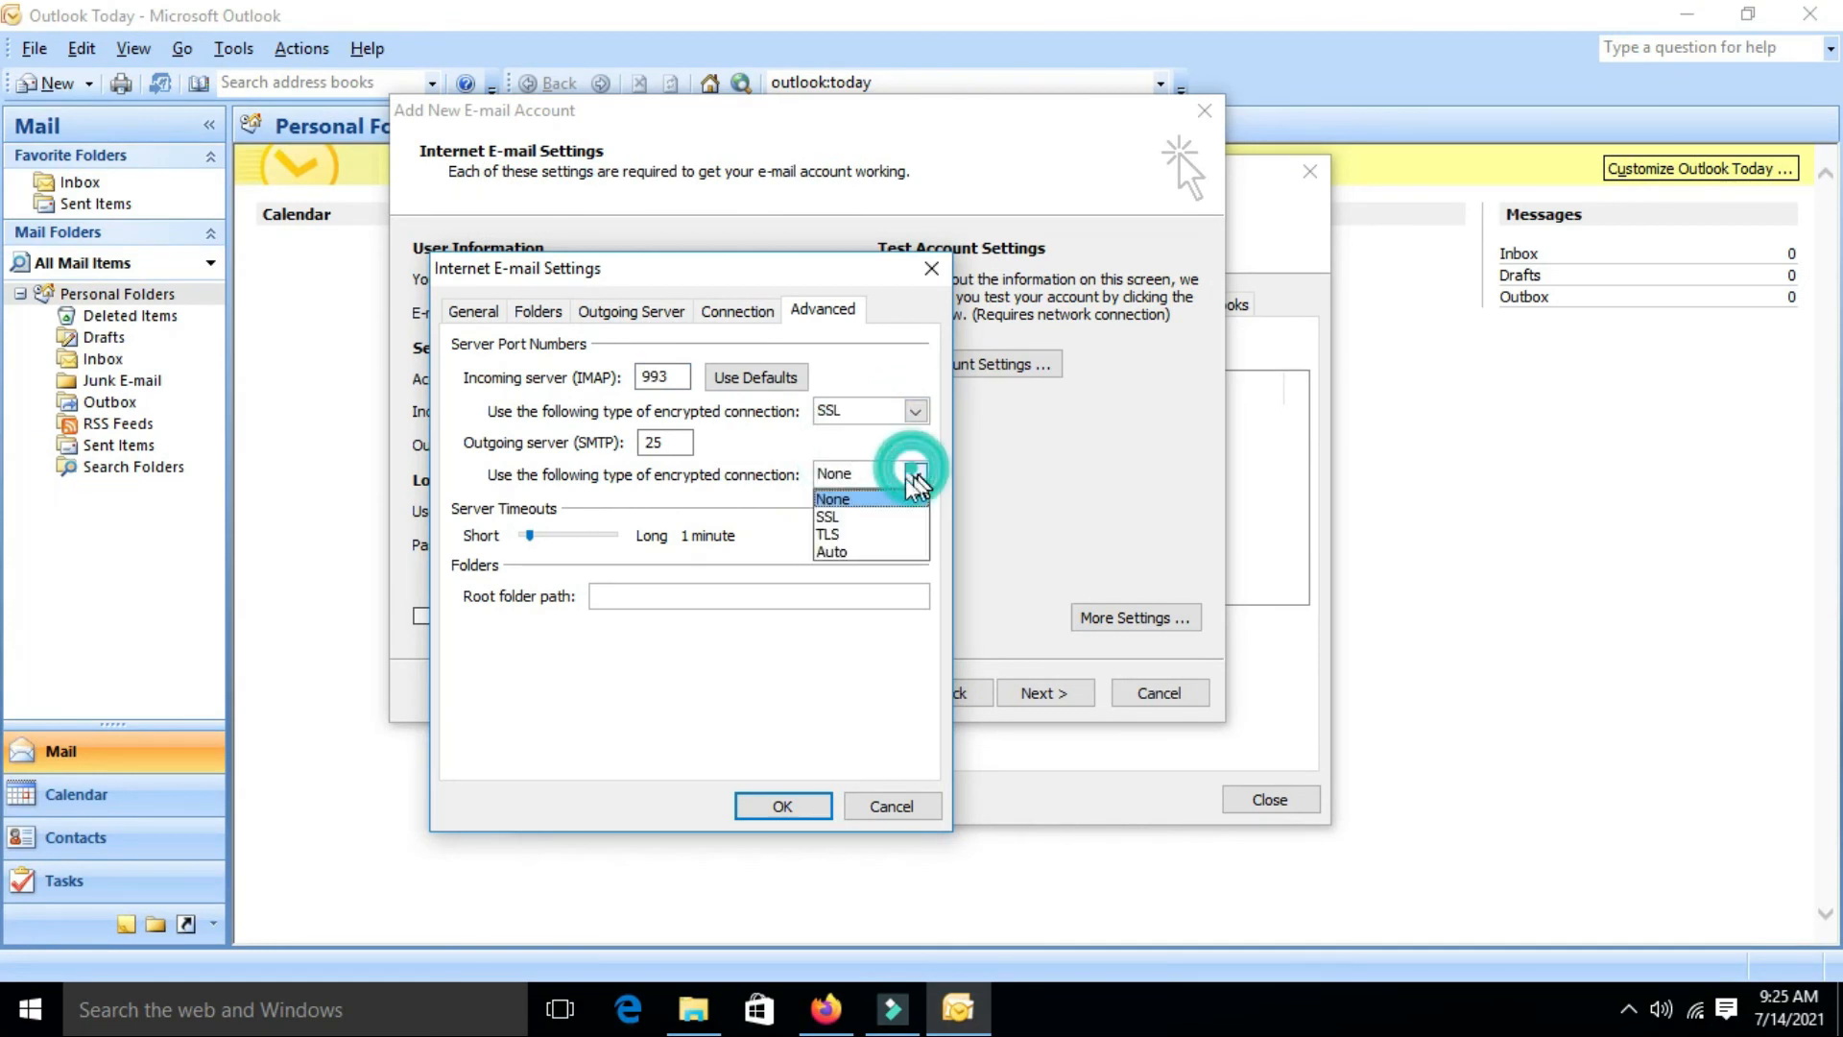
click(835, 517)
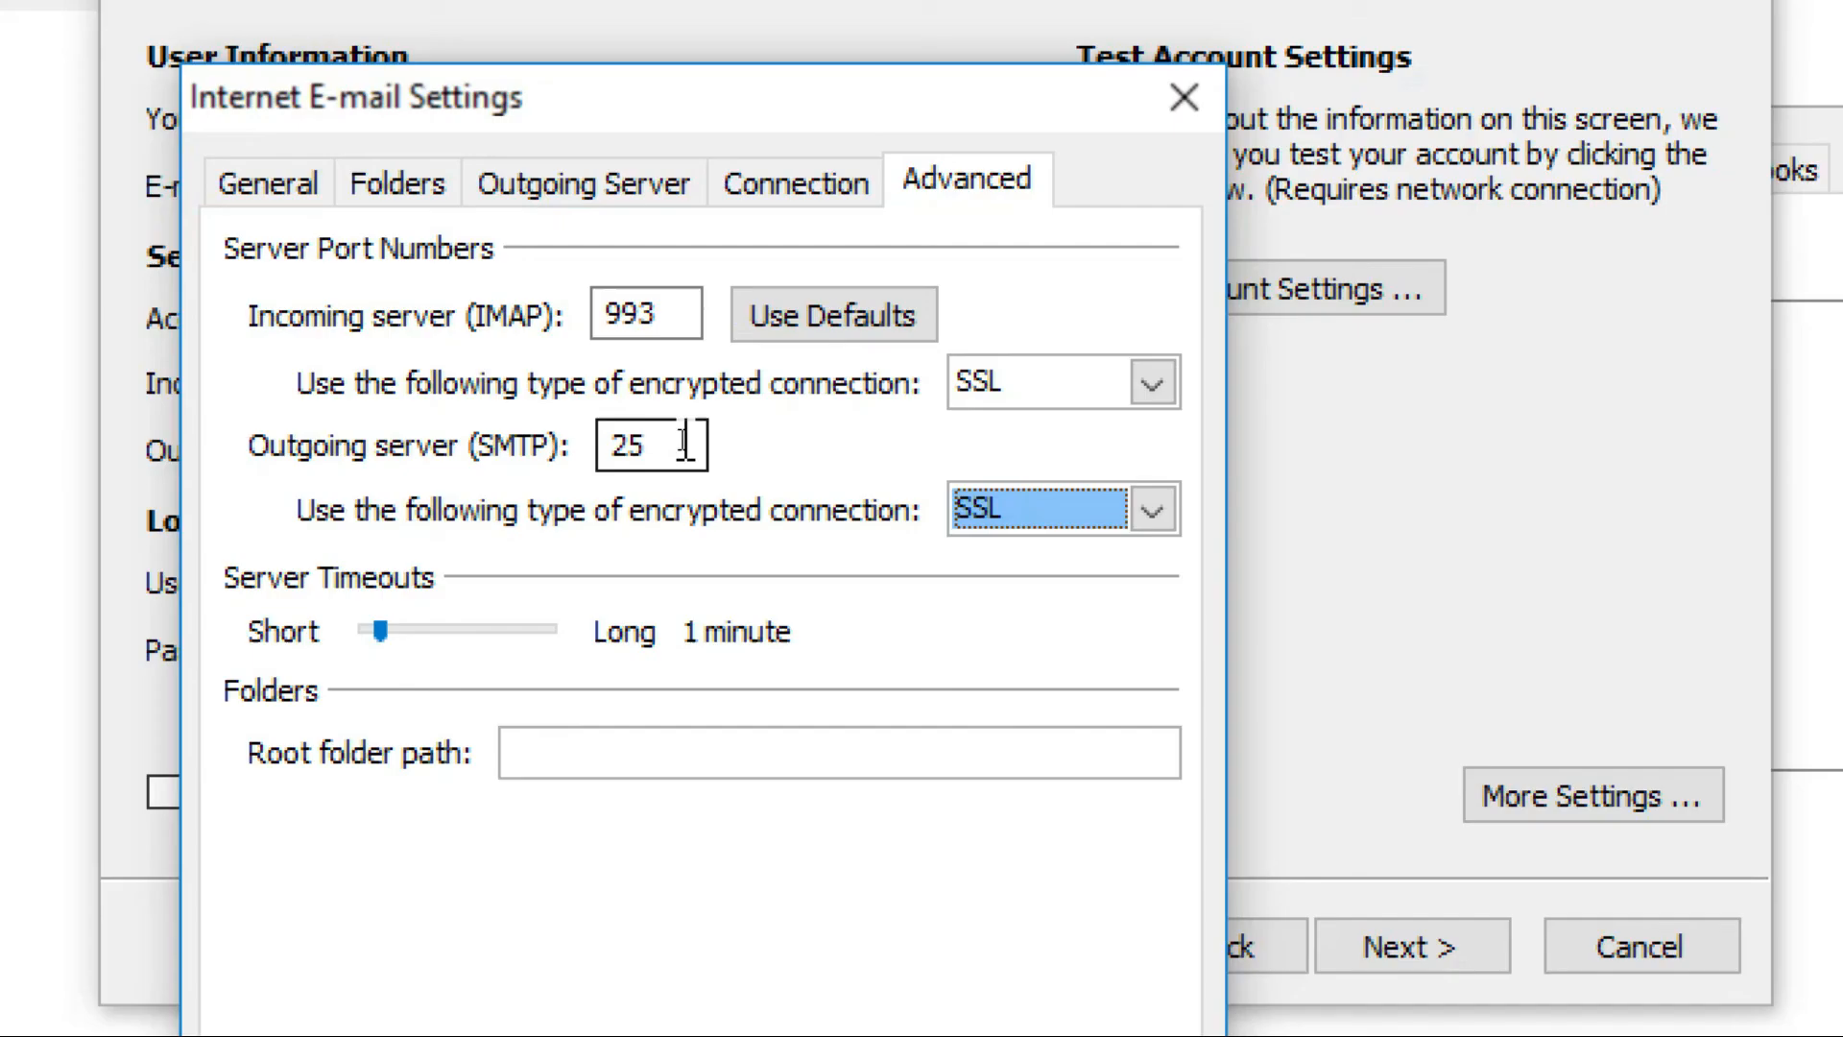
click(682, 441)
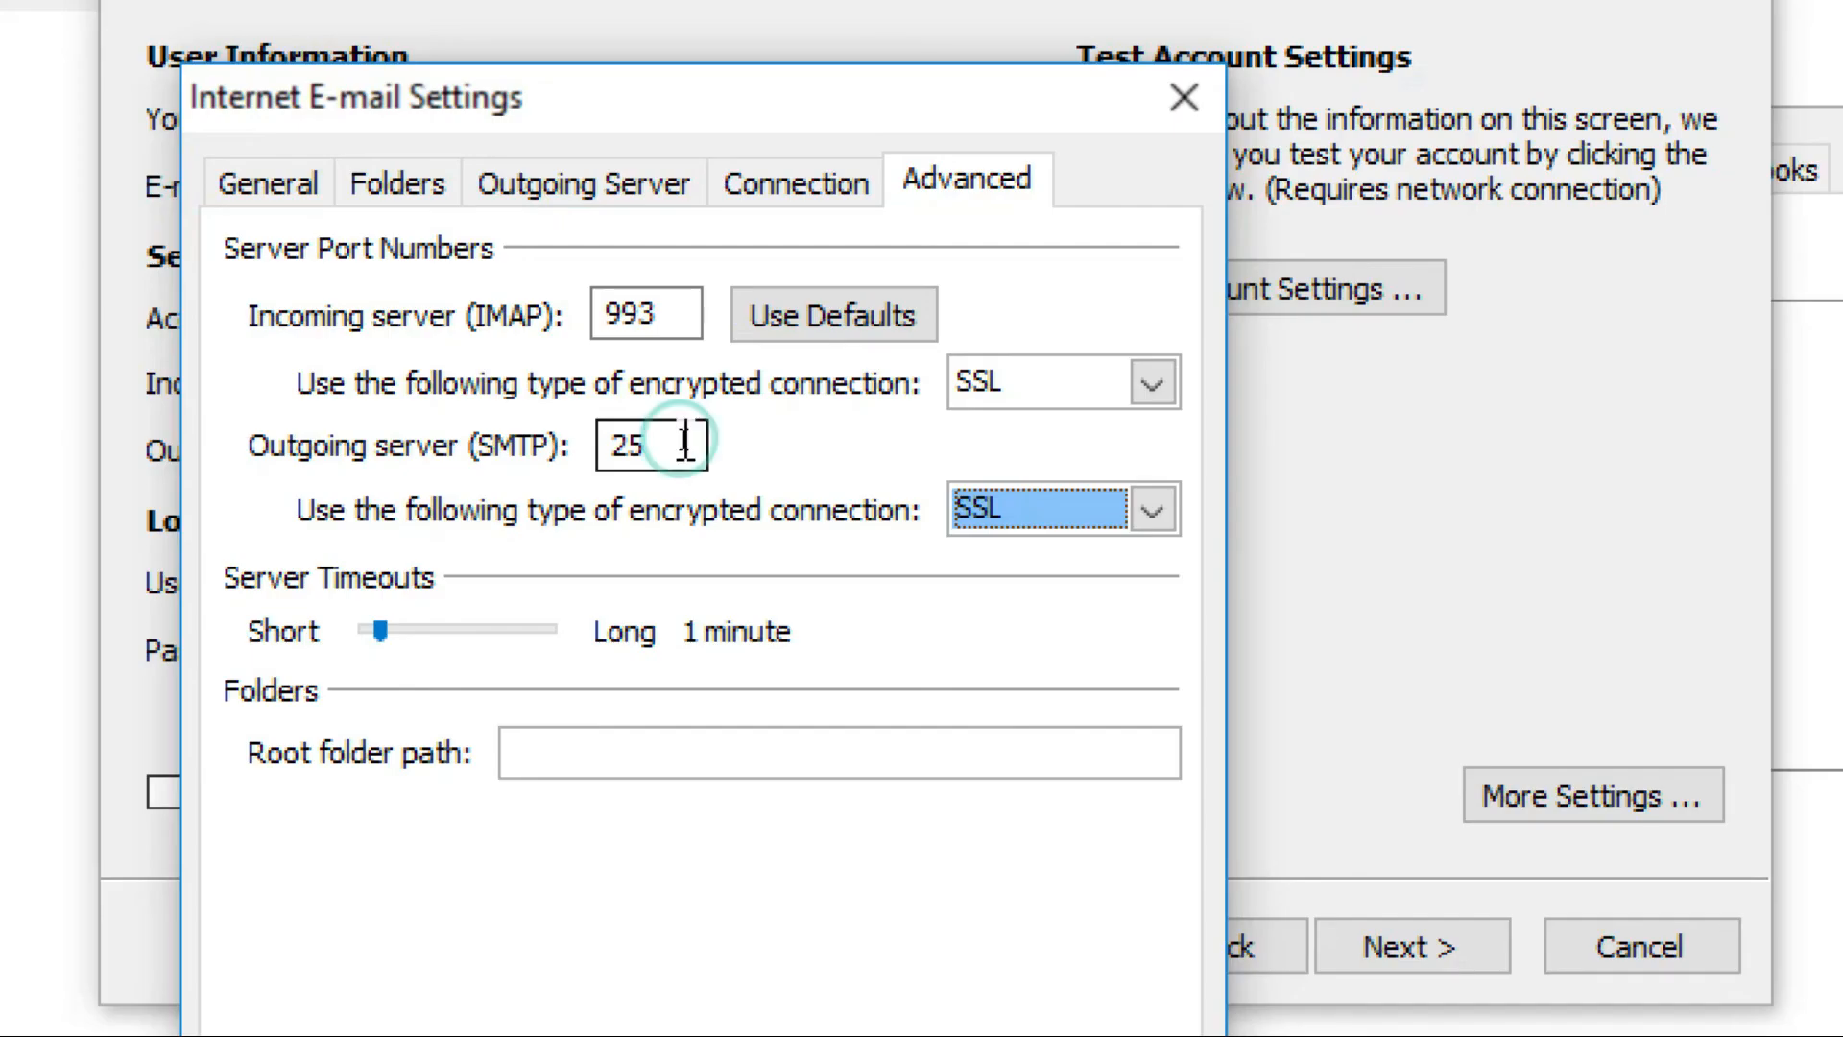
key(BackSpace)
key(BackSpace)
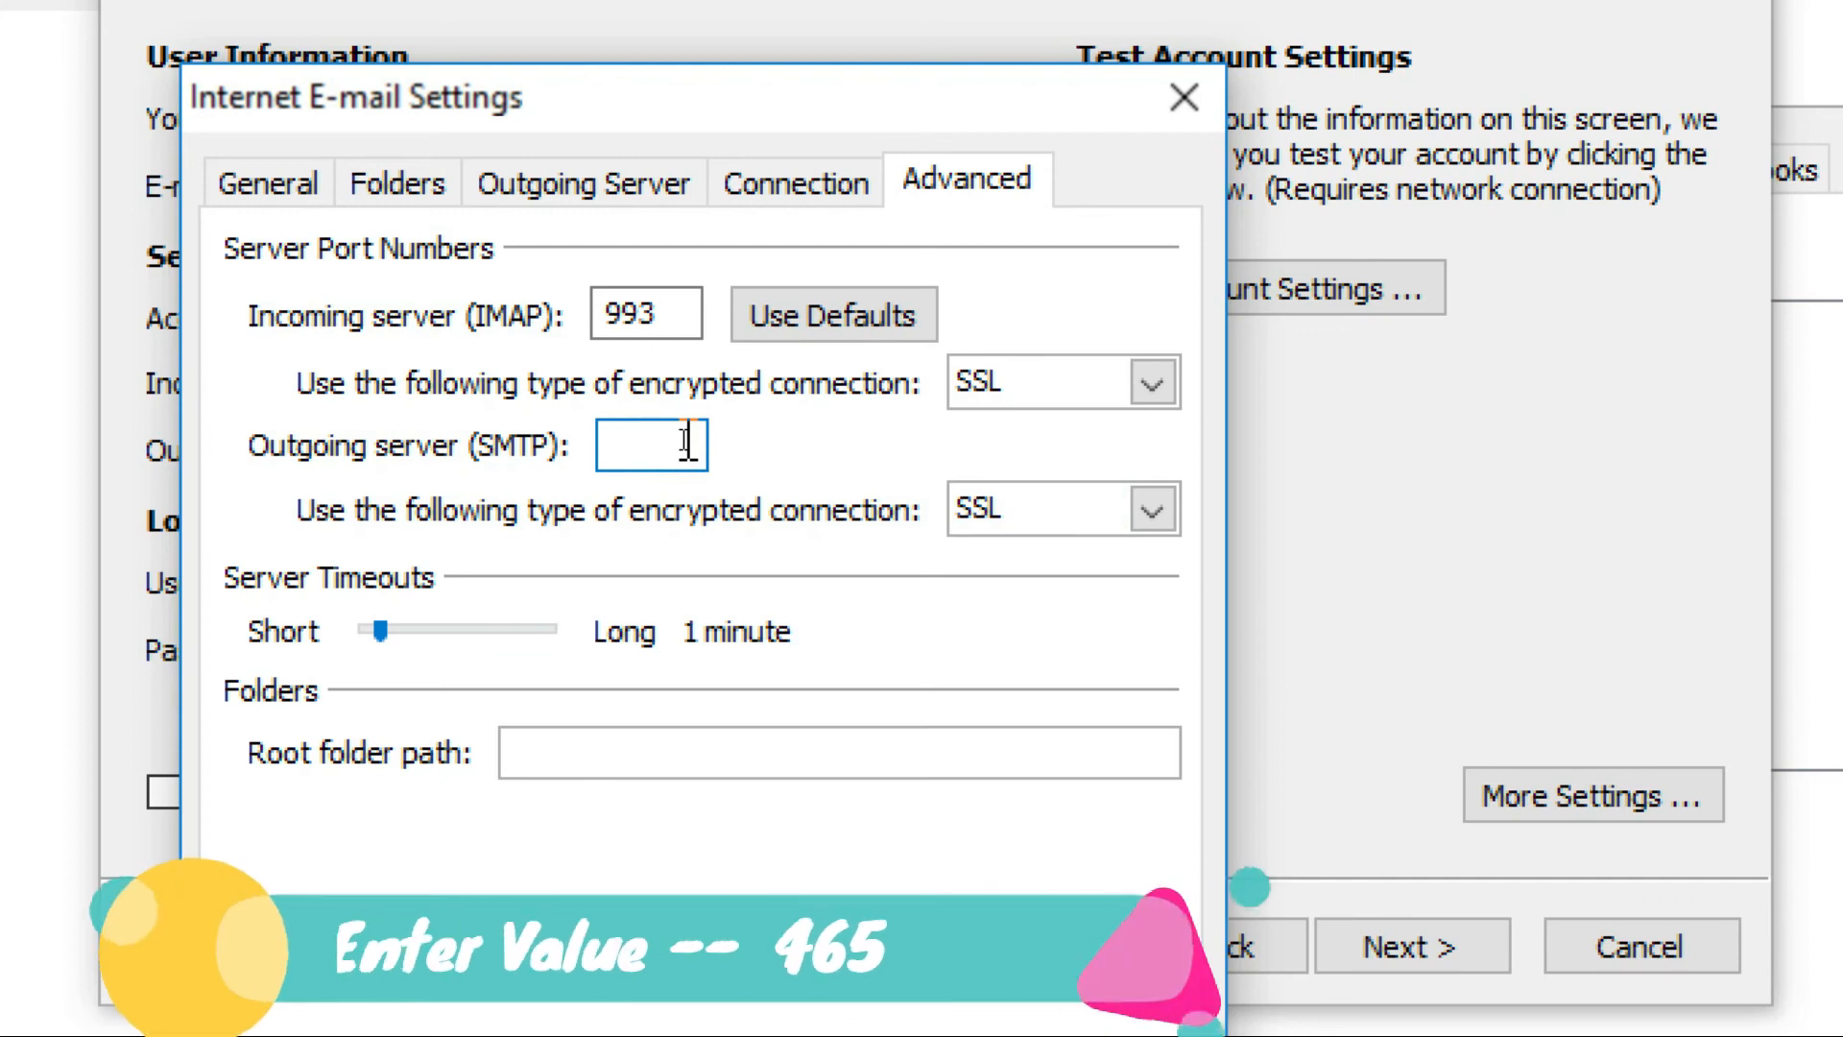
text(465)
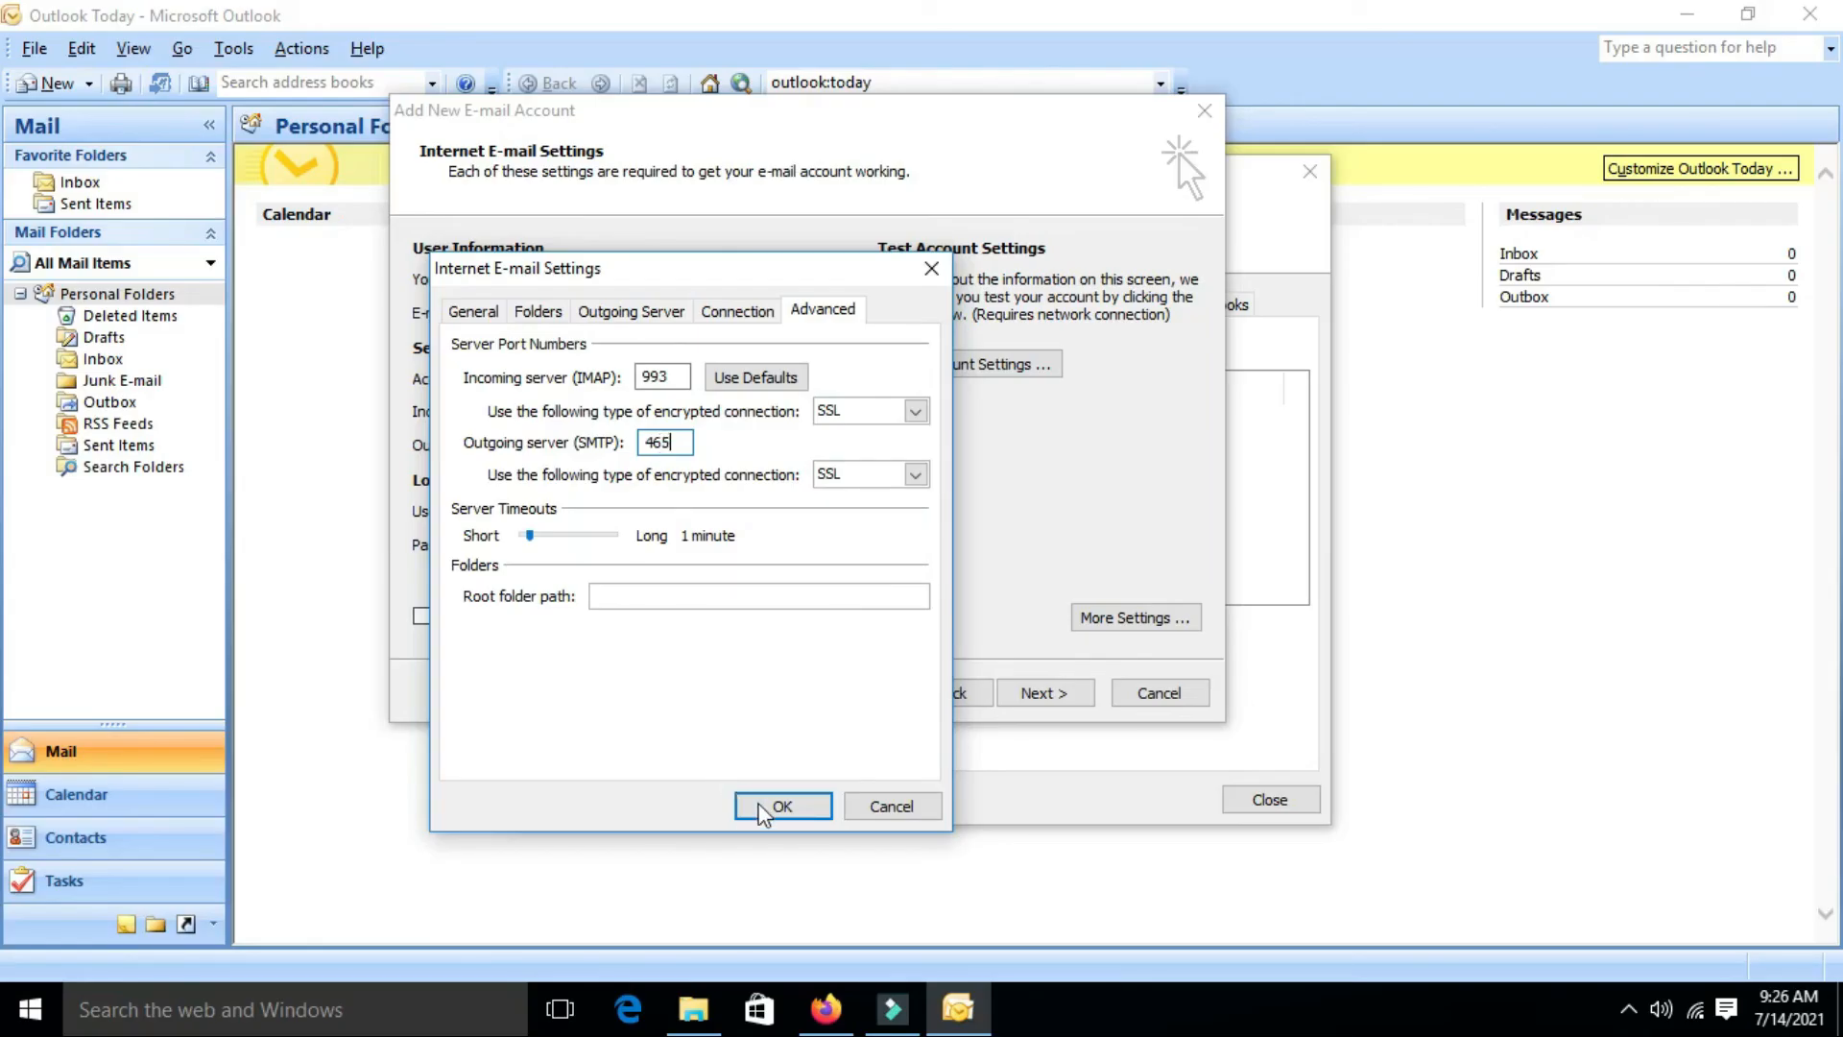
click(765, 806)
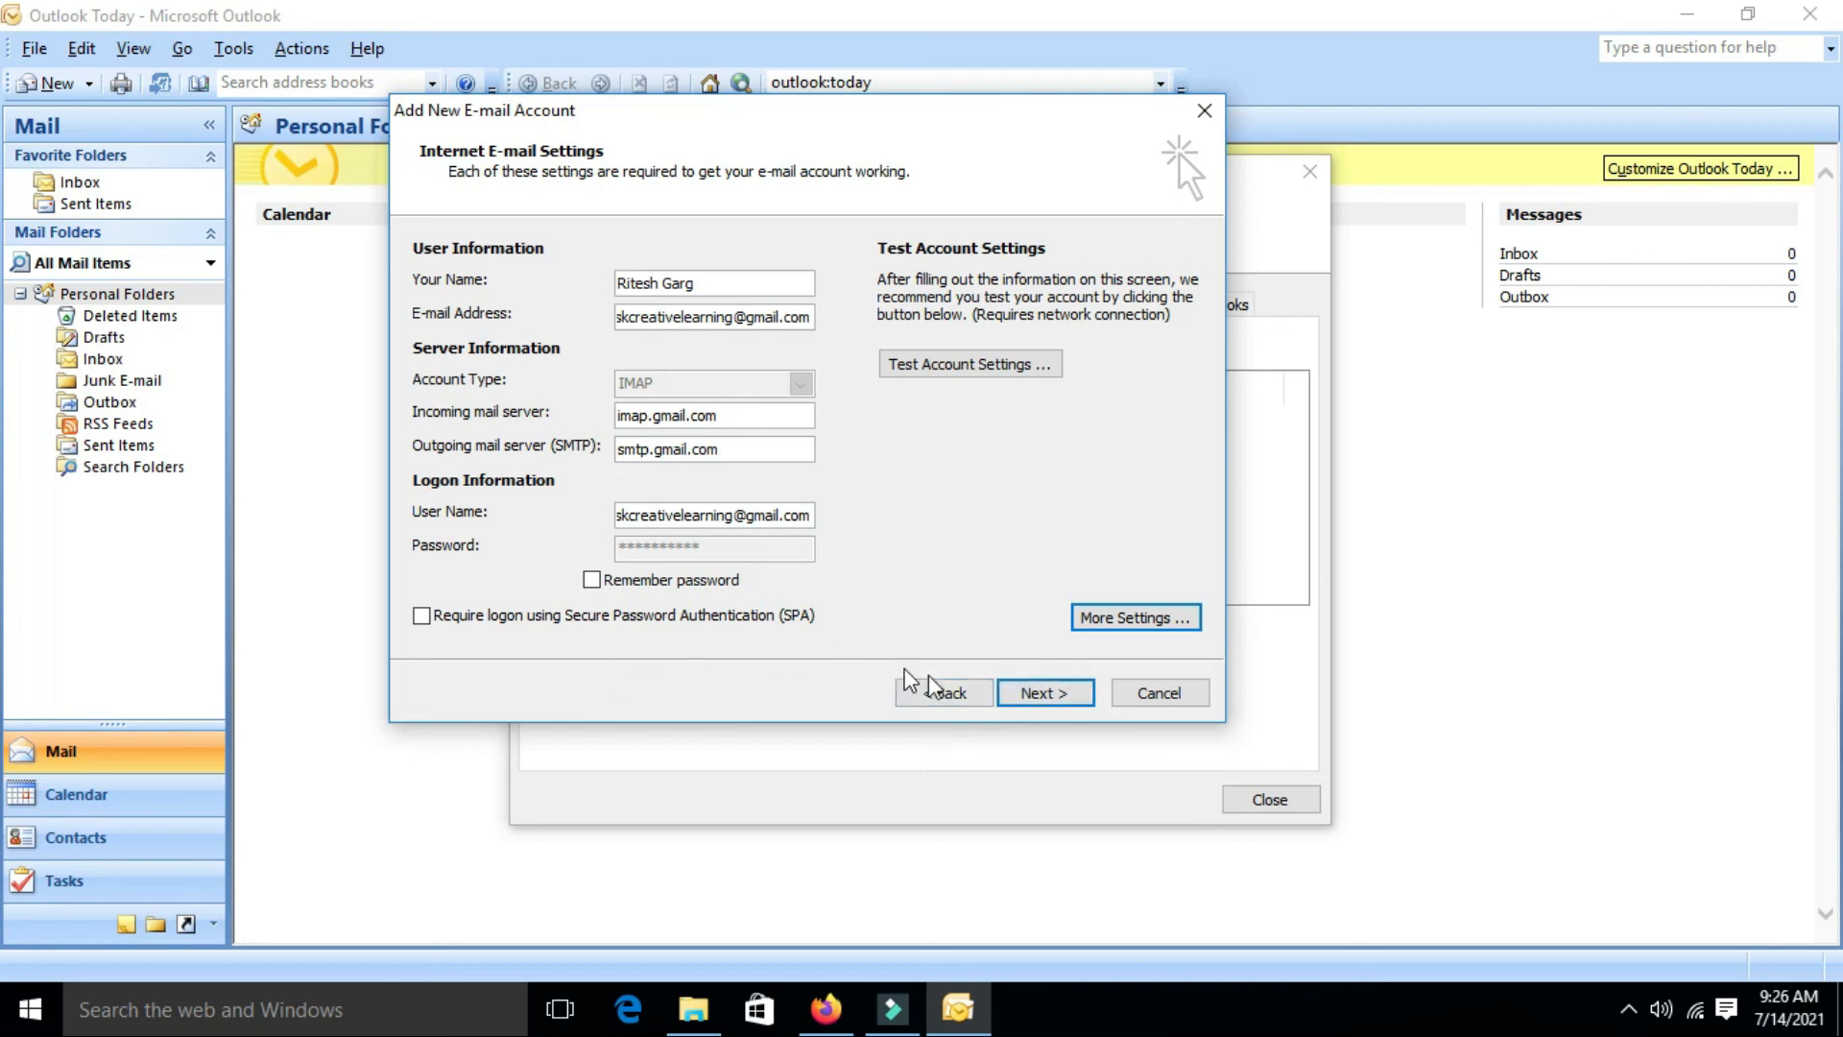
Finish the Add New E-mail Account wizard so the Gmail IMAP/SMTP account is listed
click(1024, 697)
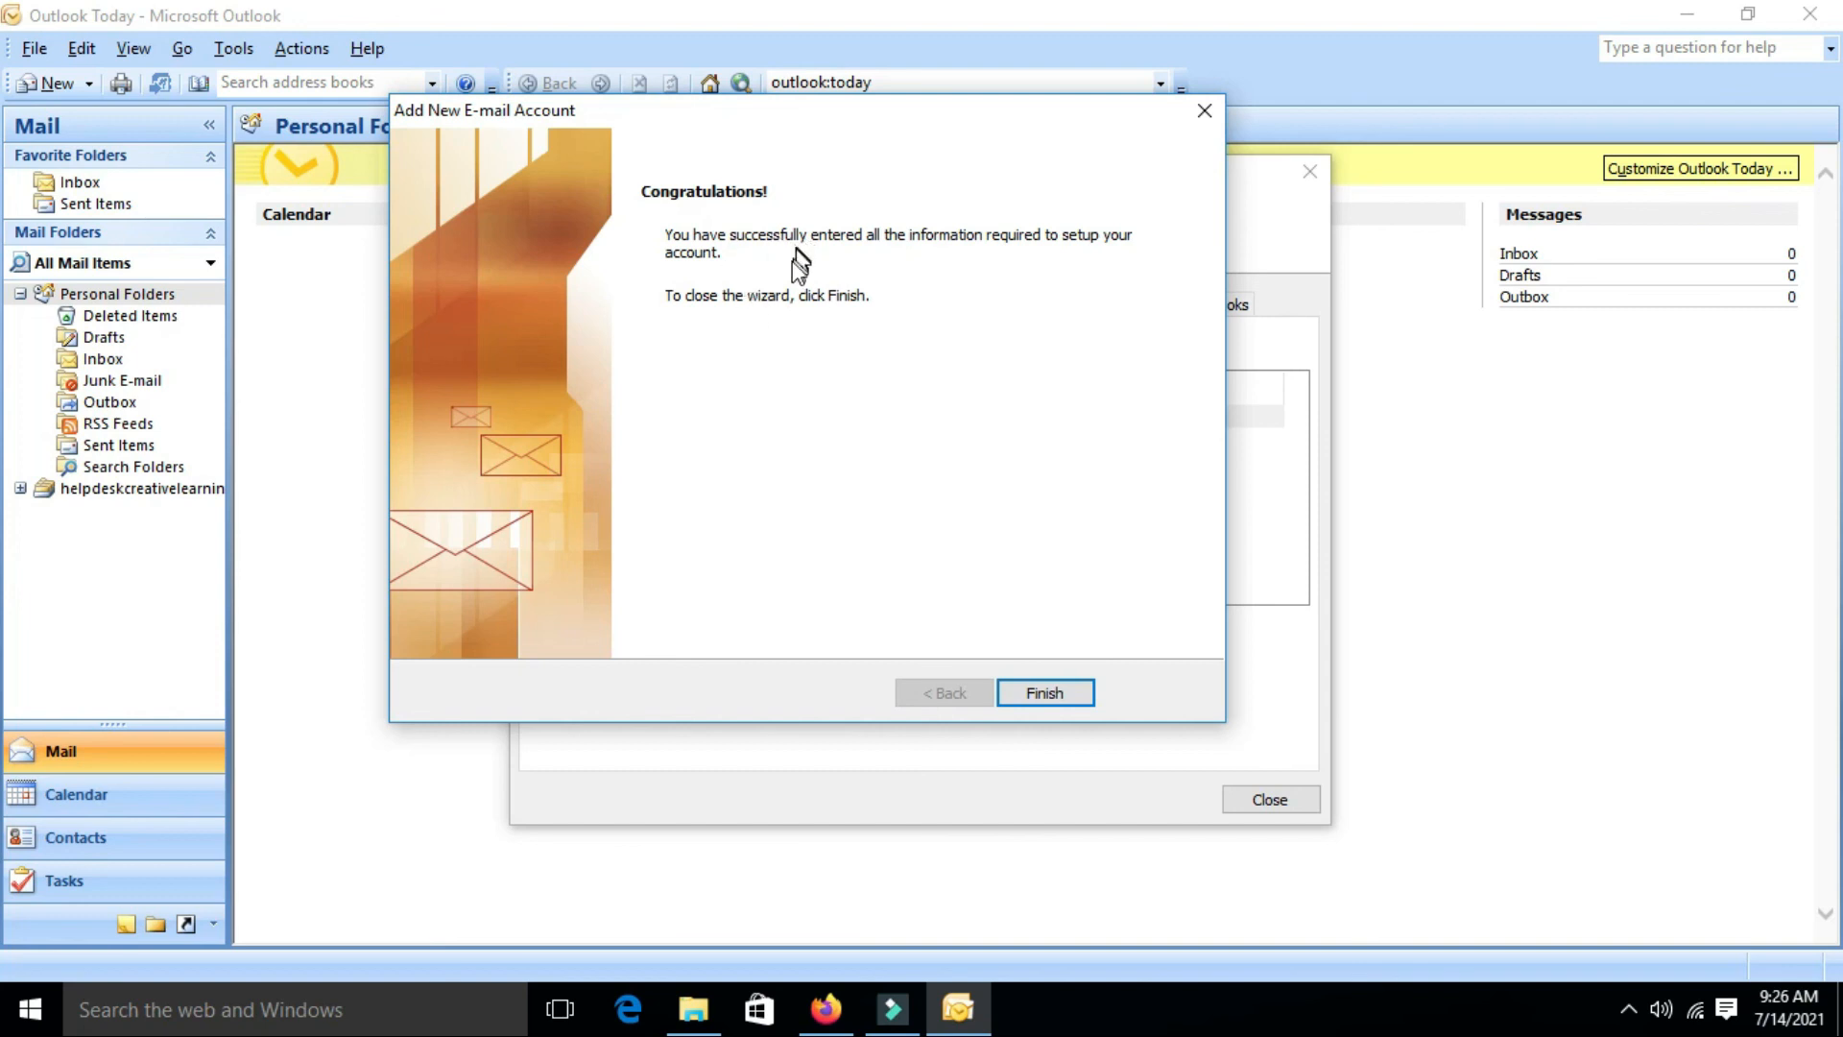
click(1055, 697)
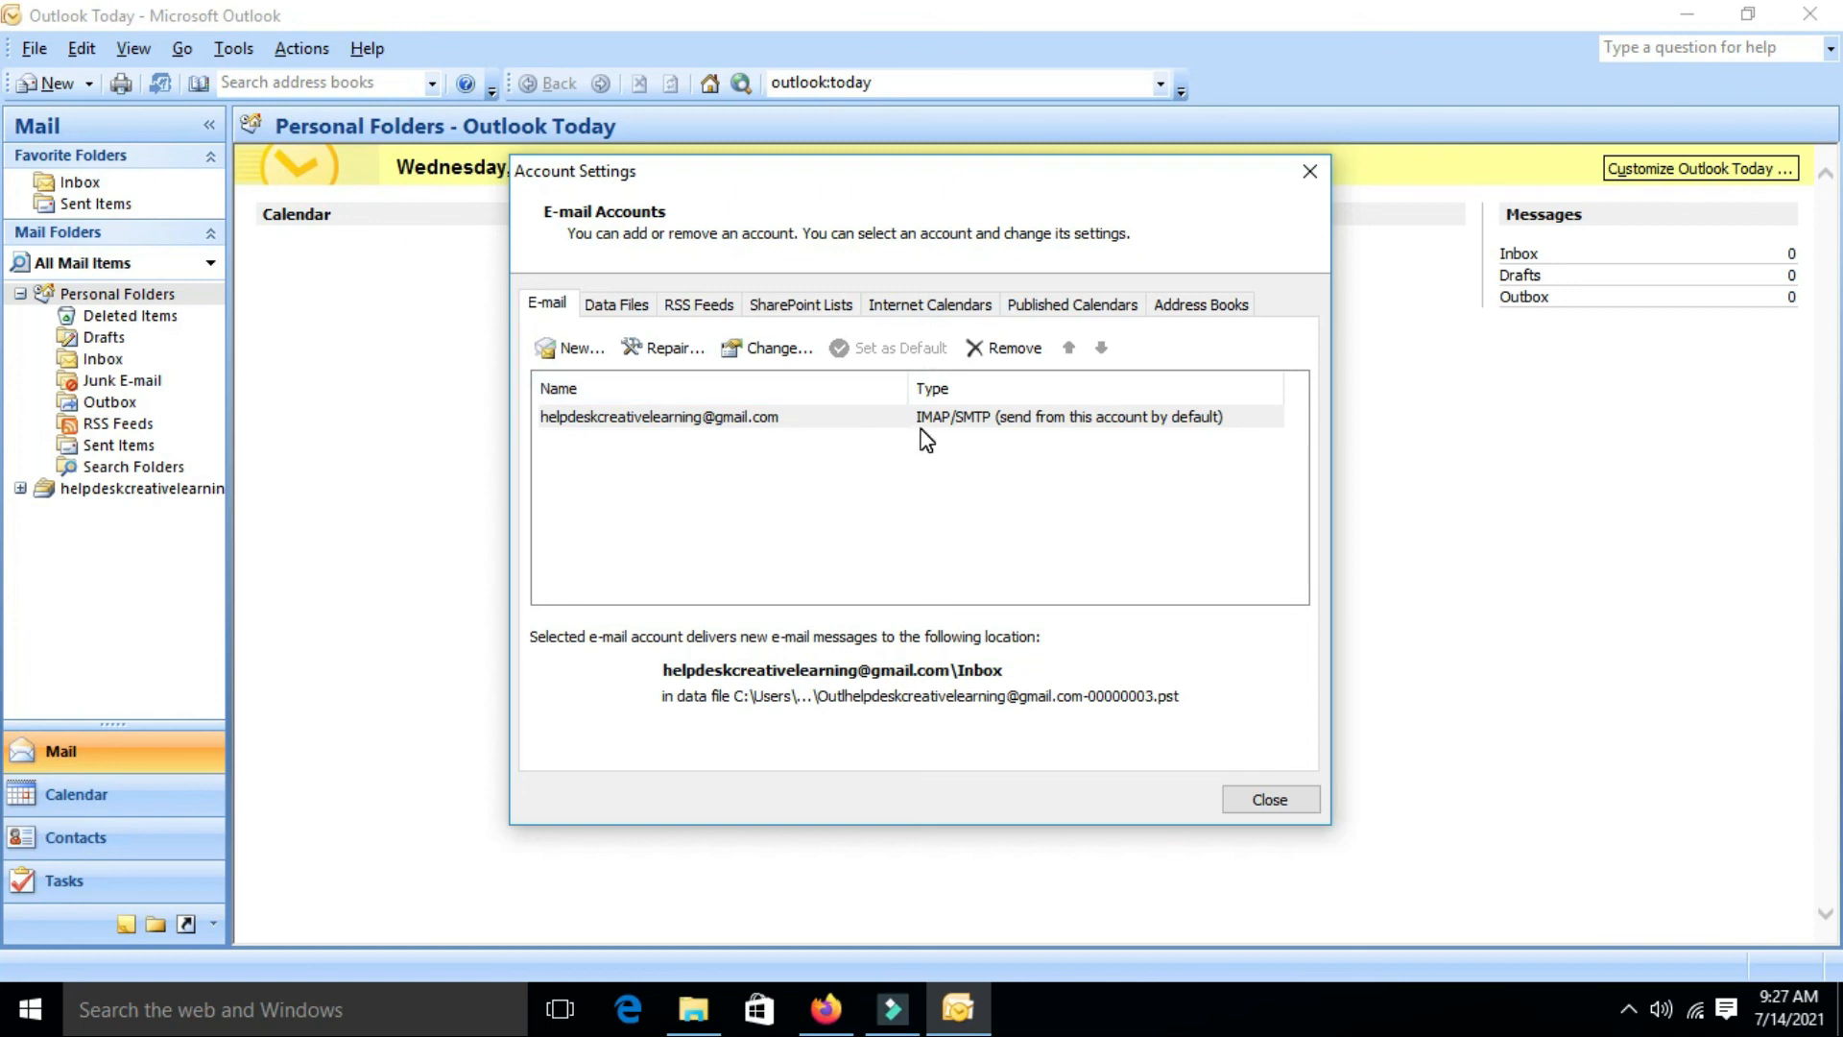
Close Account Settings and submit the Gmail account password at the Internet E-mail logon prompt
click(1263, 800)
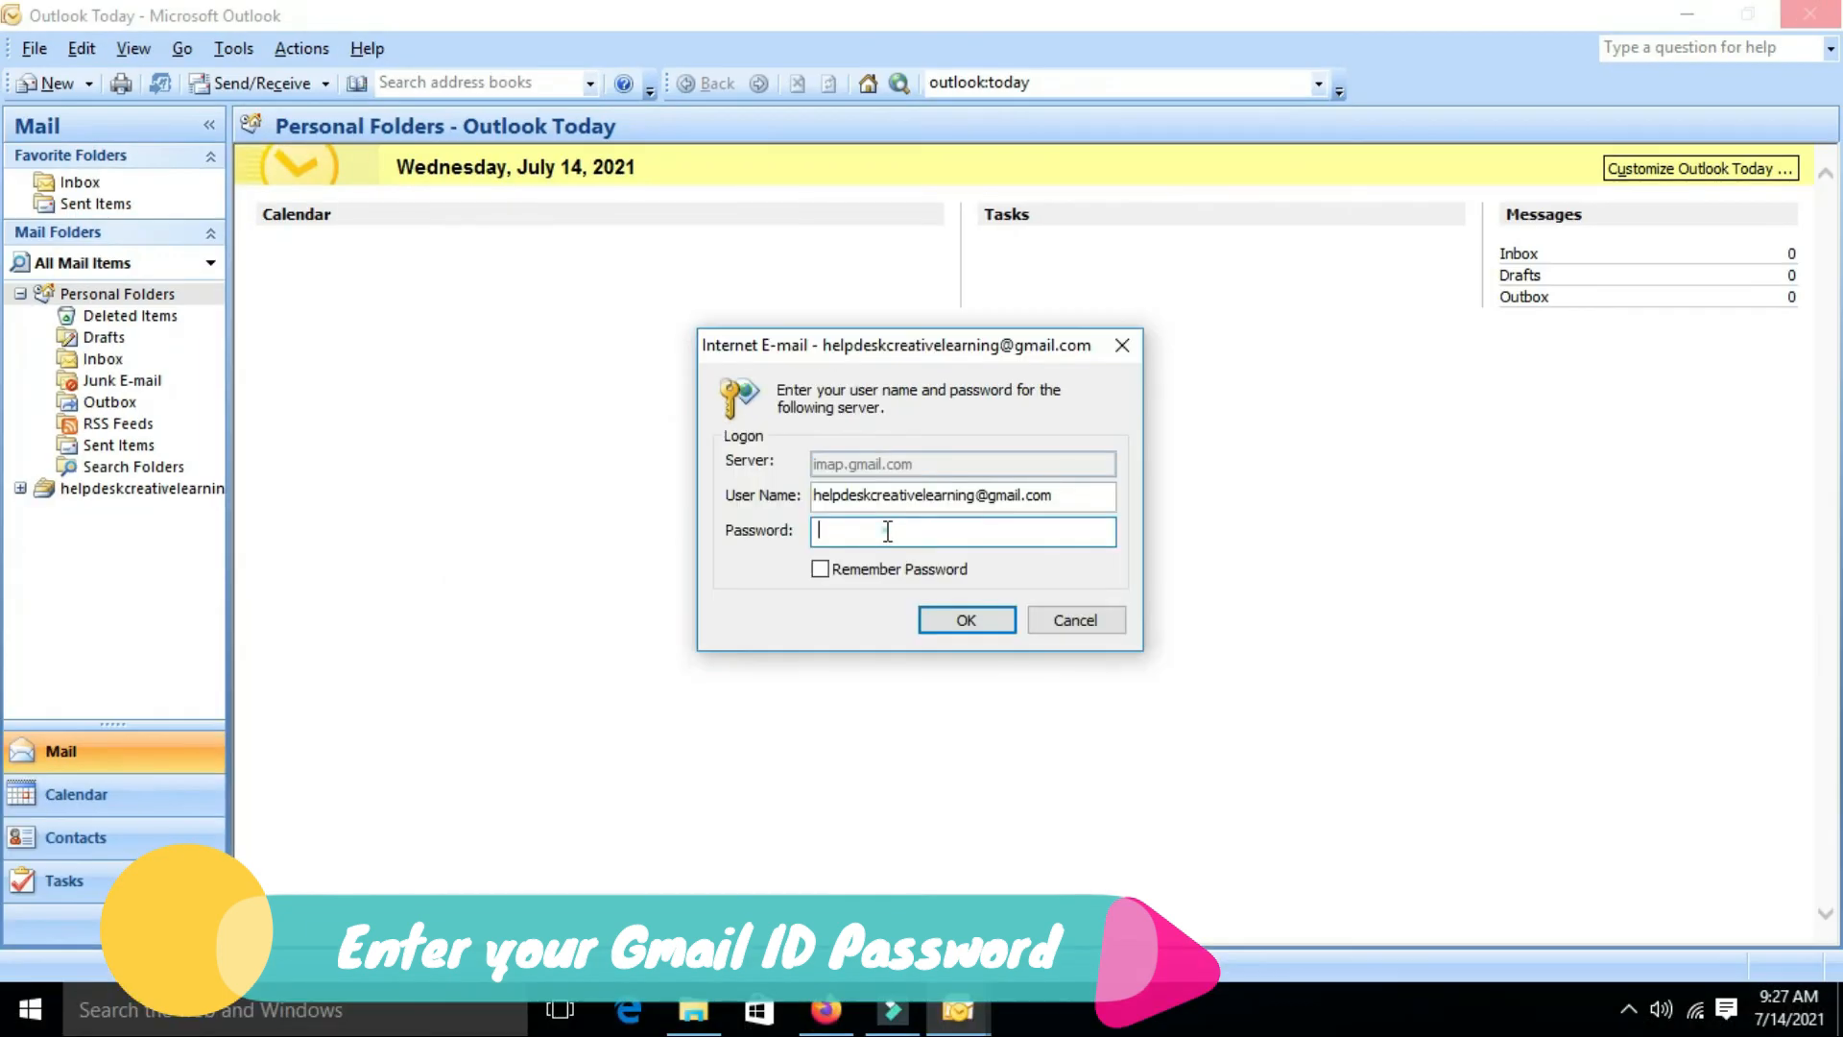
click(886, 529)
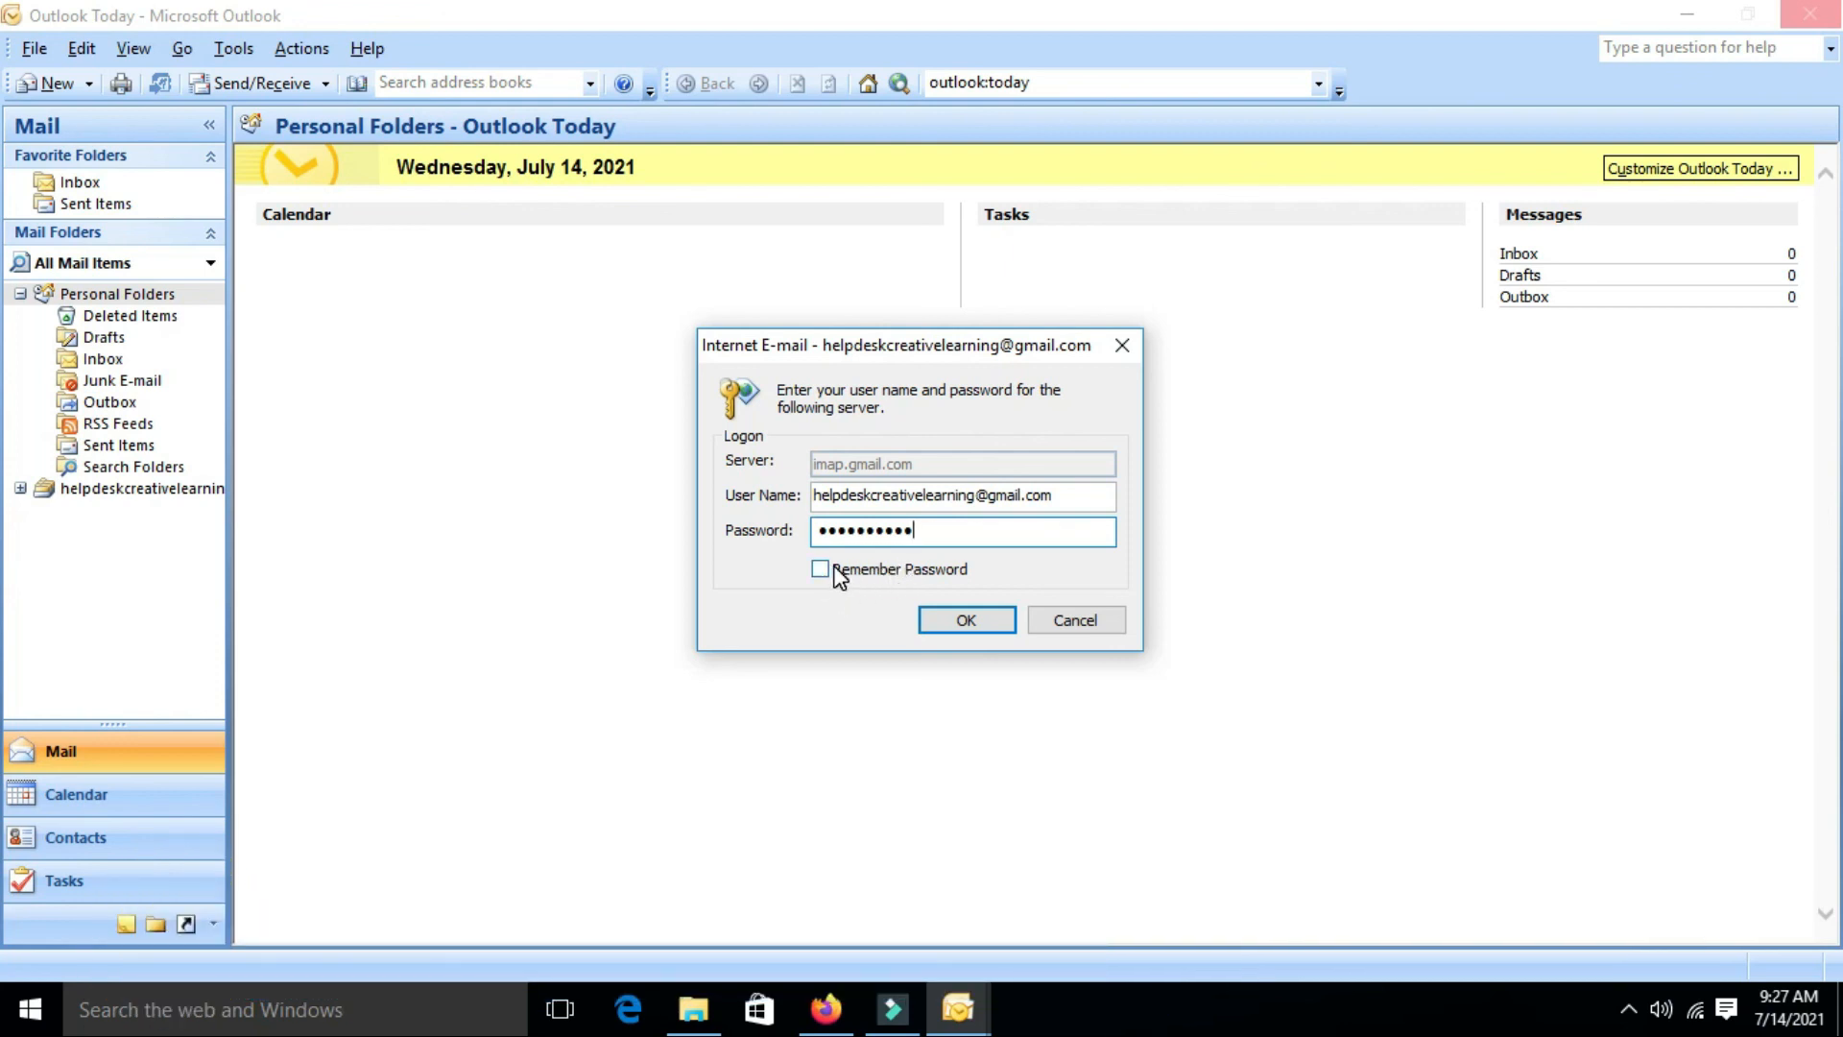
click(942, 620)
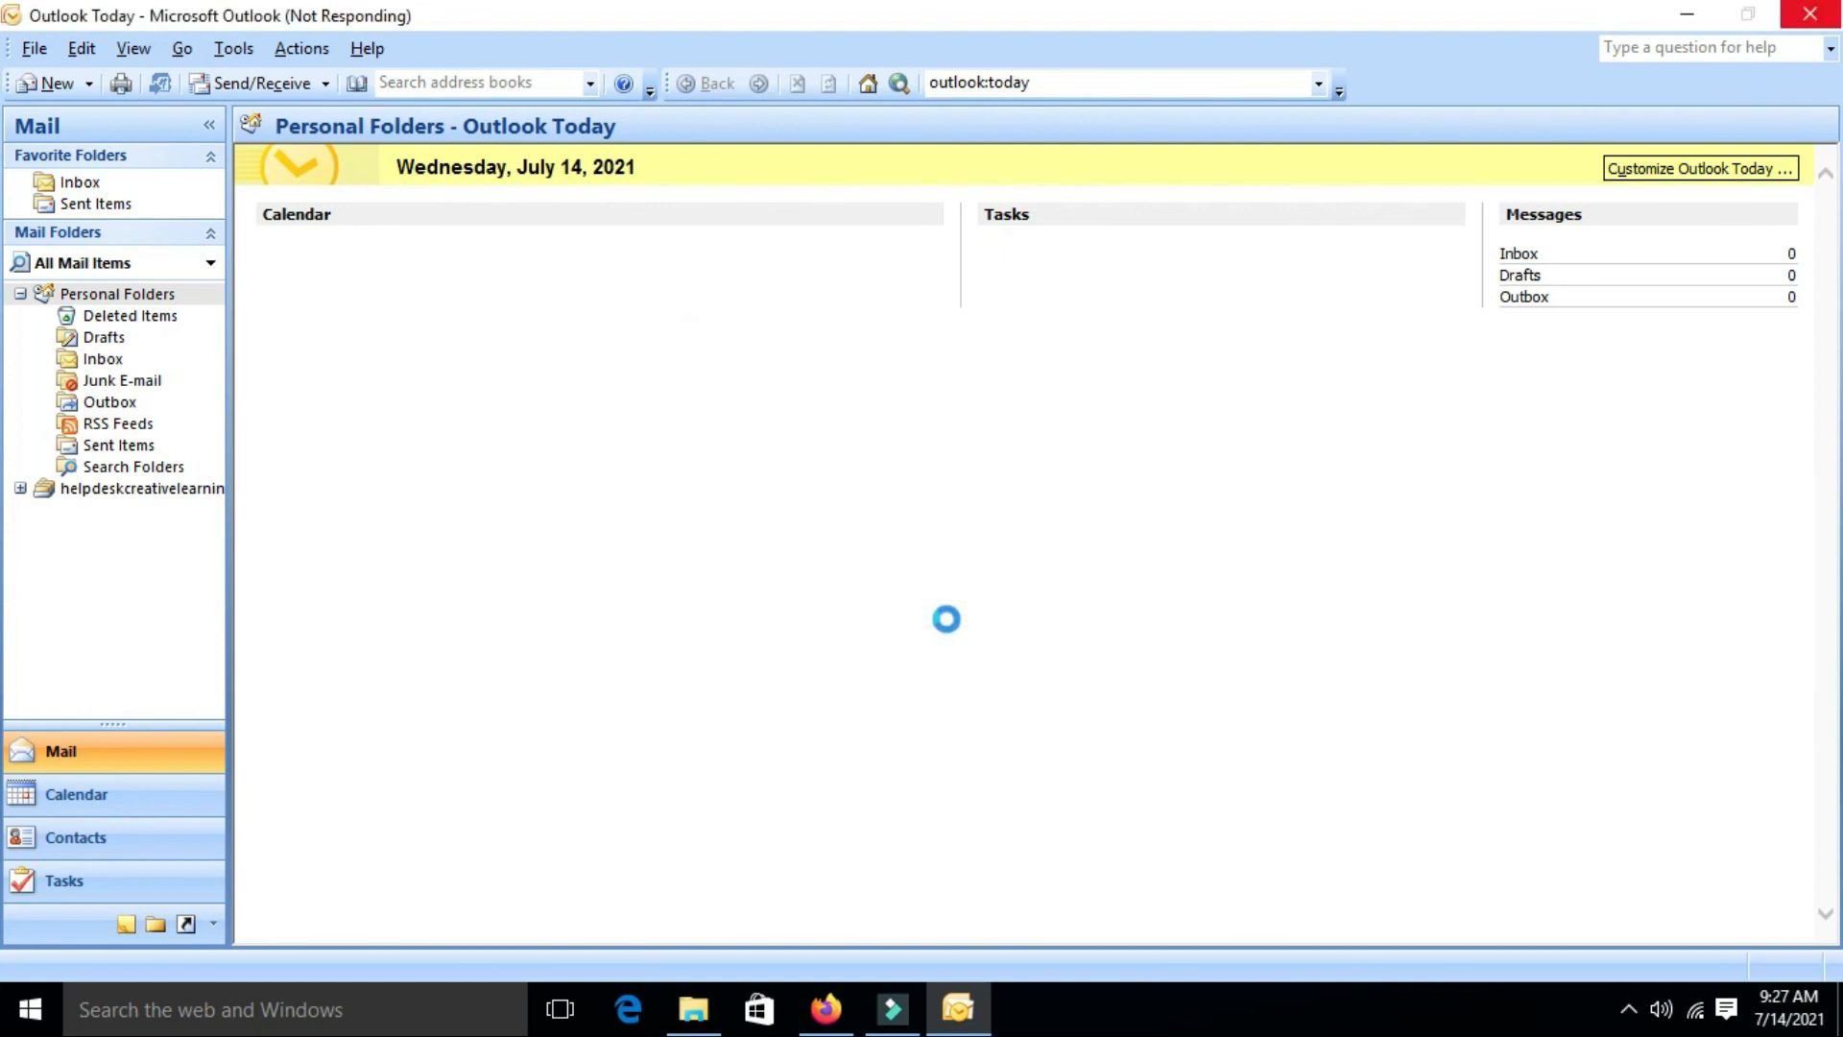